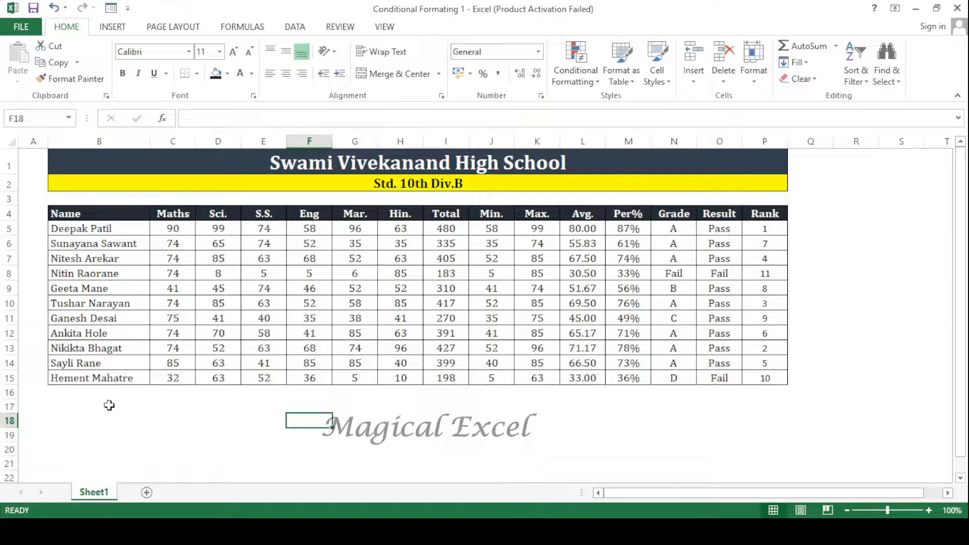
# - Make the subject marks in C5:H15 bold and give them a gold font colour
pyautogui.click(109, 405)
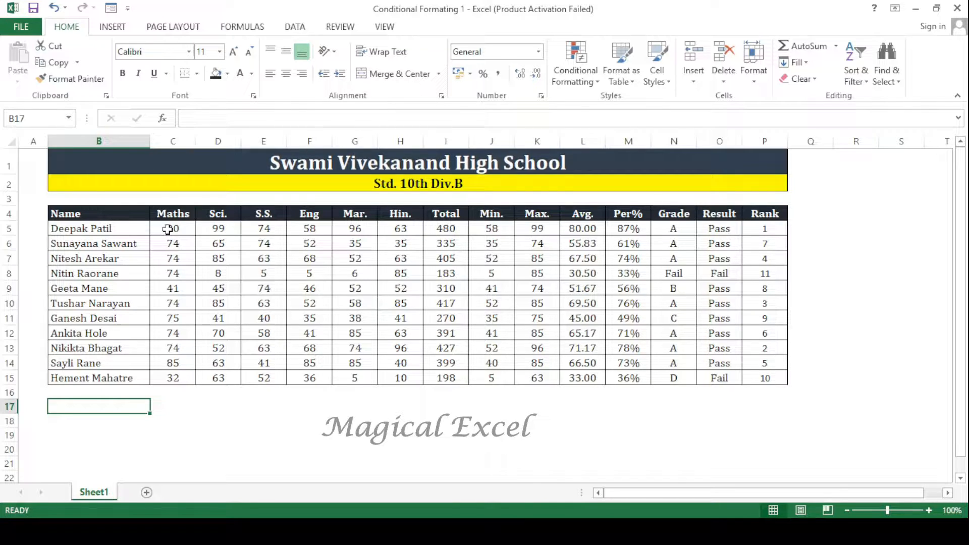
pyautogui.moveTo(168, 229); pyautogui.dragTo(409, 377)
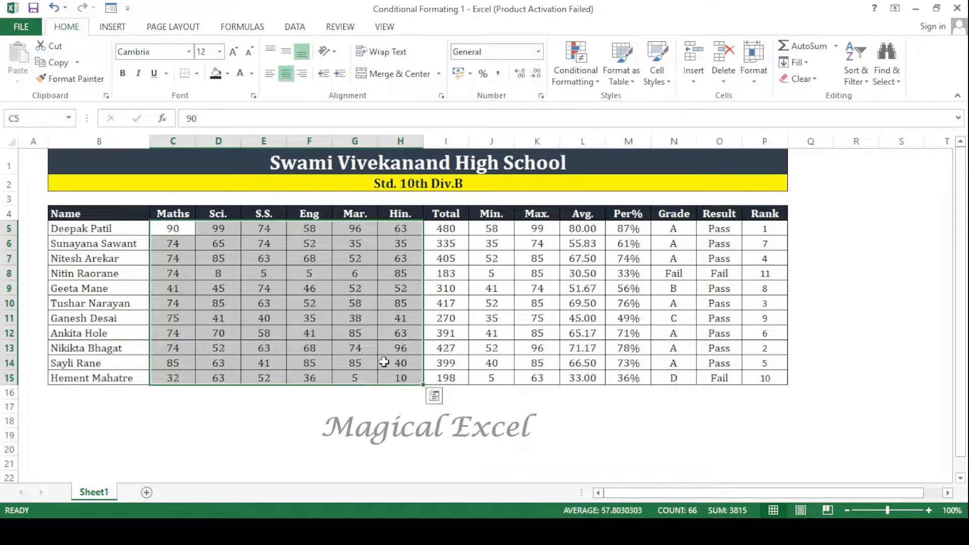
pyautogui.click(122, 73)
pyautogui.click(228, 74)
pyautogui.click(251, 73)
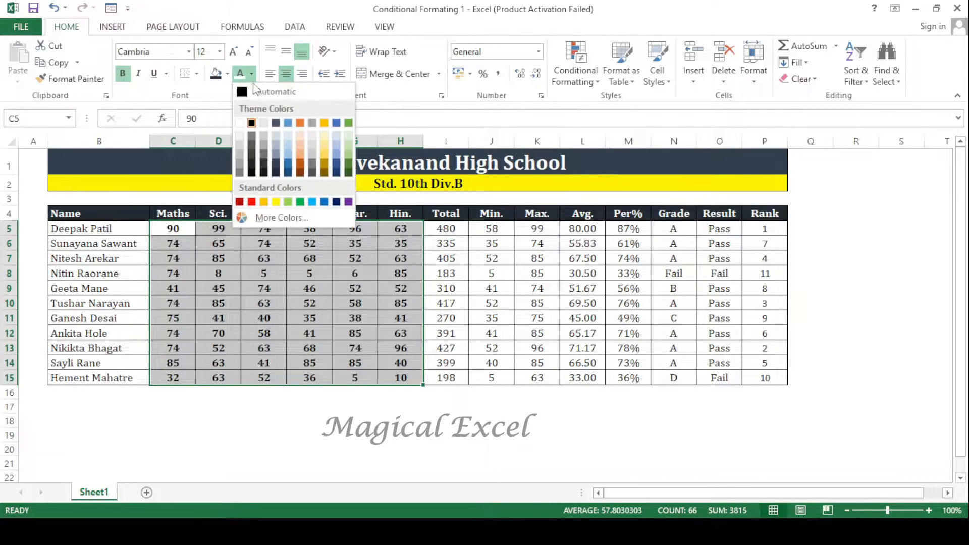
pyautogui.click(327, 126)
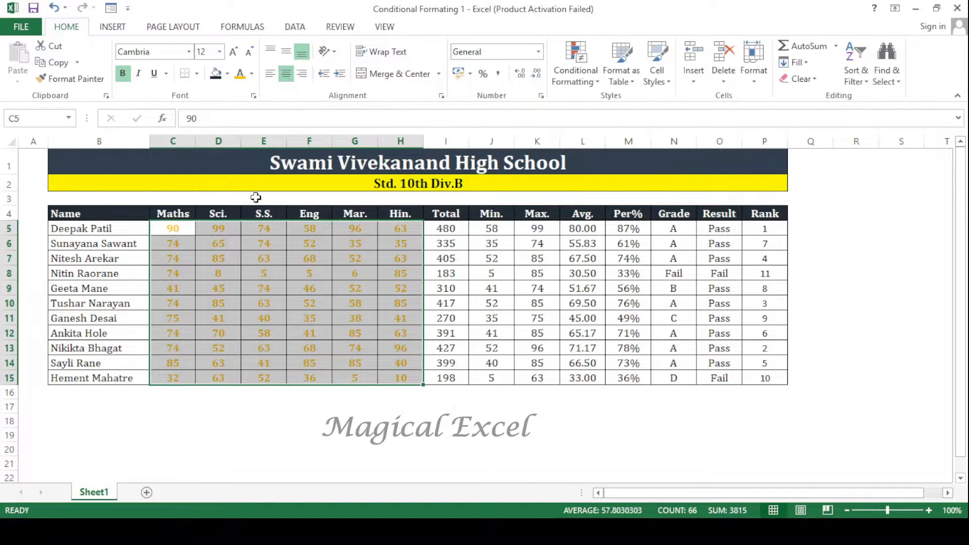
# - Undo the manual bold and font colour formatting of the marks
pyautogui.hotkey('ctrl', 'z')
pyautogui.hotkey('ctrl', 'z')
pyautogui.hotkey('ctrl', 'z')
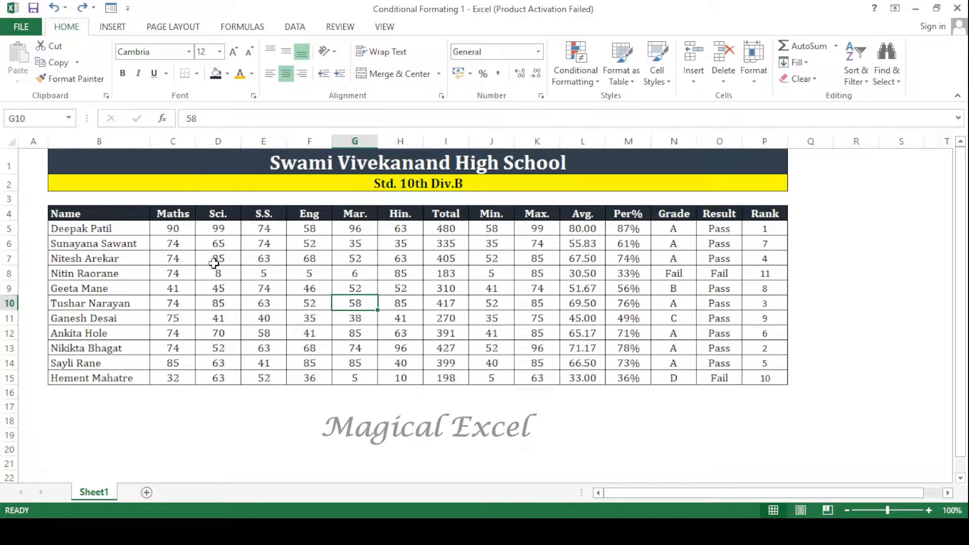
pyautogui.click(190, 234)
pyautogui.moveTo(189, 233); pyautogui.dragTo(402, 374)
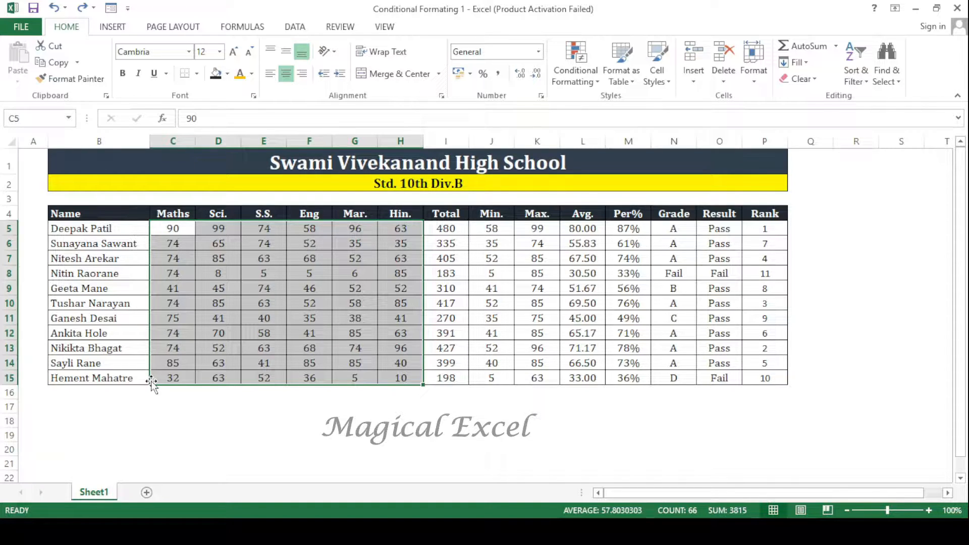
pyautogui.click(336, 349)
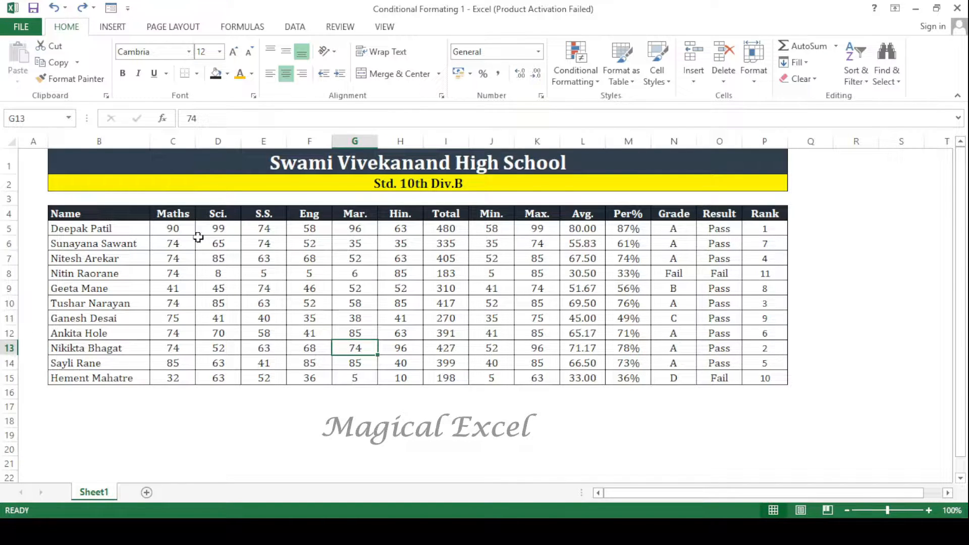
# - Set up a new conditional formatting rule on the marks in C5:H15 for cell values less than 35
pyautogui.moveTo(177, 227); pyautogui.dragTo(404, 379)
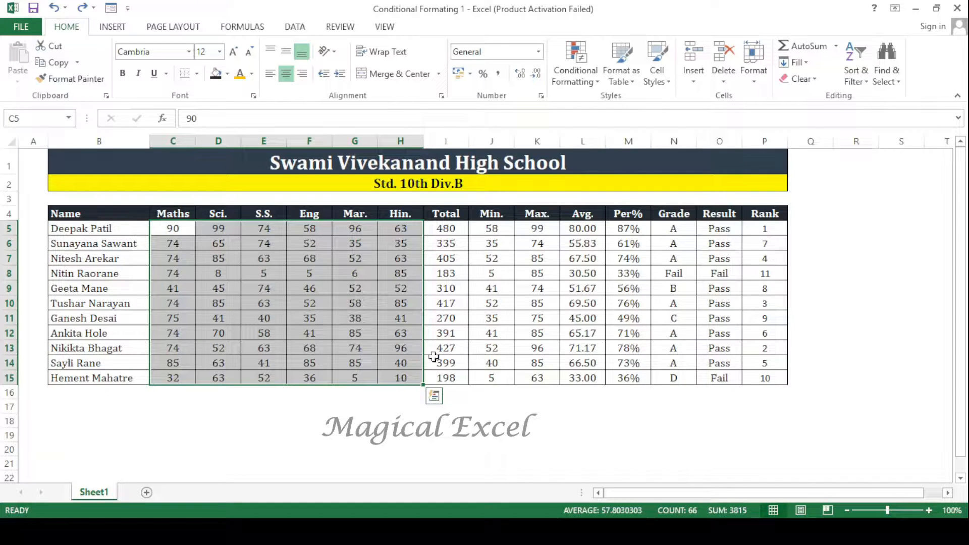
pyautogui.click(583, 82)
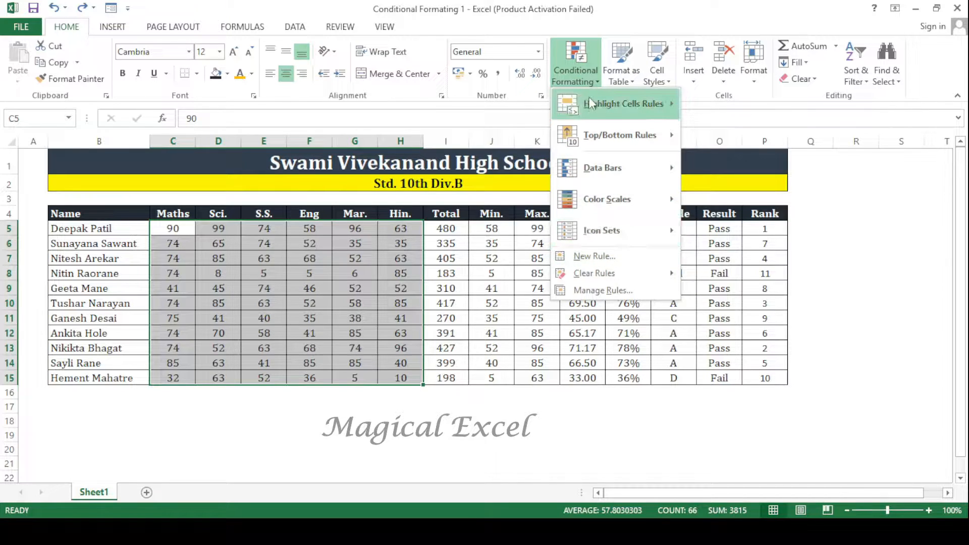
pyautogui.moveTo(589, 99)
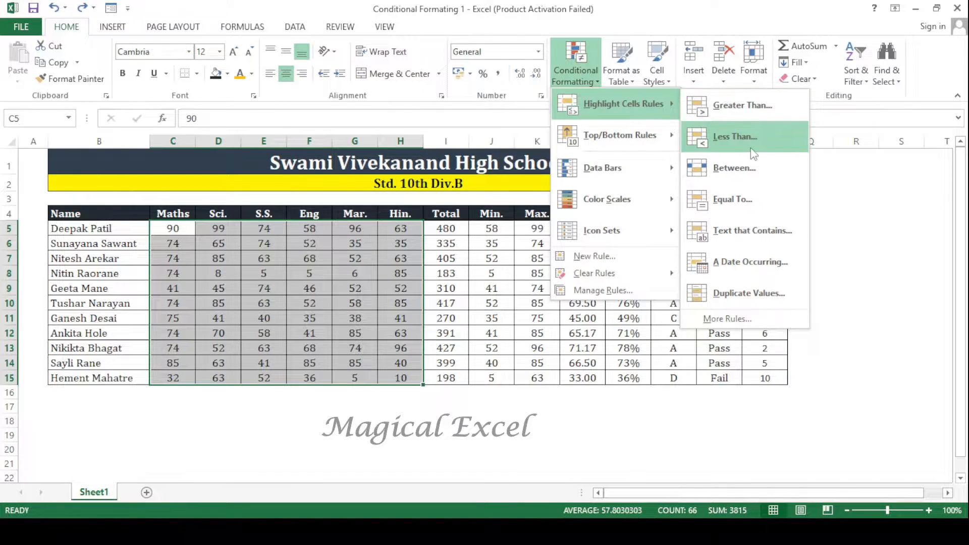
pyautogui.click(727, 319)
pyautogui.moveTo(356, 257); pyautogui.dragTo(703, 107)
pyautogui.click(695, 263)
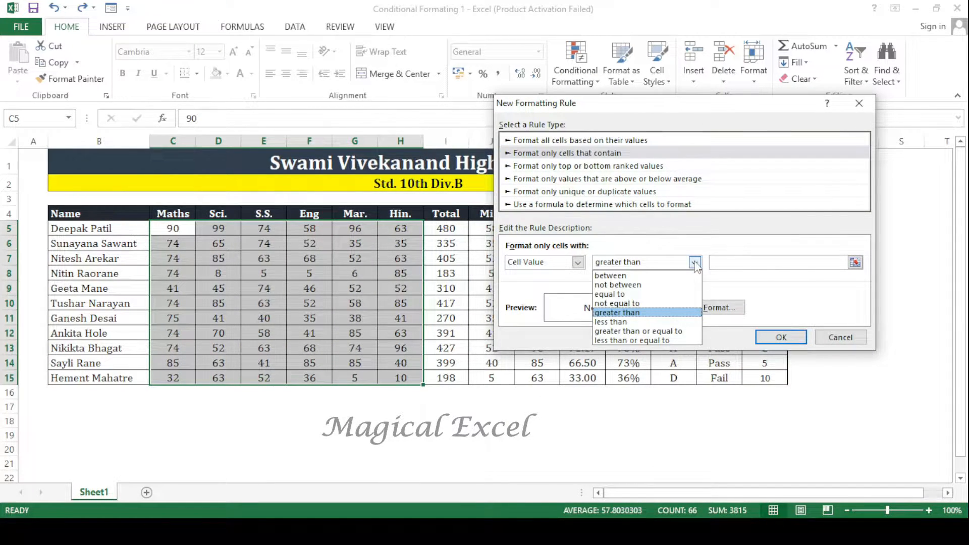
pyautogui.click(652, 322)
pyautogui.click(745, 258)
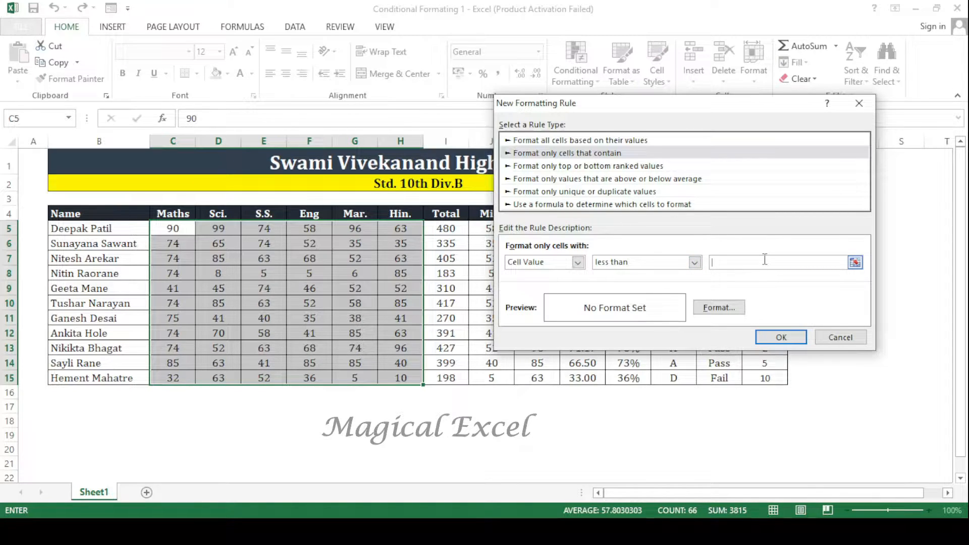
pyautogui.write('3')
# - Give the rule a bold red font format and apply it to the marks
pyautogui.click(728, 309)
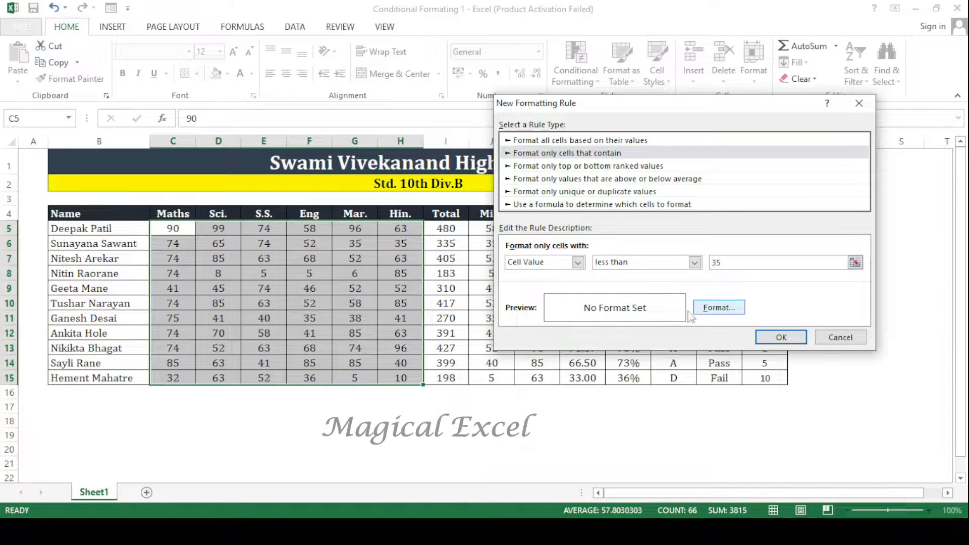
pyautogui.click(702, 308)
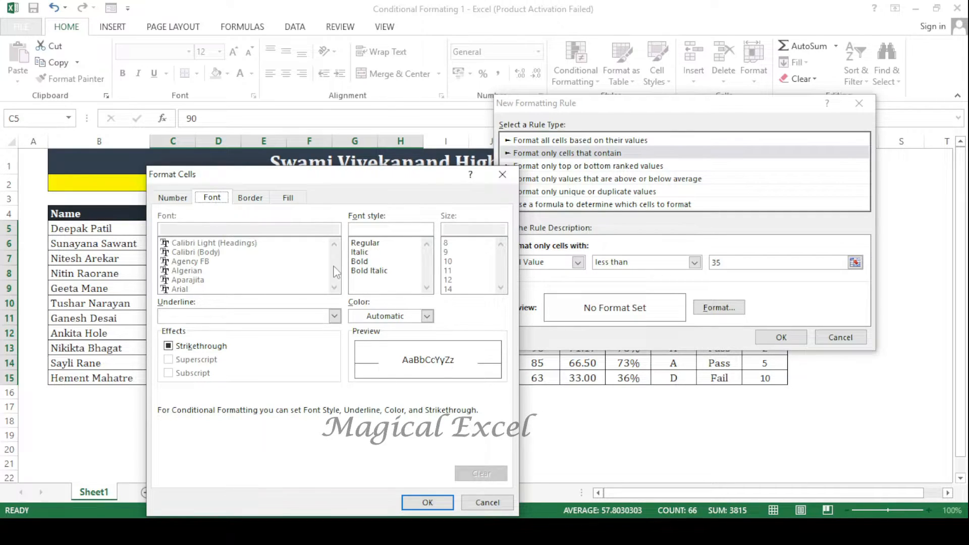
pyautogui.click(360, 261)
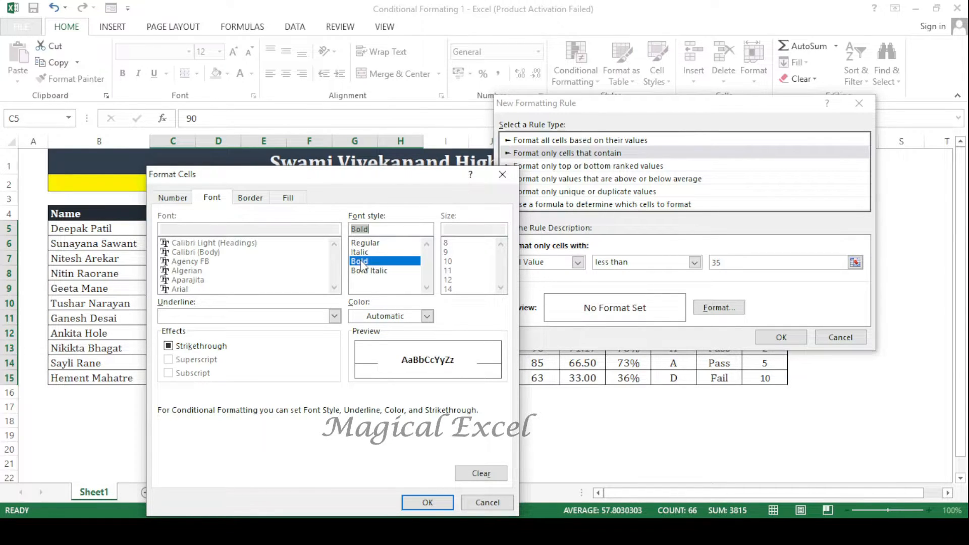
pyautogui.click(424, 316)
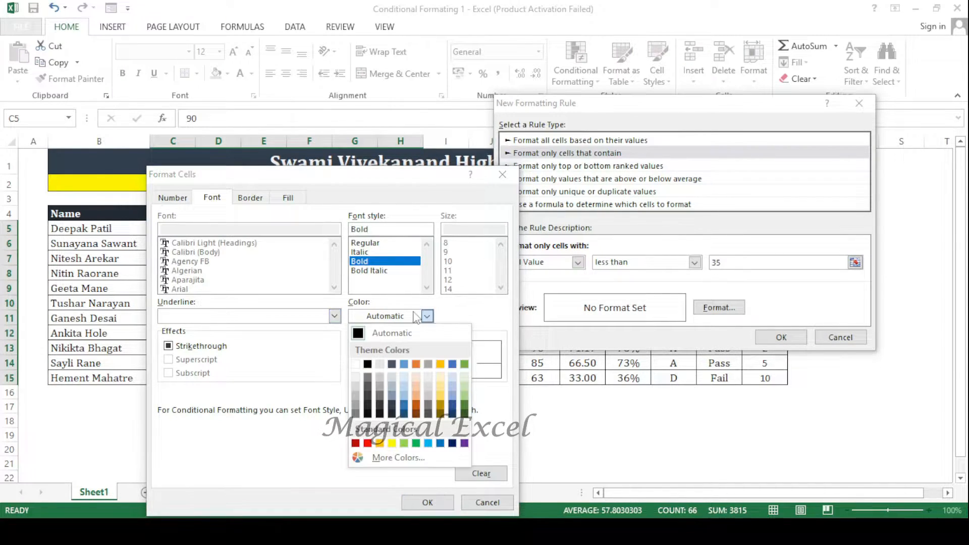
pyautogui.click(367, 443)
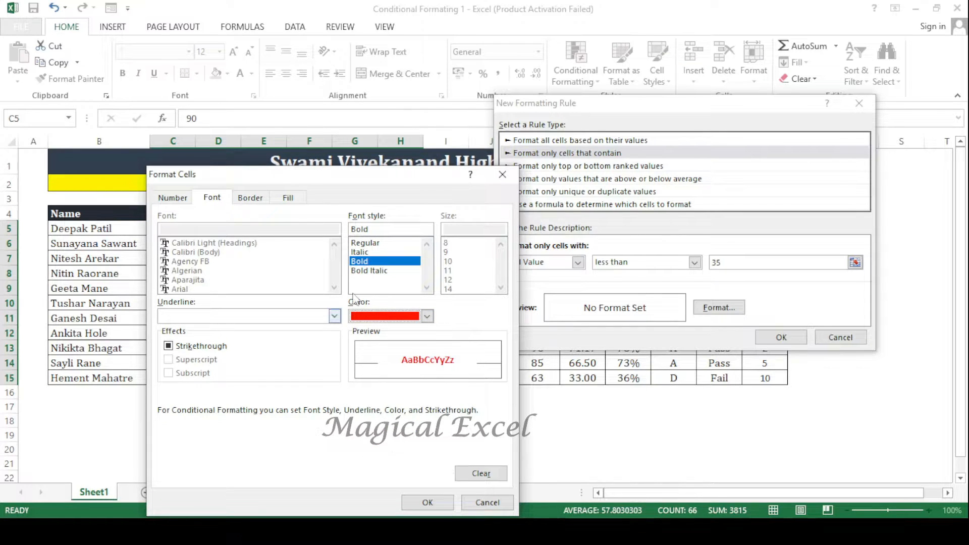
pyautogui.click(255, 199)
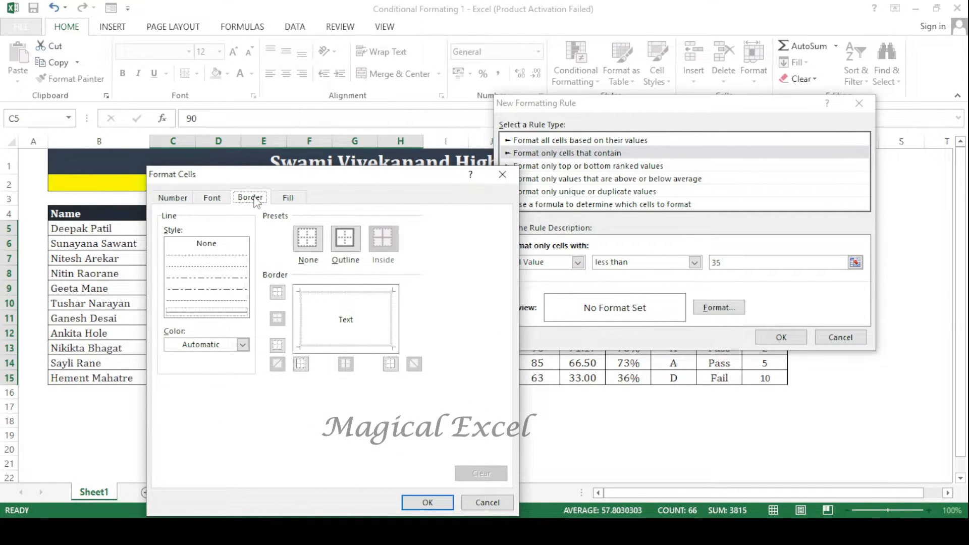
pyautogui.click(288, 198)
pyautogui.click(169, 199)
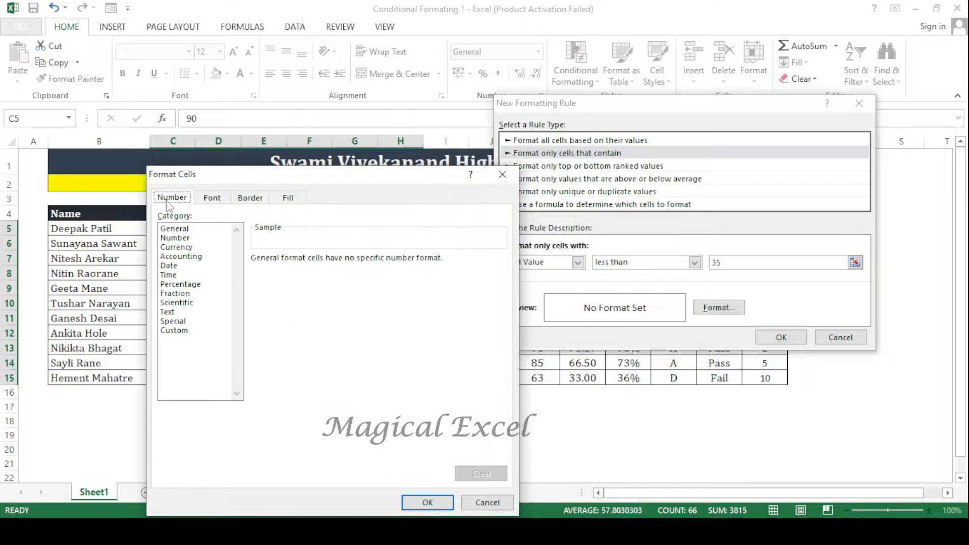
pyautogui.click(213, 198)
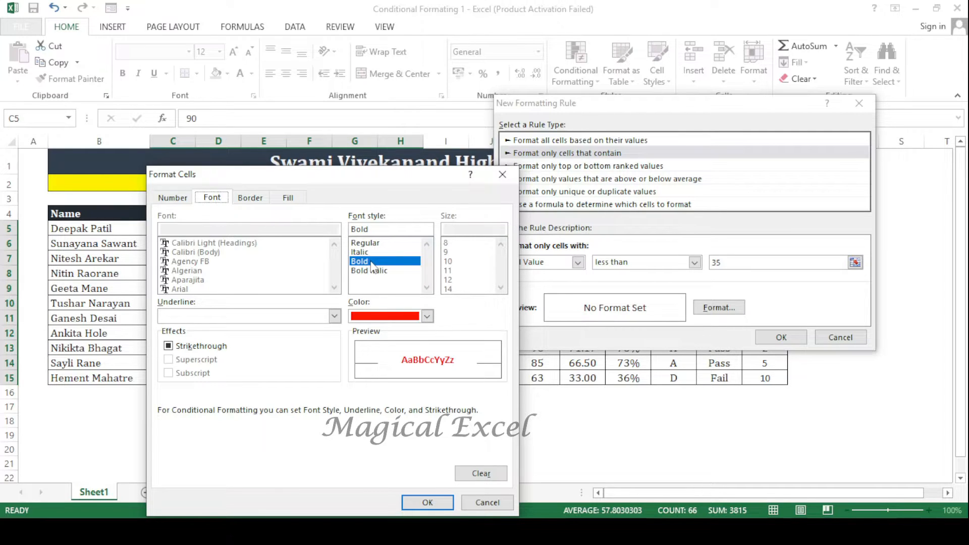
pyautogui.click(427, 502)
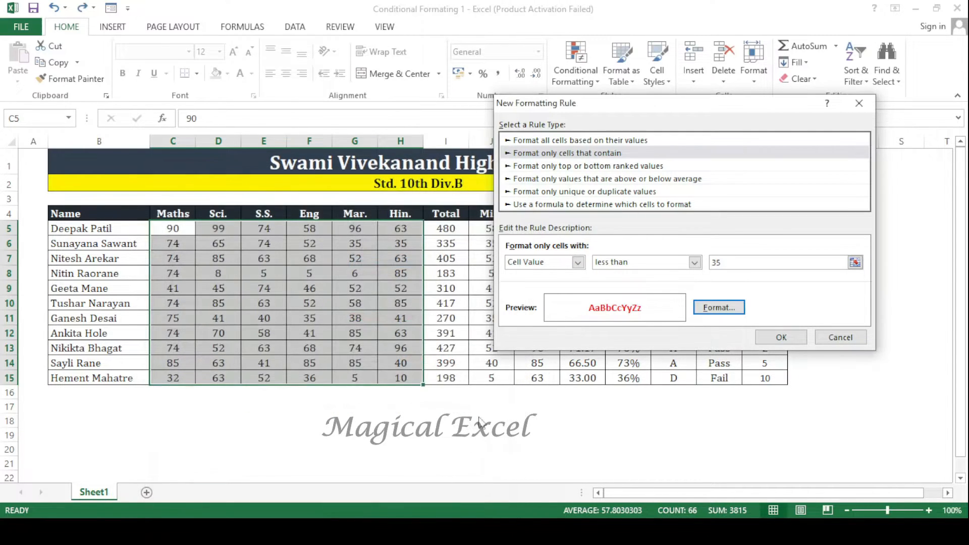
pyautogui.click(781, 337)
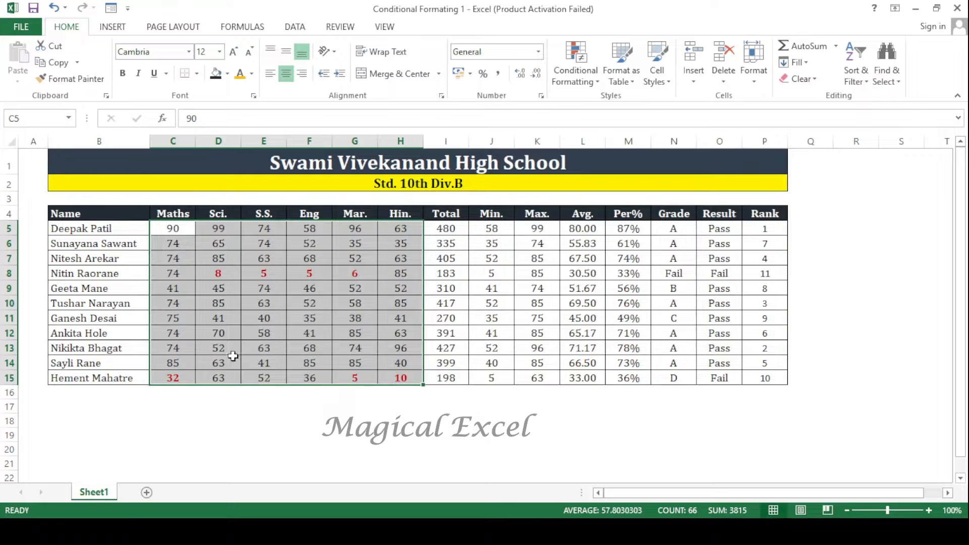
pyautogui.click(231, 352)
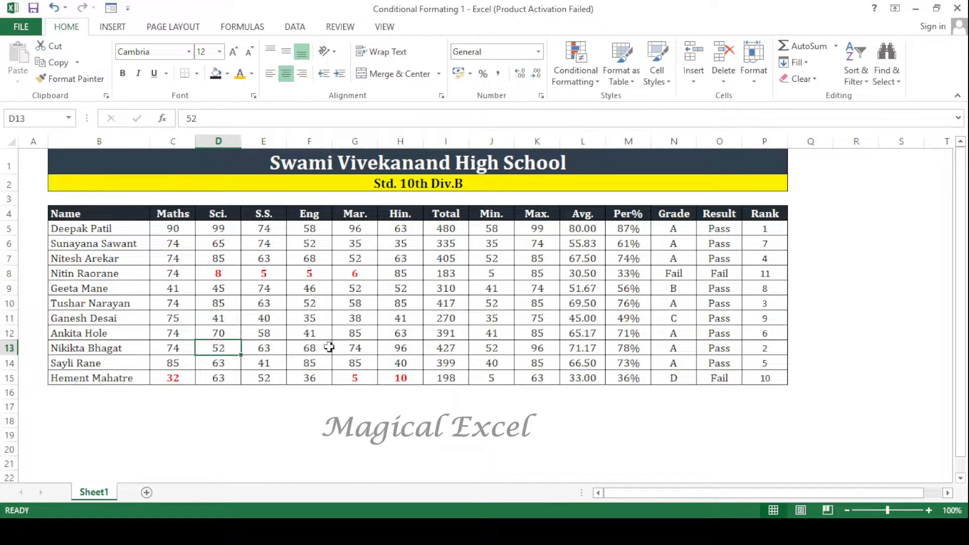
# - Change the row 8 marks to 80 in Sci., 36 in S.S., 41 in Eng and 61 in Mar
pyautogui.click(236, 275)
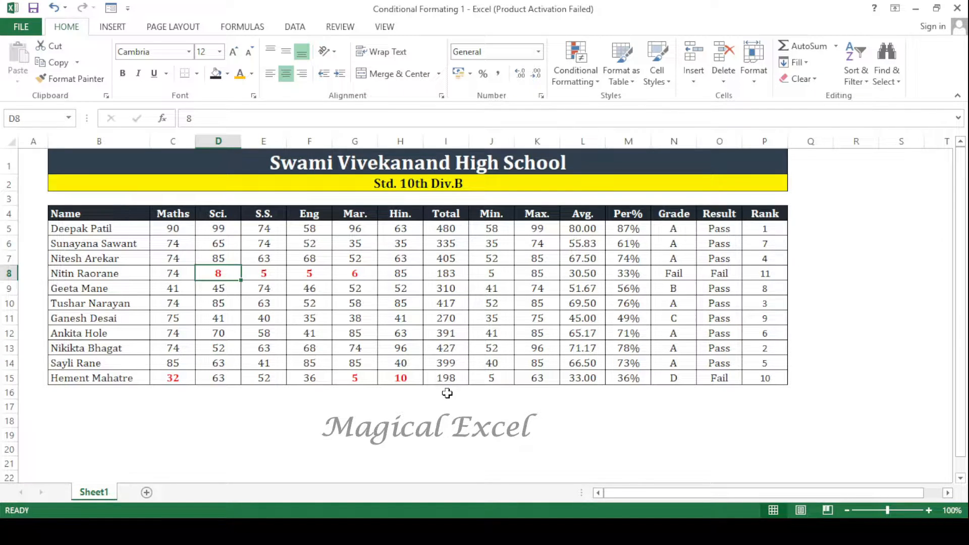
pyautogui.write('80')
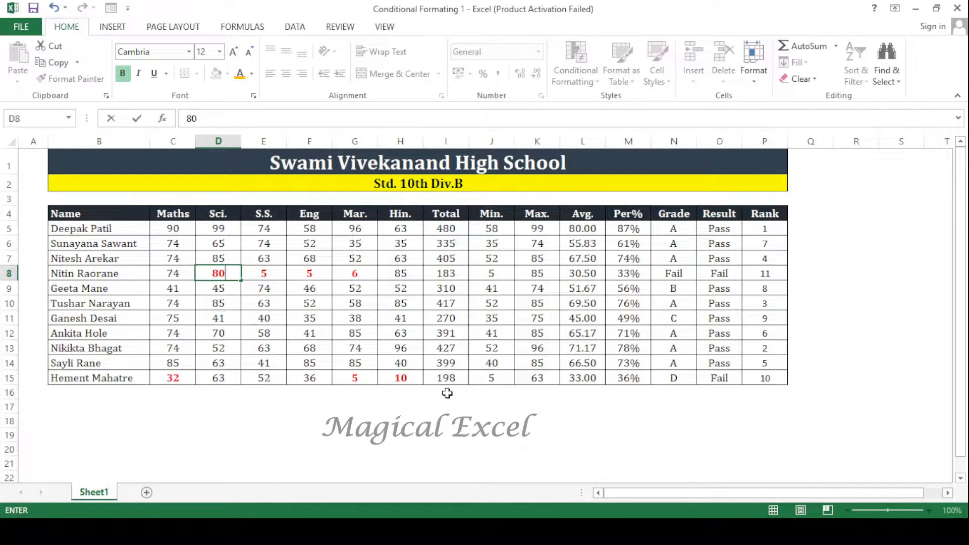
pyautogui.press('Tab')
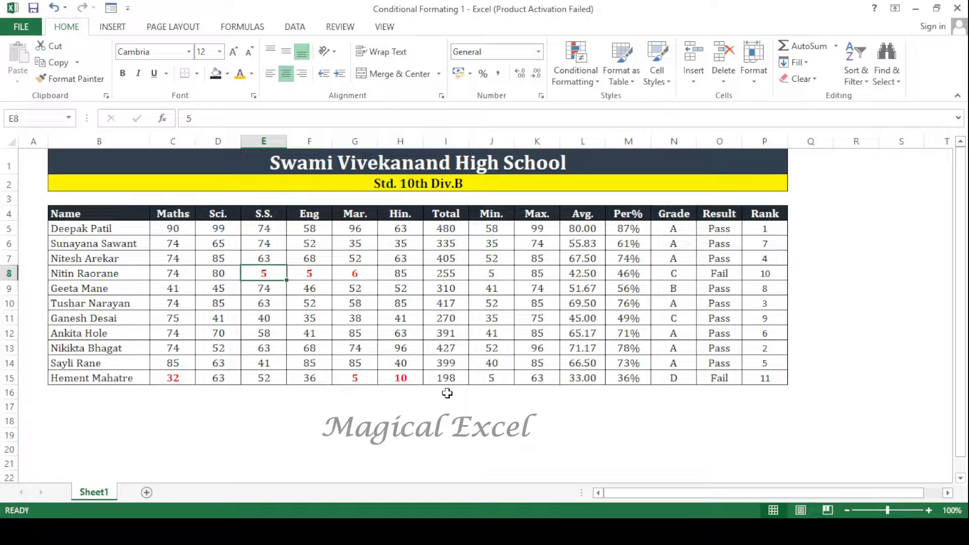
pyautogui.write('36')
pyautogui.press('Tab')
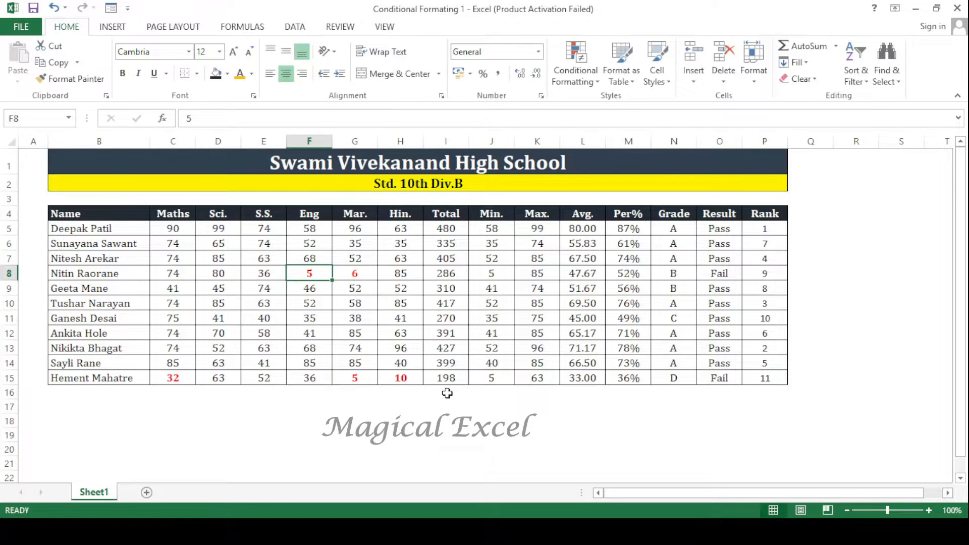
pyautogui.write('41')
pyautogui.press('Tab')
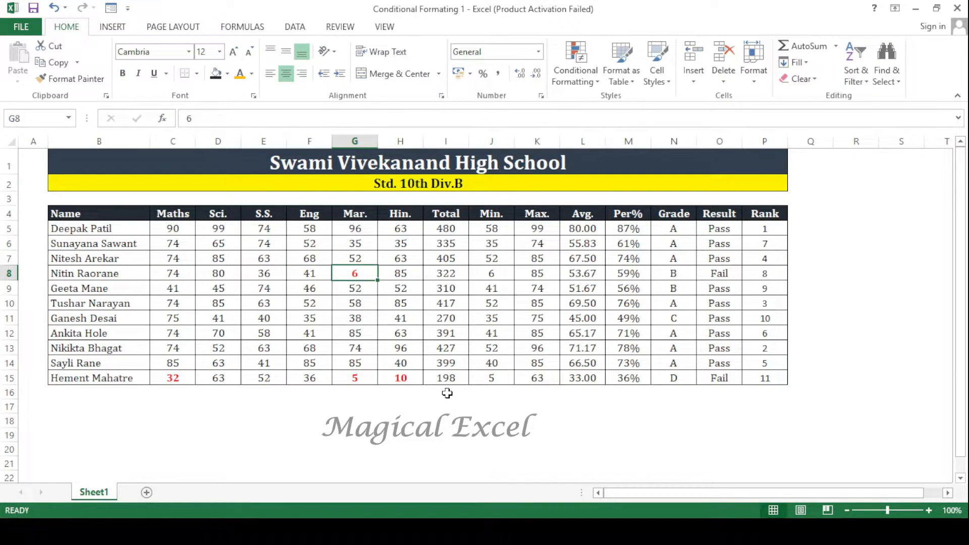
pyautogui.write('61')
pyautogui.press('Tab')
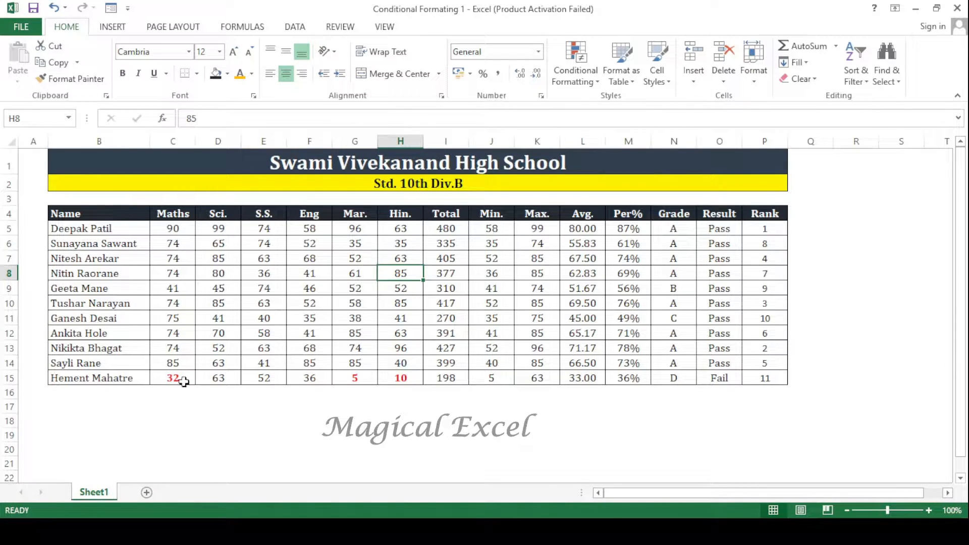
# - Set the S.S. mark in cell E12 to 28 to test the rule
pyautogui.click(277, 337)
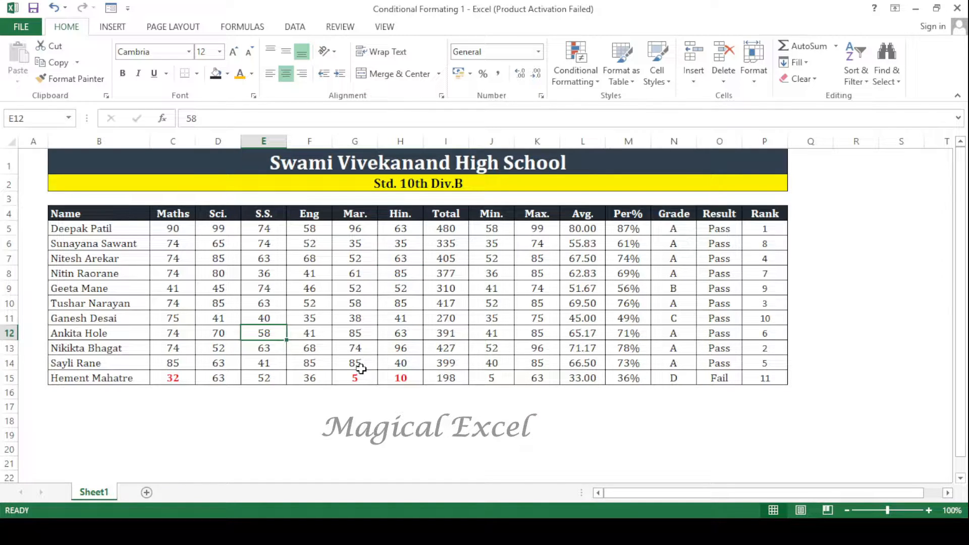
pyautogui.write('28')
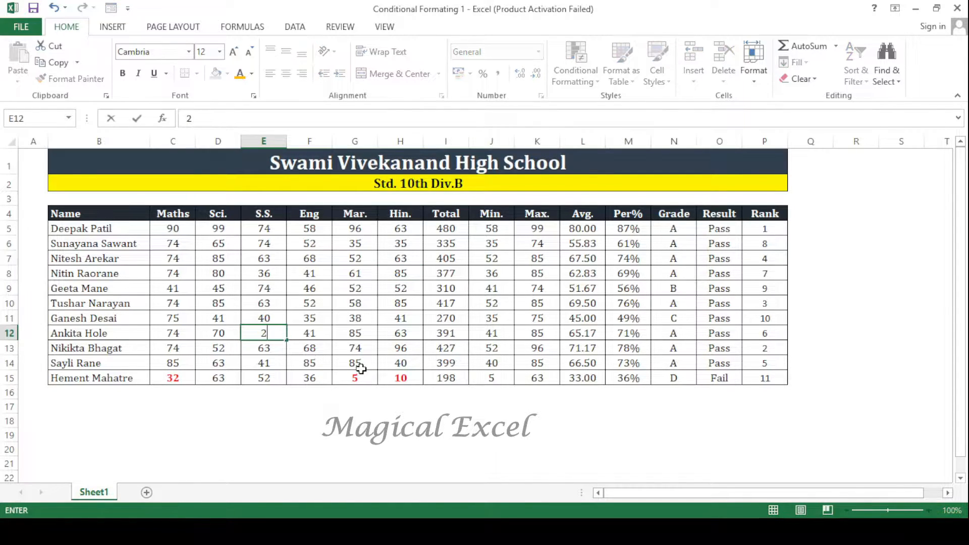
pyautogui.press('Return')
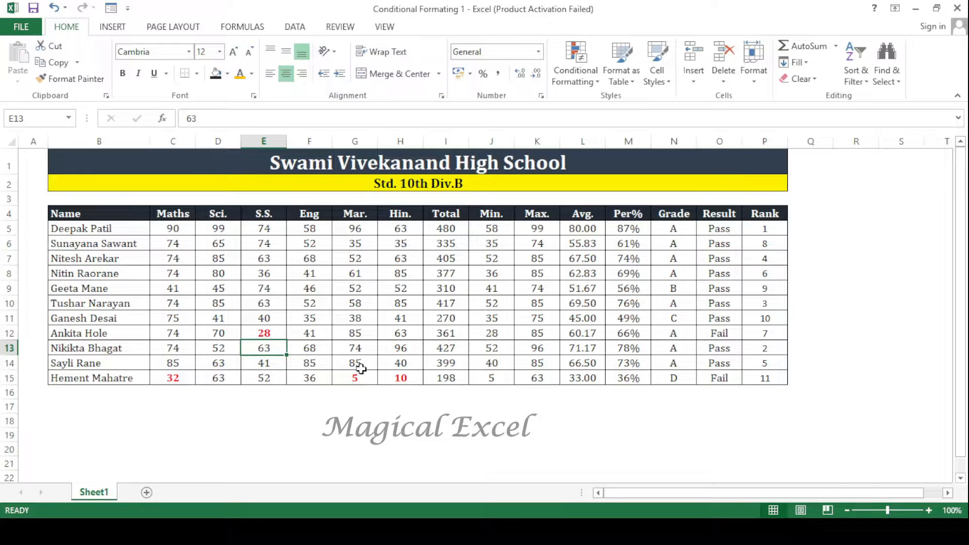
# - Test the rule on the Eng mark in F10 by entering 34 and replacing it with 35
pyautogui.click(172, 230)
pyautogui.moveTo(186, 236); pyautogui.dragTo(399, 381)
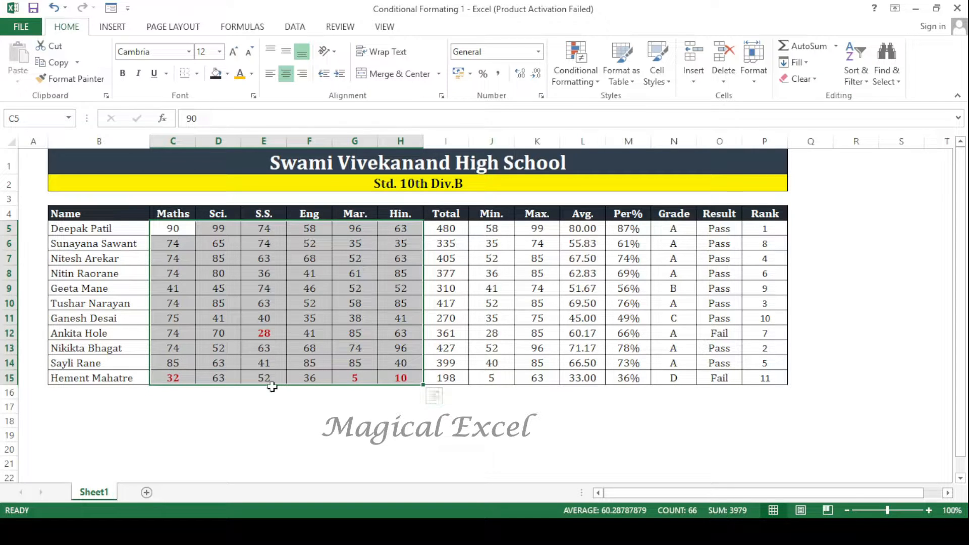
pyautogui.click(310, 305)
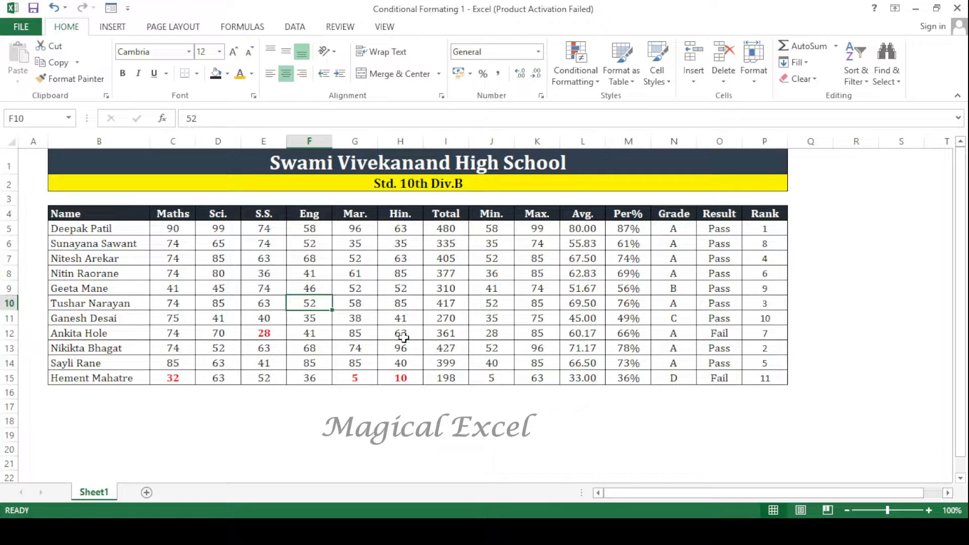
pyautogui.write('3')
pyautogui.write('4')
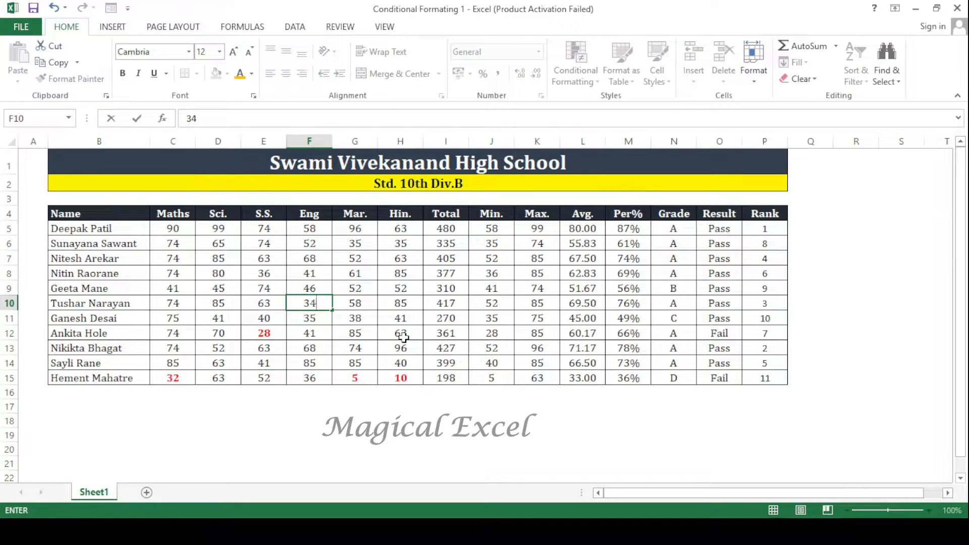
pyautogui.press('Return')
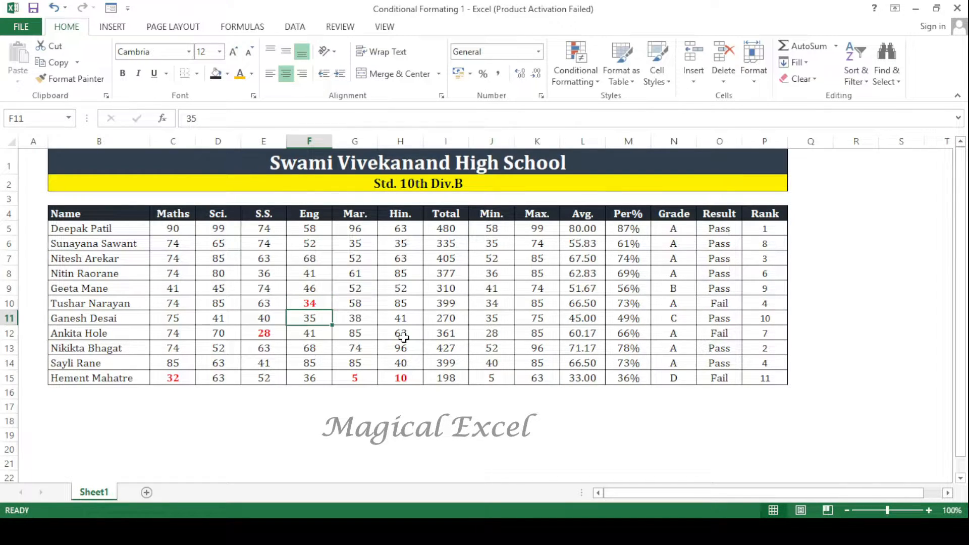
pyautogui.press('Up')
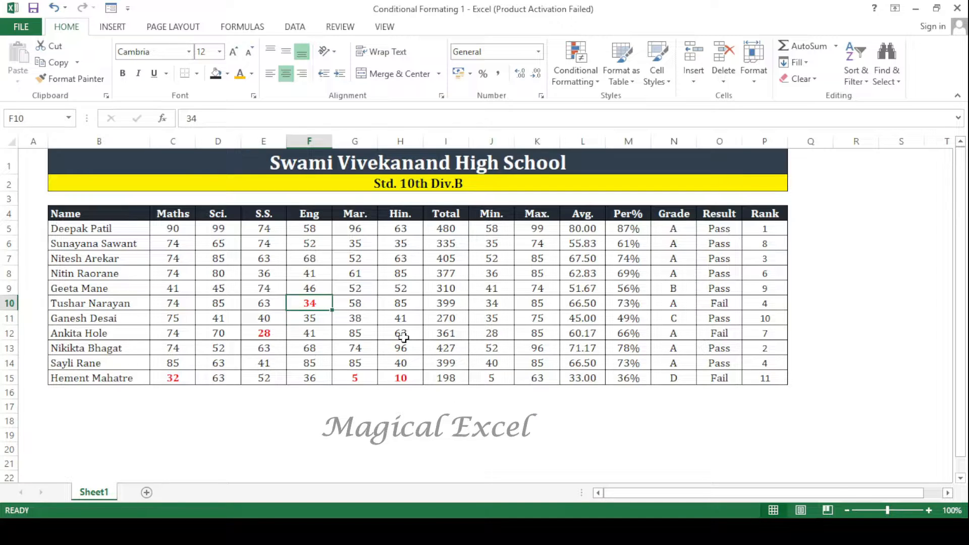
pyautogui.write('35')
pyautogui.press('Return')
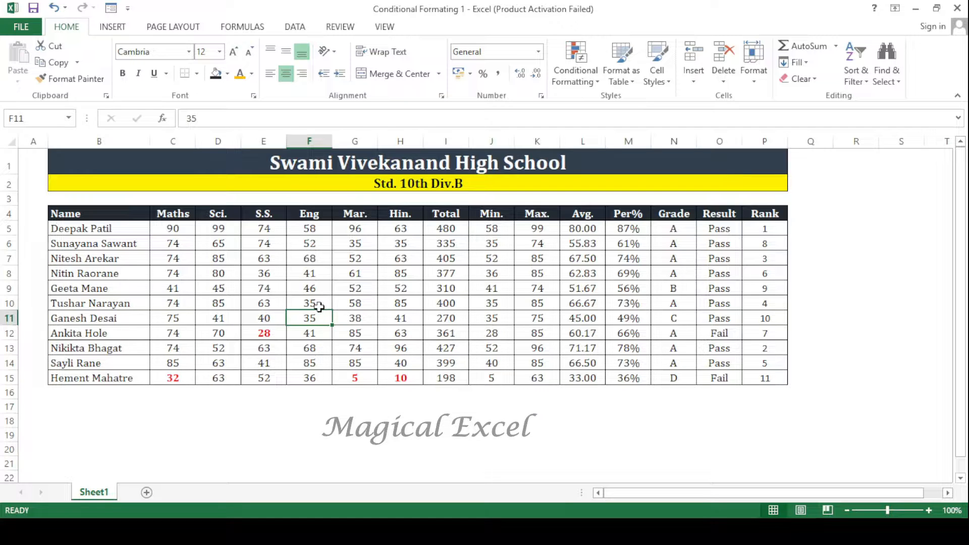
# - Edit the conditional formatting rule on C5:H15 to format cell values less than or equal to 35
pyautogui.moveTo(172, 228); pyautogui.dragTo(393, 377)
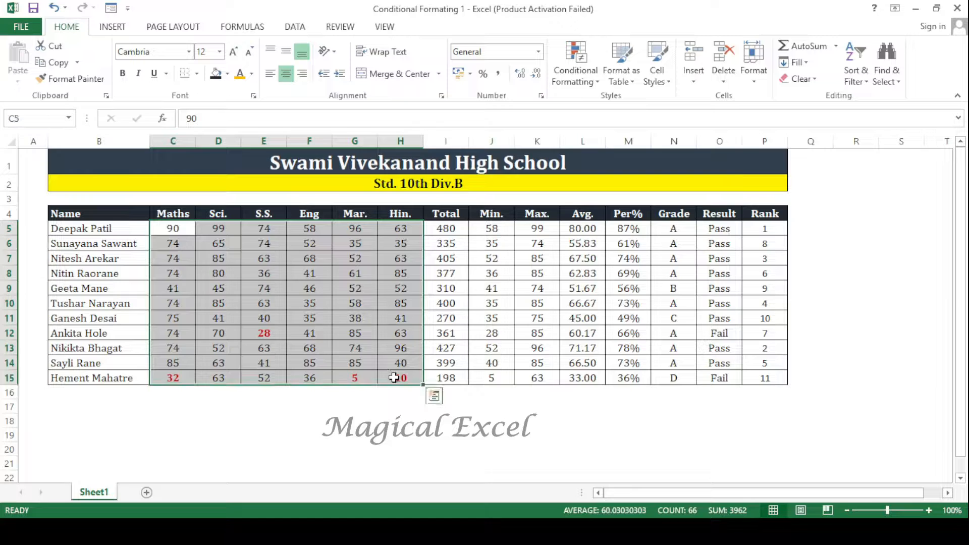
pyautogui.click(580, 67)
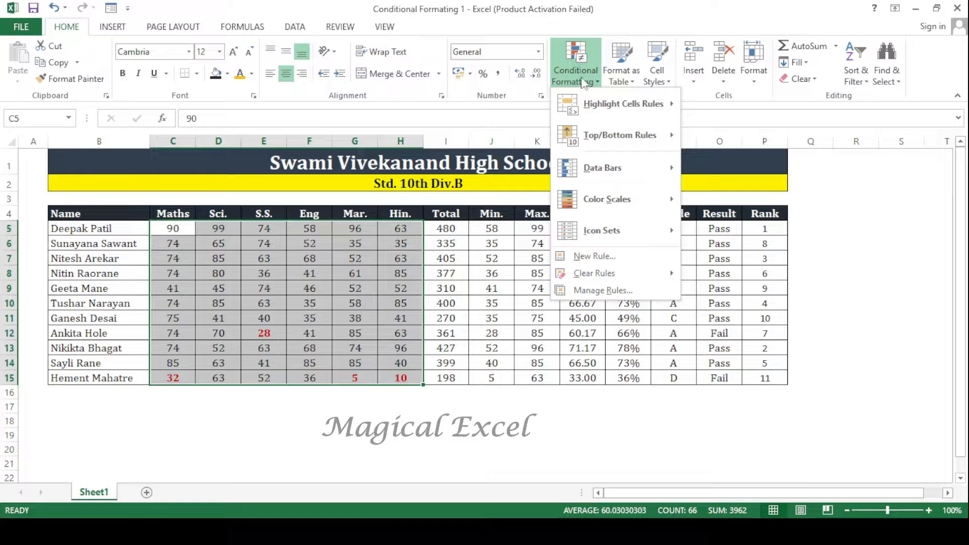
pyautogui.moveTo(623, 103)
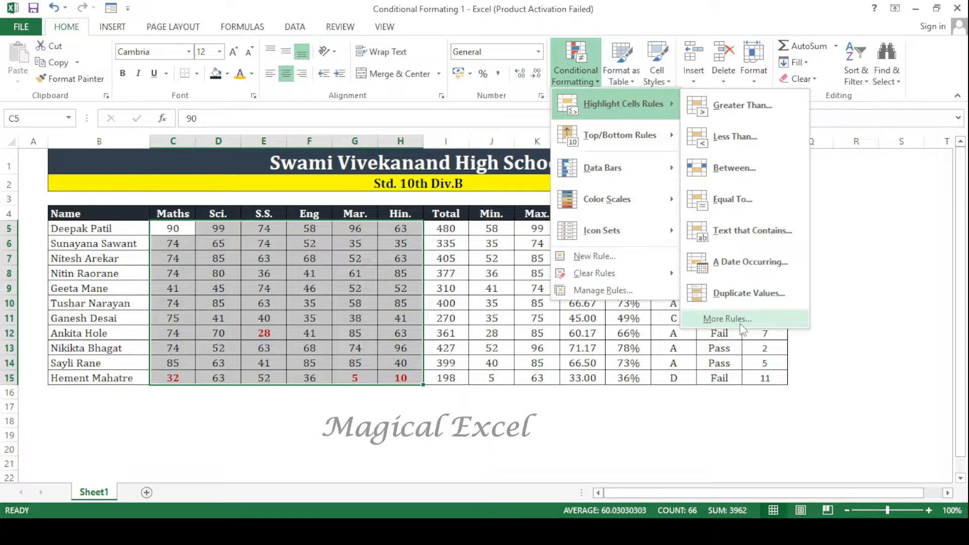
pyautogui.click(631, 293)
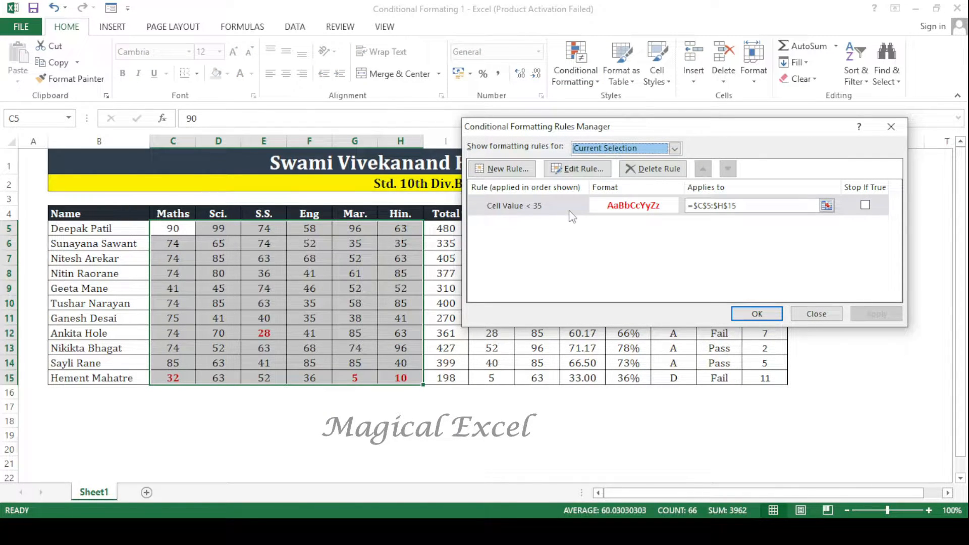
pyautogui.click(586, 169)
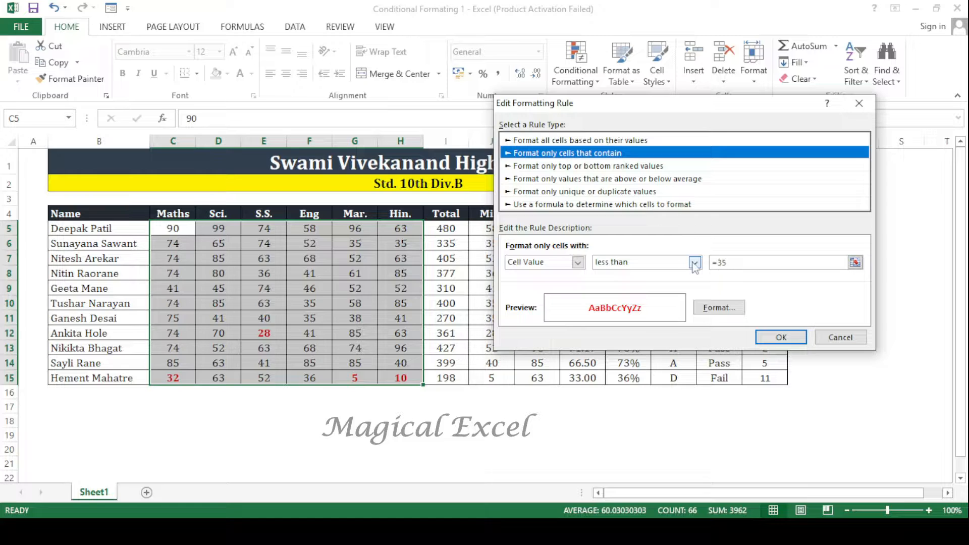
pyautogui.click(695, 262)
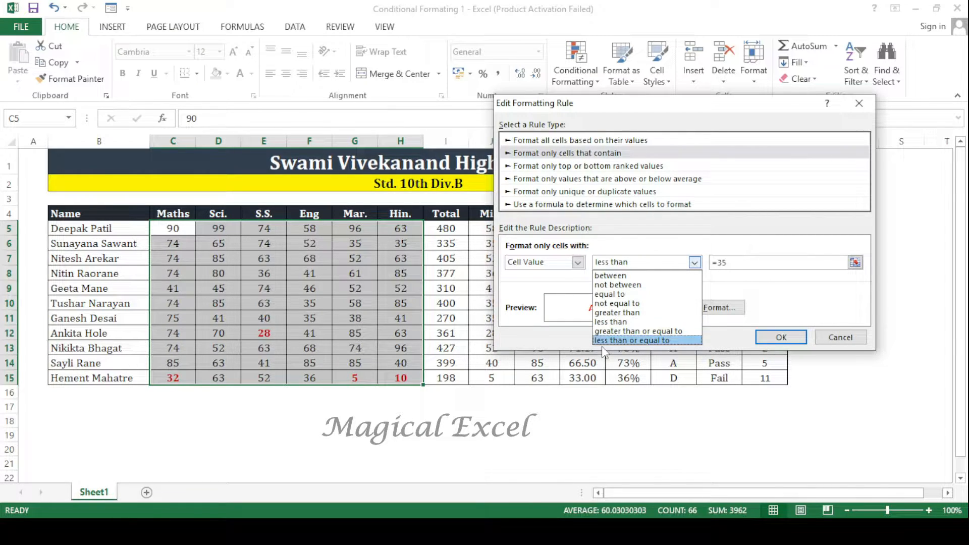
pyautogui.click(677, 341)
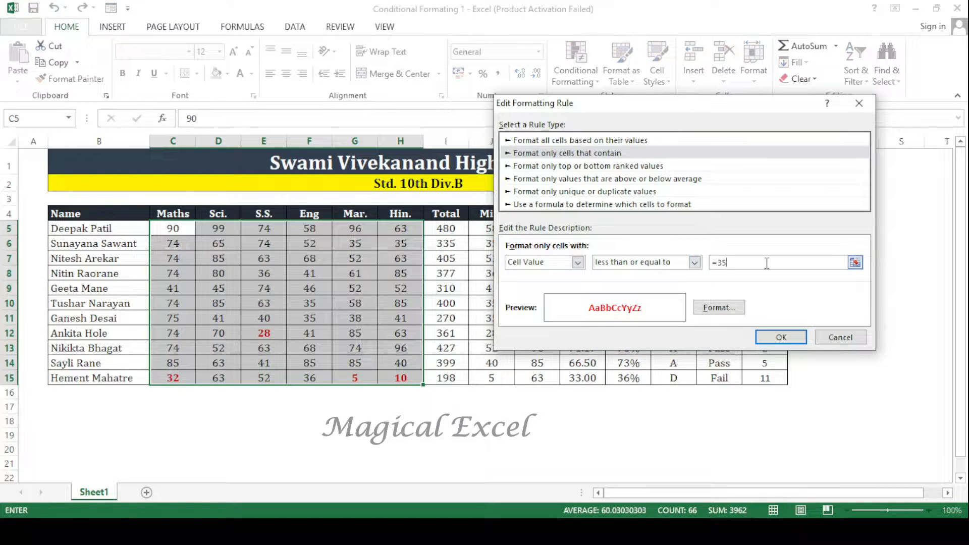
pyautogui.click(781, 337)
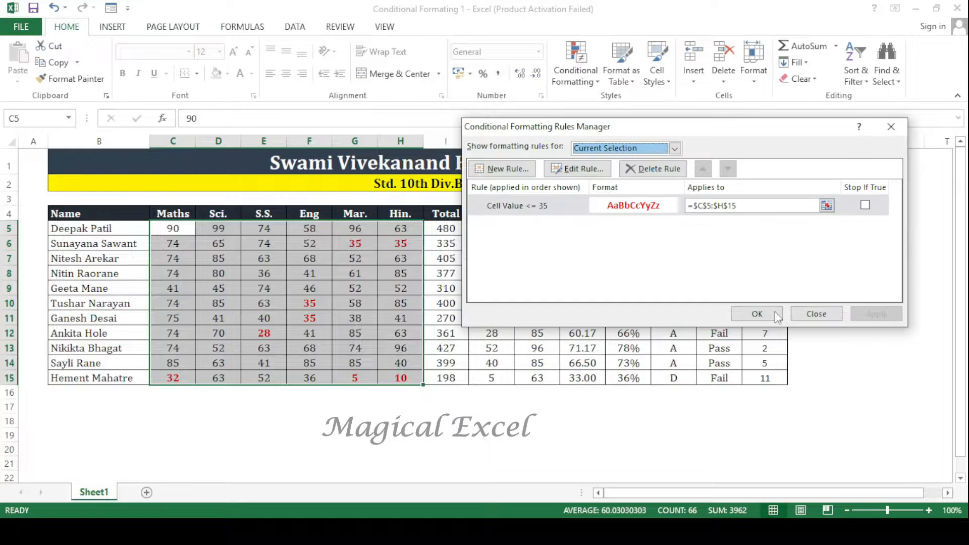
pyautogui.click(776, 315)
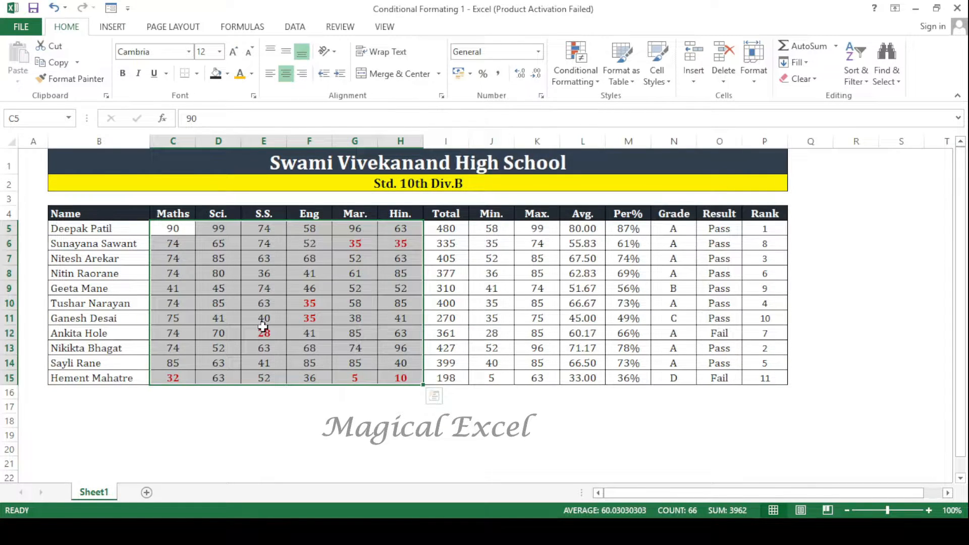
# - Test the edited rule on the Sci. mark in D7 by entering 35 and replacing it with 36
pyautogui.click(310, 318)
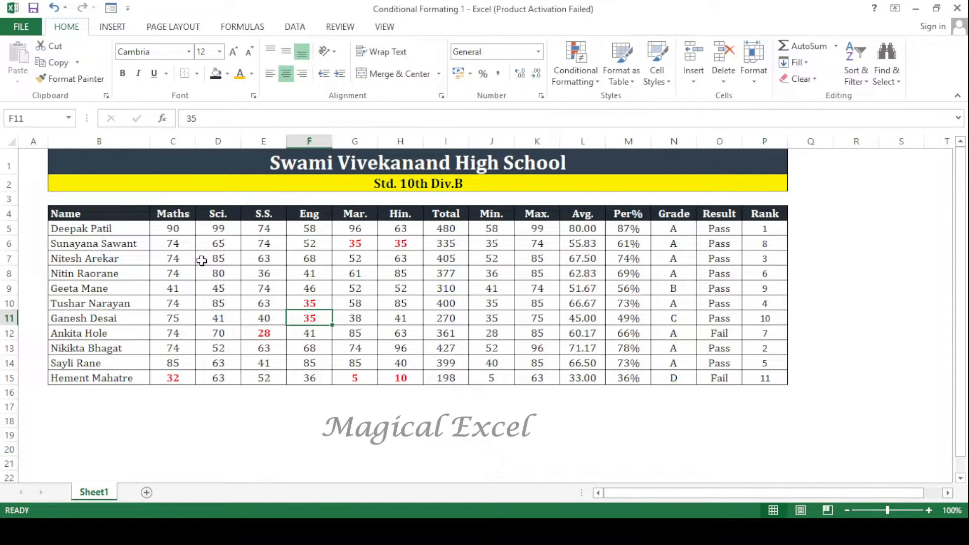
pyautogui.click(201, 261)
pyautogui.write('35')
pyautogui.press('Return')
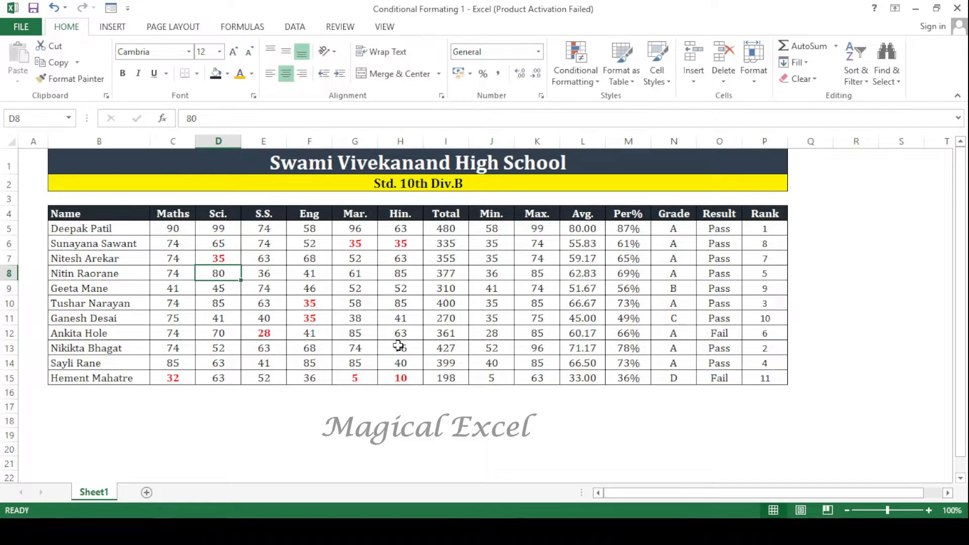
pyautogui.press('Up')
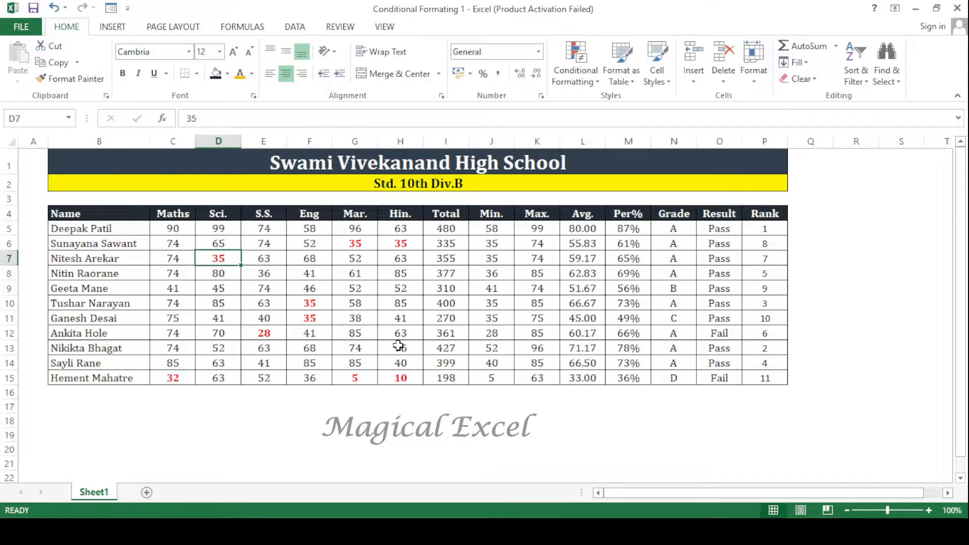
pyautogui.write('36')
pyautogui.press('Return')
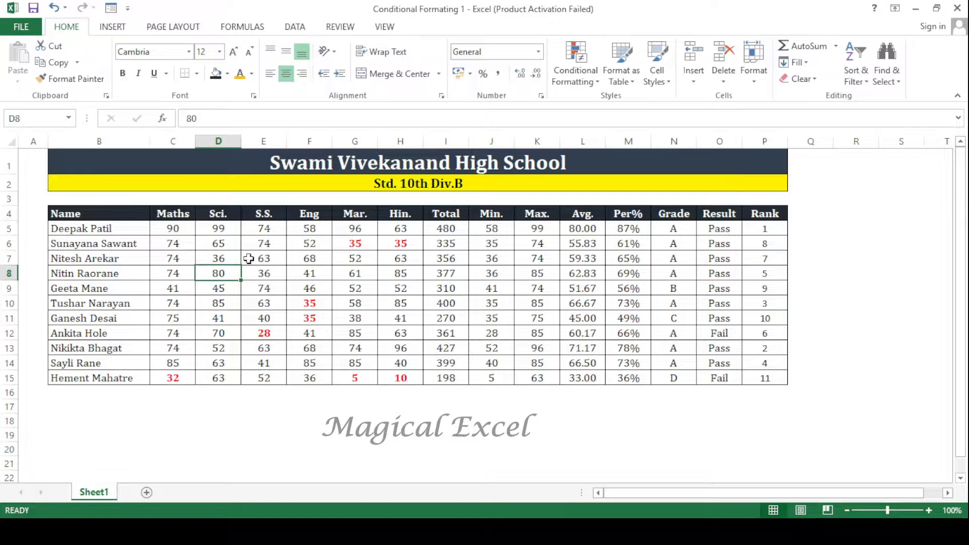
# - Review the settings of the existing conditional formatting rule on the marks in C5:H15
pyautogui.moveTo(173, 228); pyautogui.dragTo(400, 378)
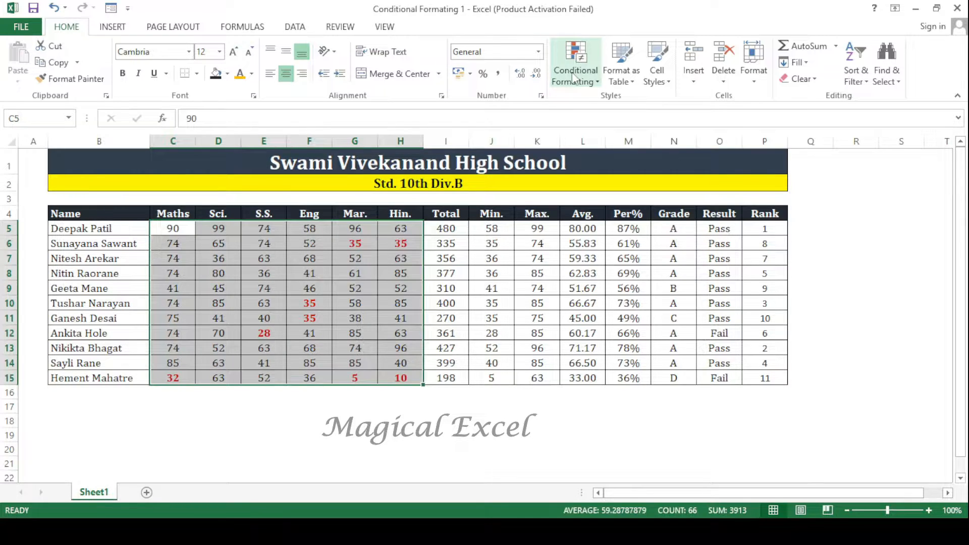
pyautogui.click(574, 75)
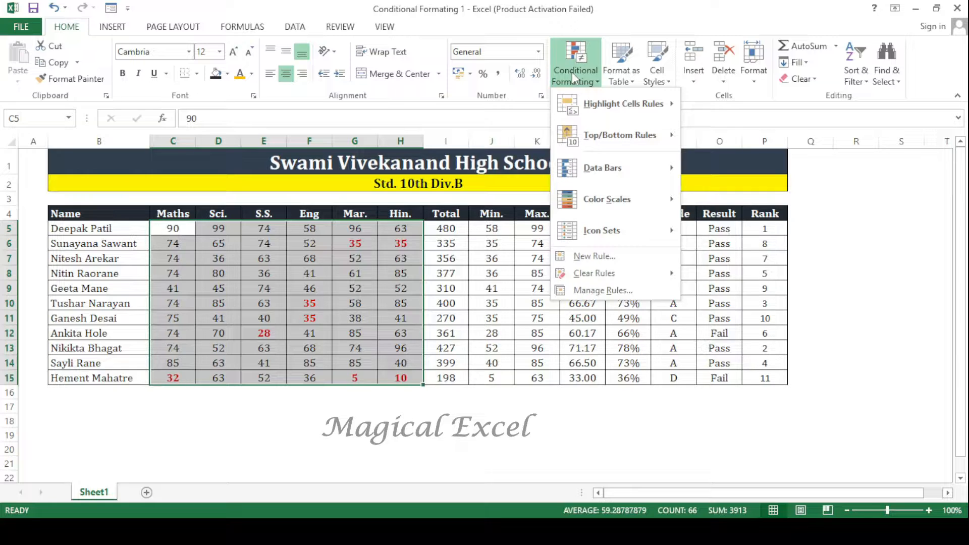
pyautogui.click(603, 291)
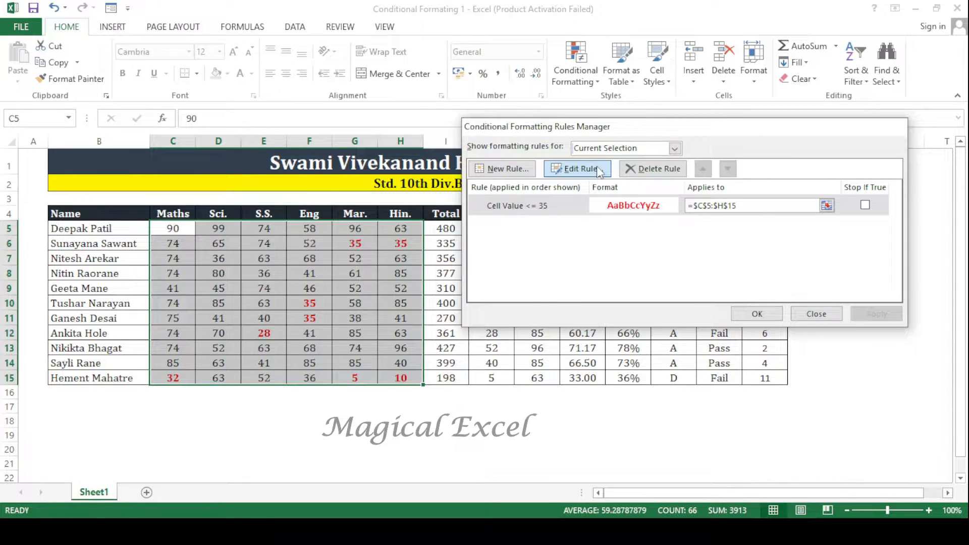
pyautogui.click(599, 170)
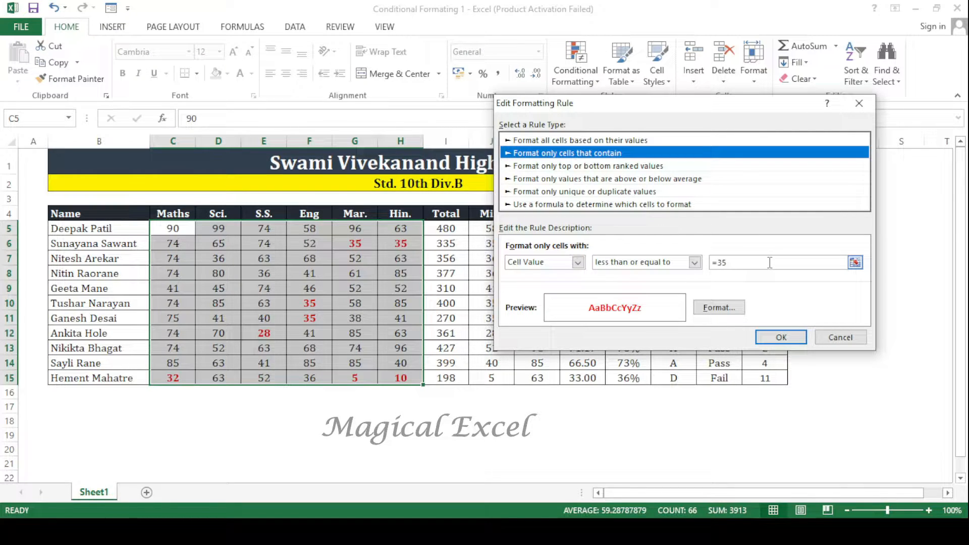
pyautogui.click(831, 334)
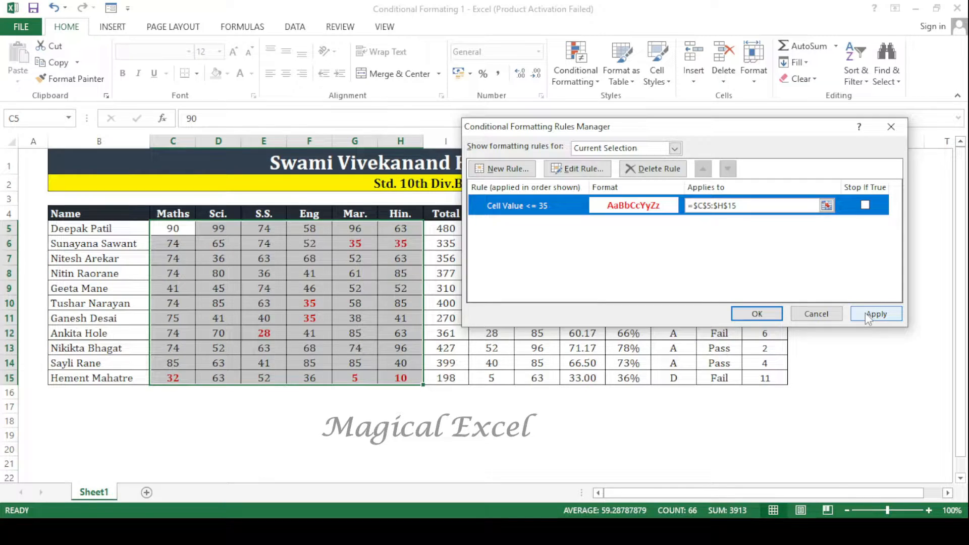
pyautogui.click(757, 313)
# - Set up a new conditional formatting rule on C5:H15 for cell values greater than or equal to 90
pyautogui.click(575, 71)
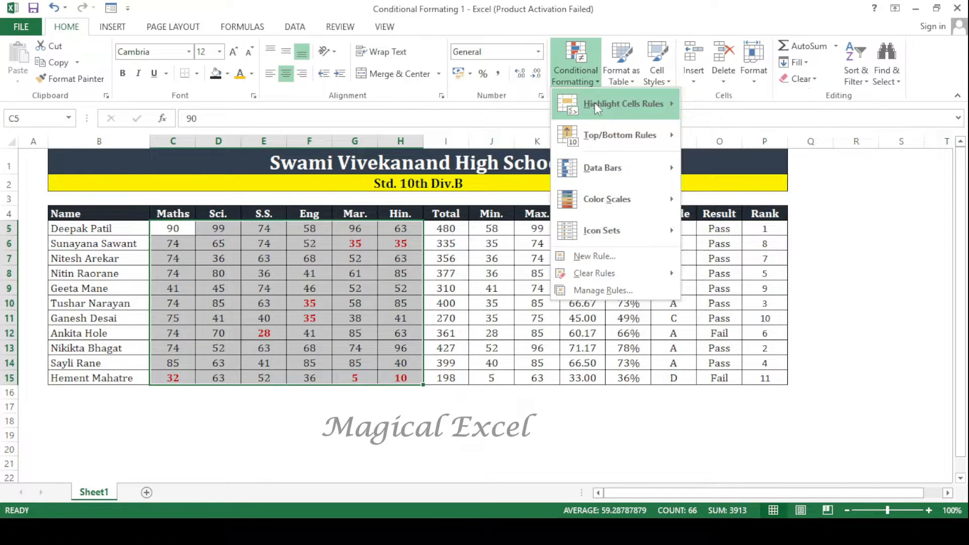
pyautogui.click(731, 320)
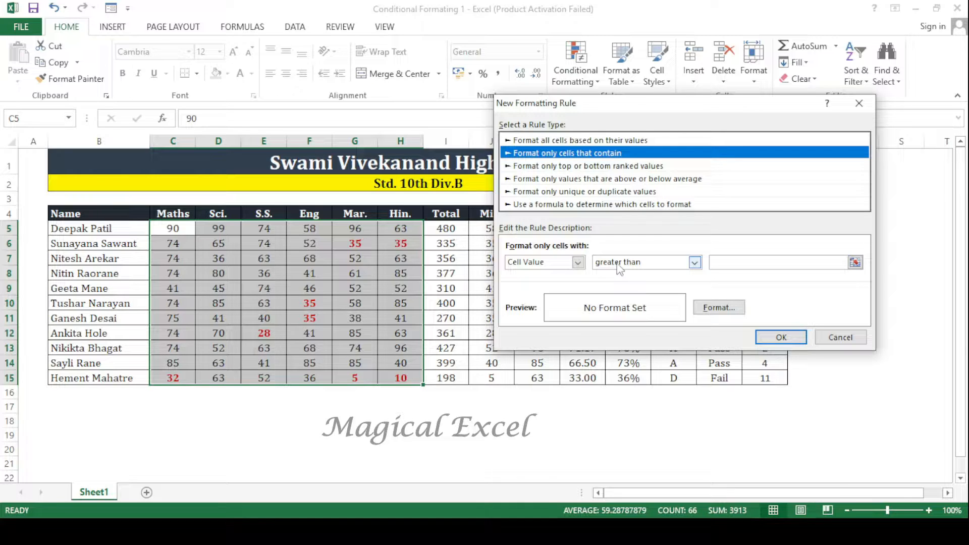
pyautogui.click(619, 265)
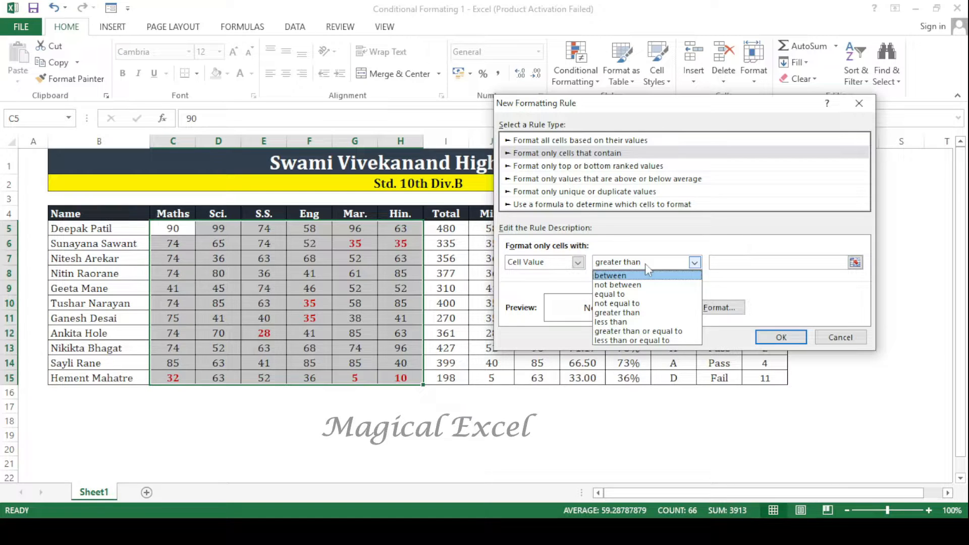
pyautogui.click(641, 332)
pyautogui.press('Tab')
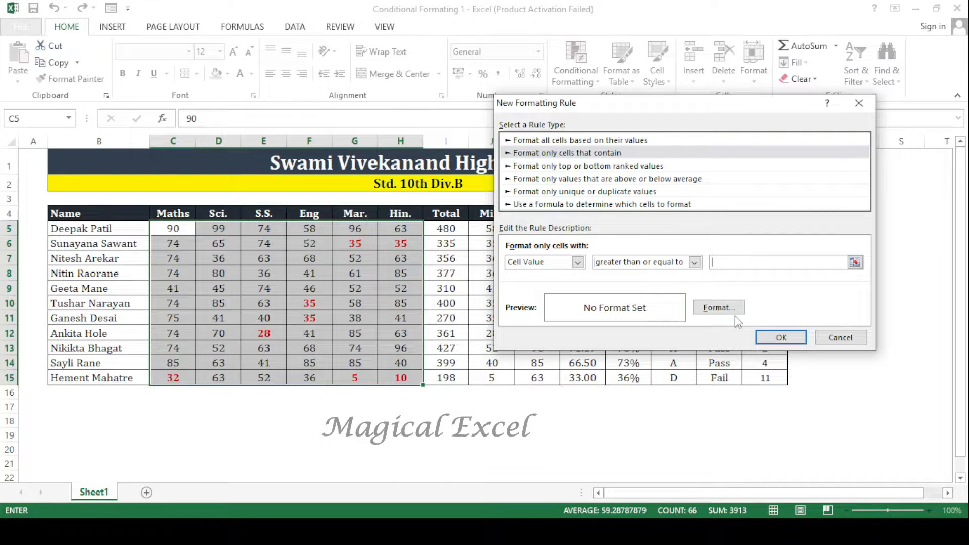
pyautogui.write('90')
# - Give the new rule a bold, single-underlined green font and apply it to the marks
pyautogui.click(714, 314)
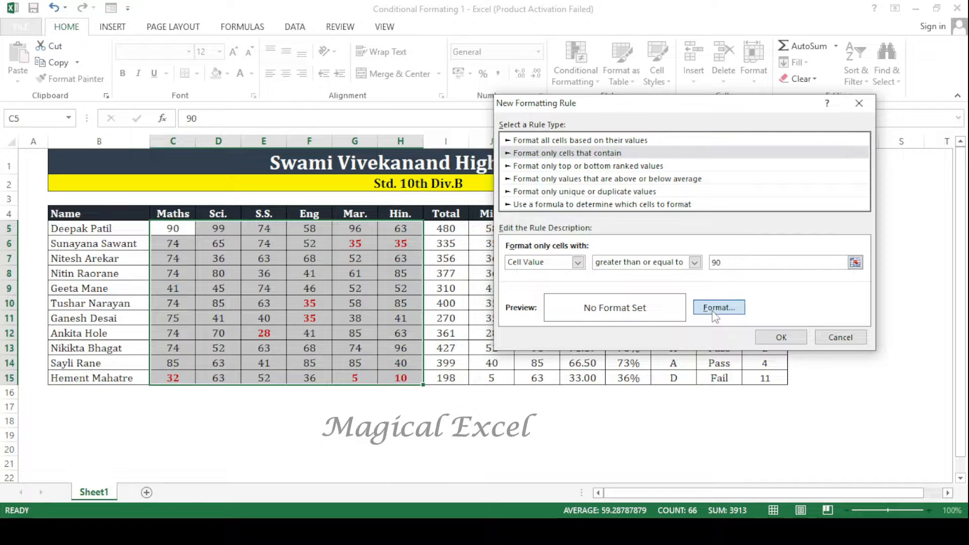
pyautogui.click(720, 116)
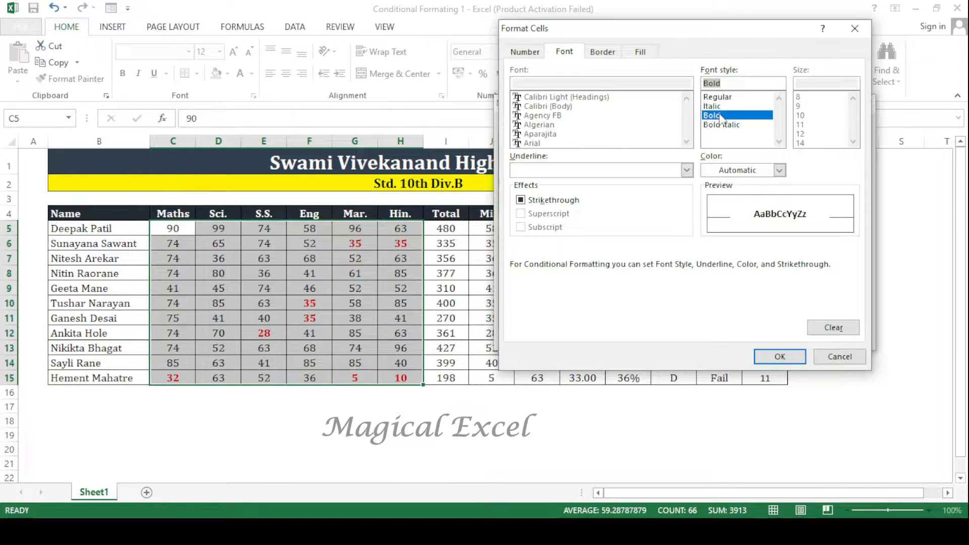
pyautogui.click(596, 170)
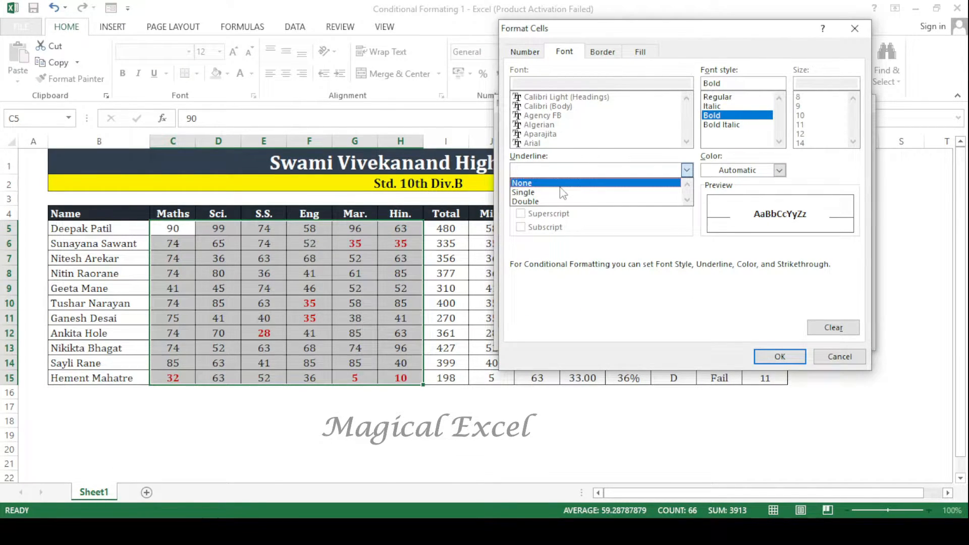
pyautogui.click(563, 192)
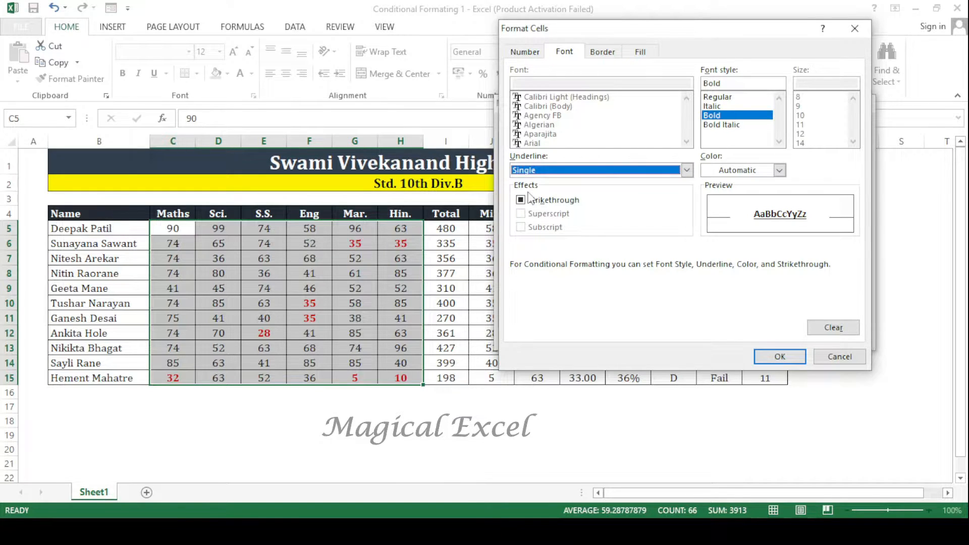
pyautogui.click(779, 170)
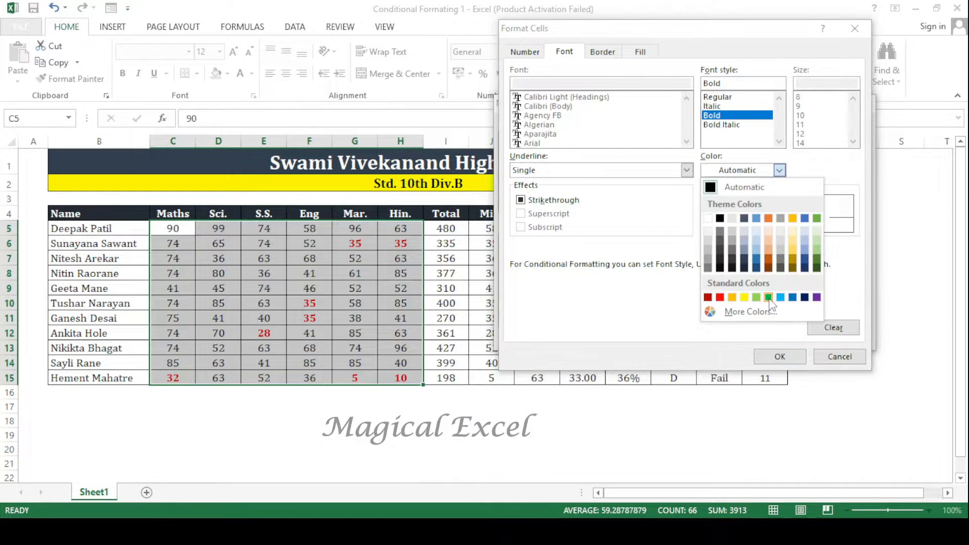
pyautogui.click(768, 298)
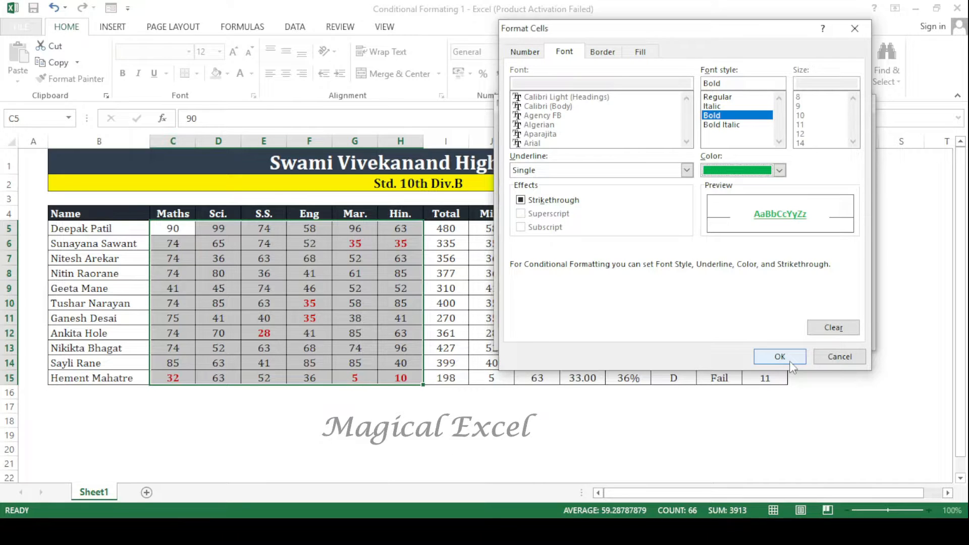
pyautogui.click(779, 357)
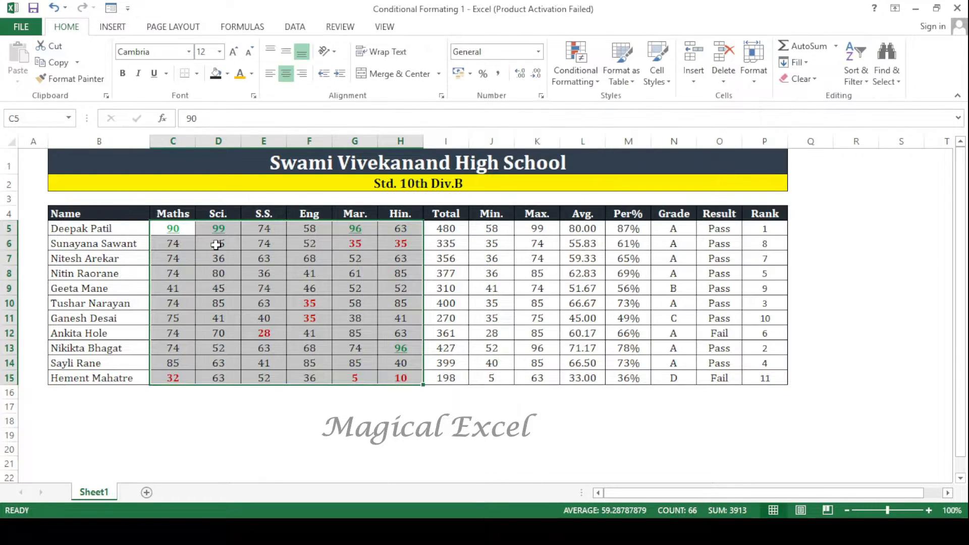
# - Test the rules on the S.S. mark in E12 by entering 91 and replacing it with 75
pyautogui.click(216, 245)
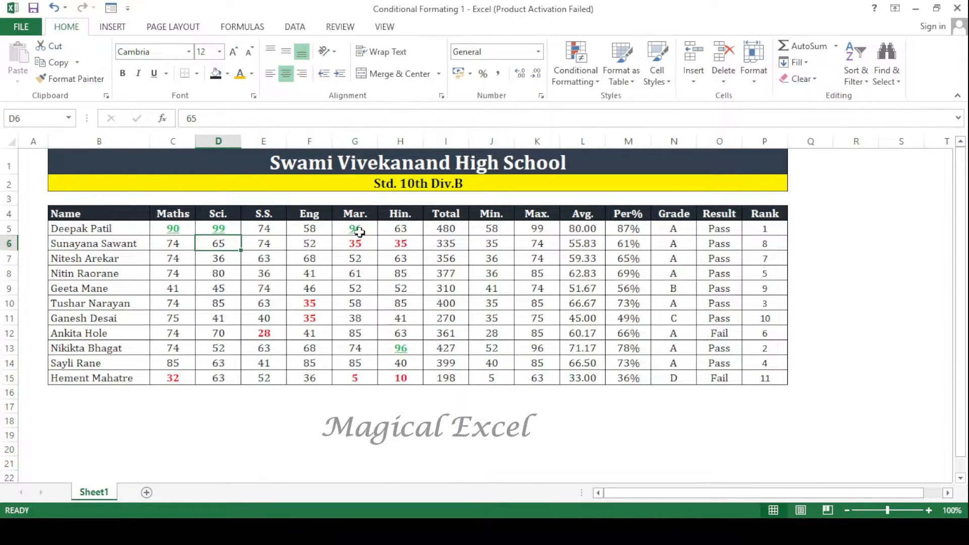
pyautogui.click(400, 348)
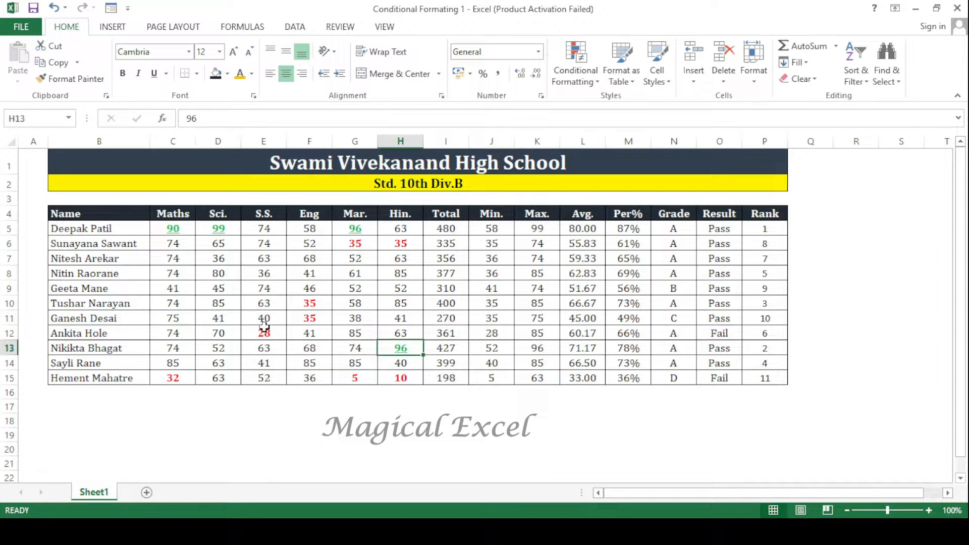
pyautogui.click(264, 327)
pyautogui.write('91')
pyautogui.press('Return')
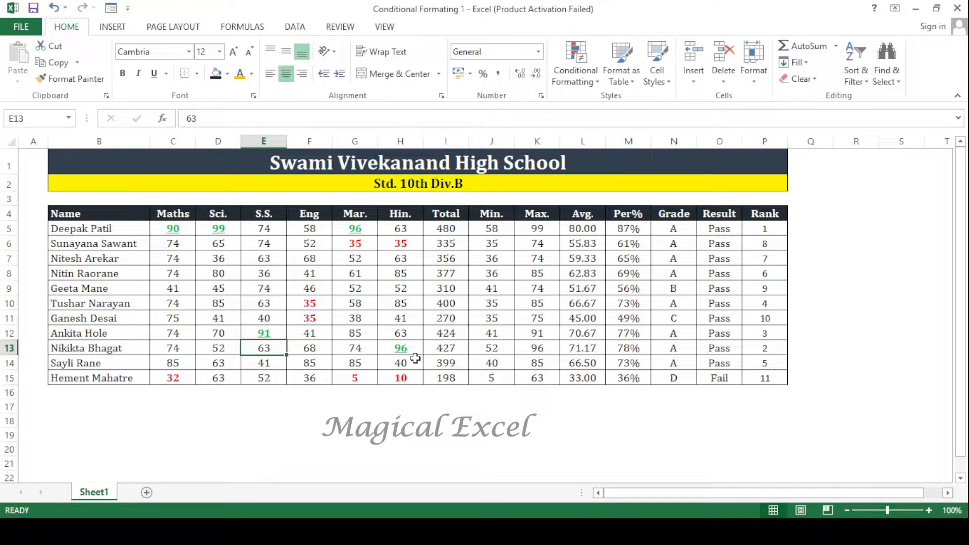
pyautogui.press('Up')
pyautogui.write('75')
pyautogui.press('Return')
pyautogui.press('Up')
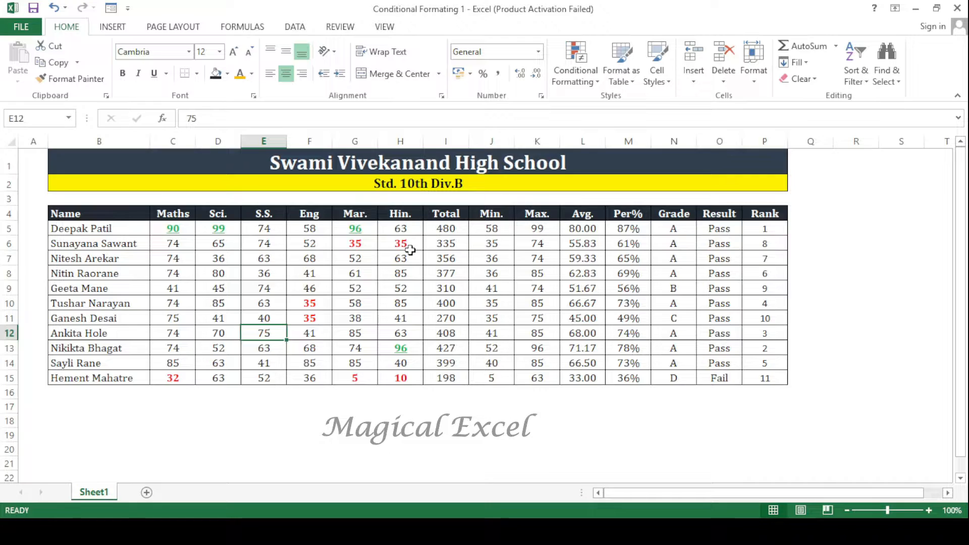
# - Remove the existing conditional formatting rules from the marks in C5:H15 and enter 99 as the S.S. mark in E8
pyautogui.moveTo(173, 228); pyautogui.dragTo(401, 378)
pyautogui.moveTo(172, 228); pyautogui.dragTo(366, 351)
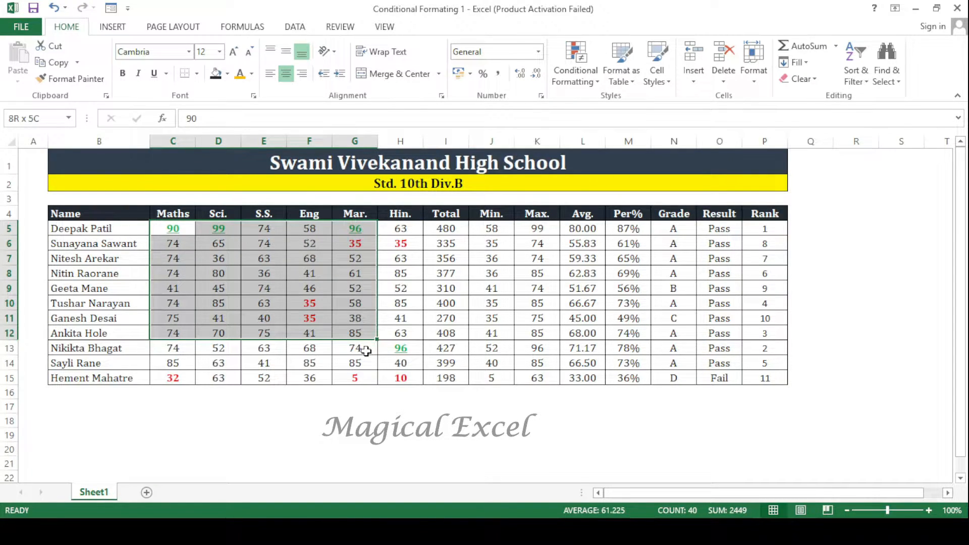
pyautogui.click(491, 378)
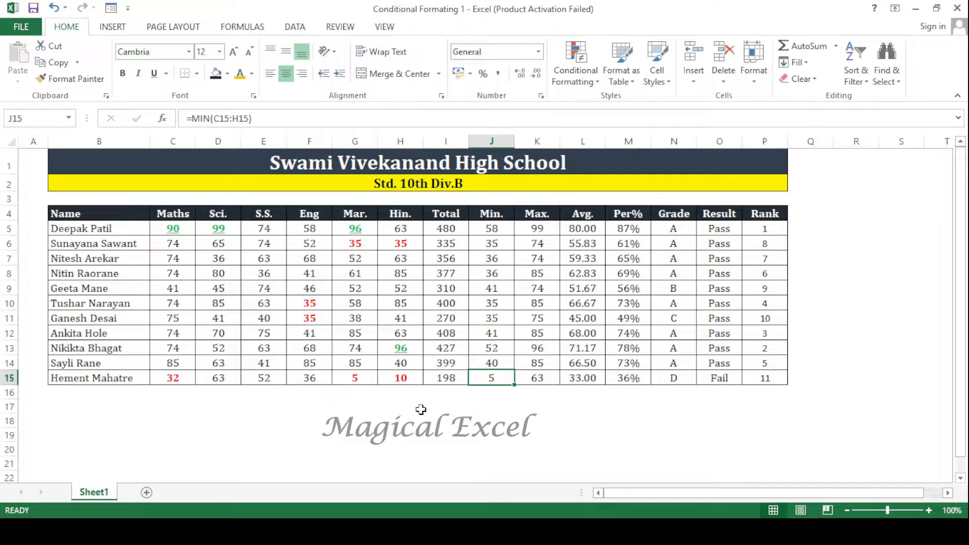
pyautogui.moveTo(173, 228); pyautogui.dragTo(401, 377)
pyautogui.click(576, 75)
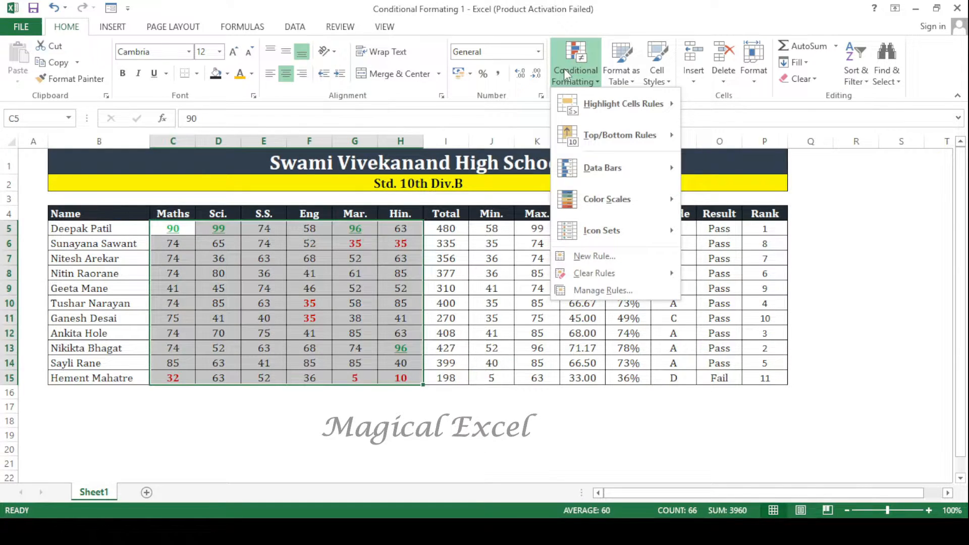
pyautogui.click(623, 290)
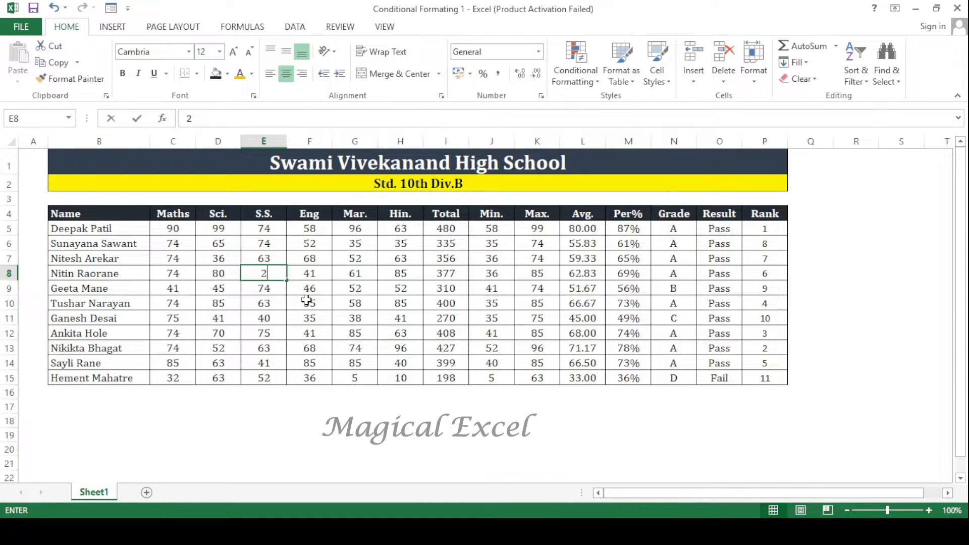
pyautogui.press('Return')
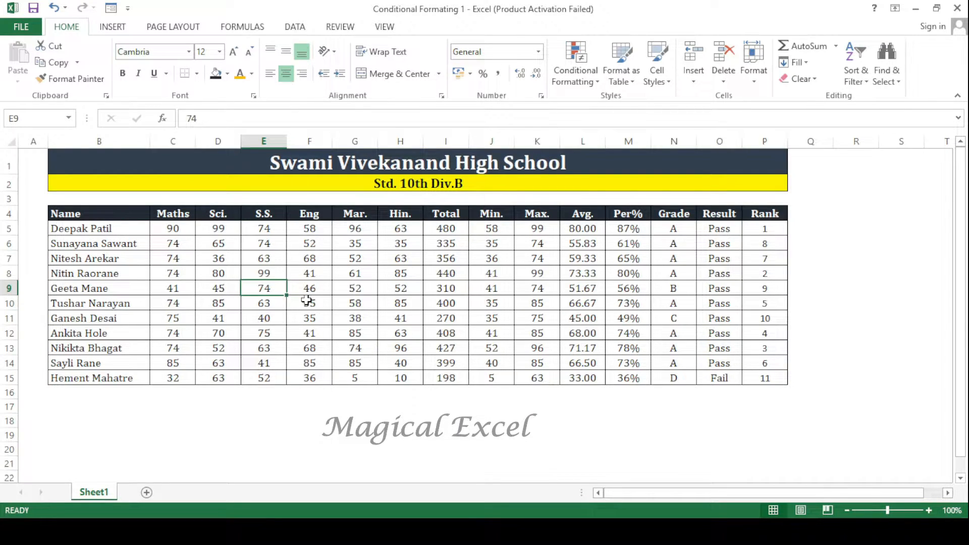
# - Set up a new conditional formatting rule on C5:H15 for cell values equal to 99
pyautogui.moveTo(173, 228); pyautogui.dragTo(408, 375)
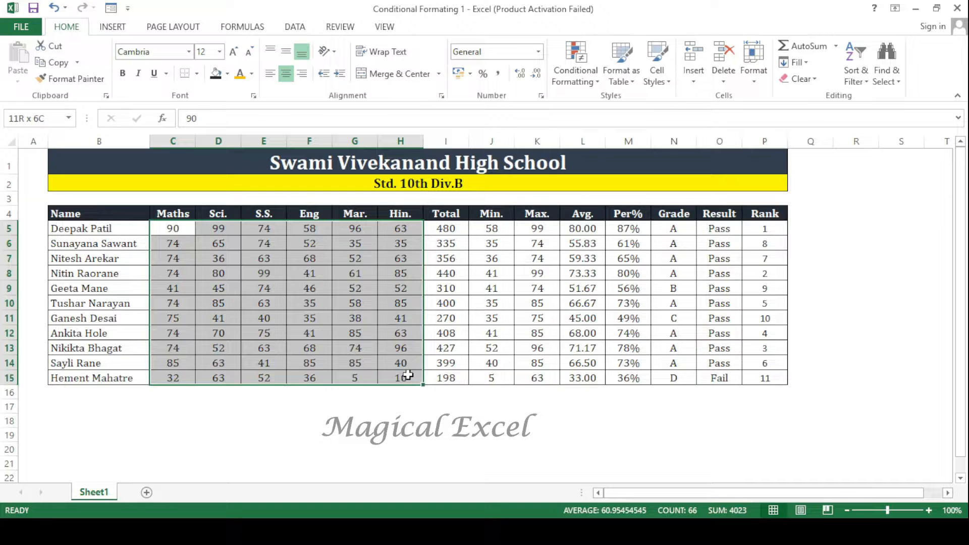
pyautogui.click(575, 76)
pyautogui.moveTo(624, 104)
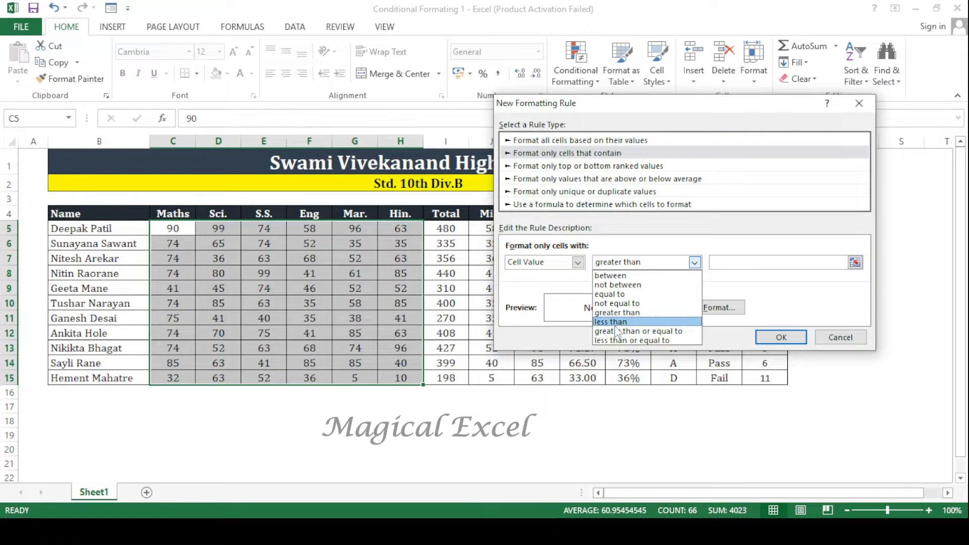
pyautogui.click(616, 295)
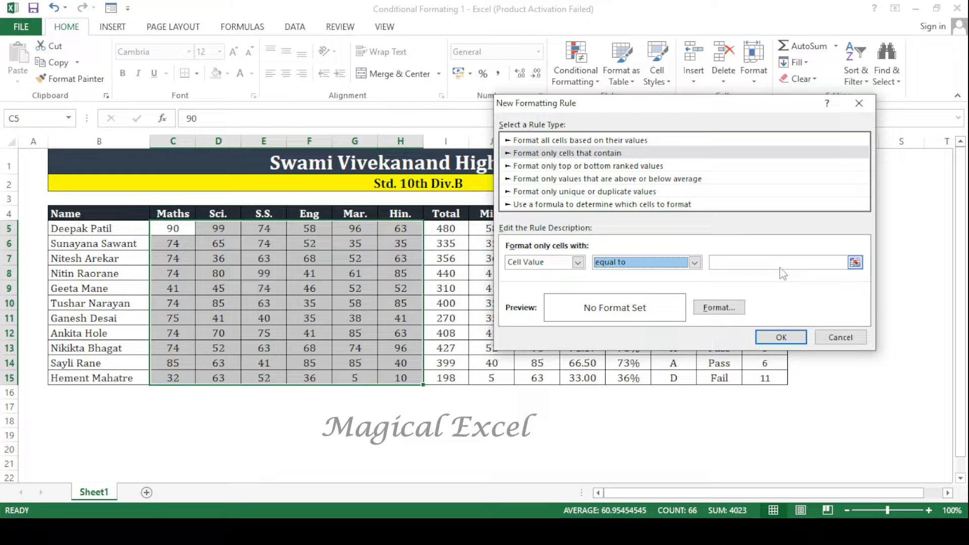
pyautogui.click(783, 264)
pyautogui.write('99')
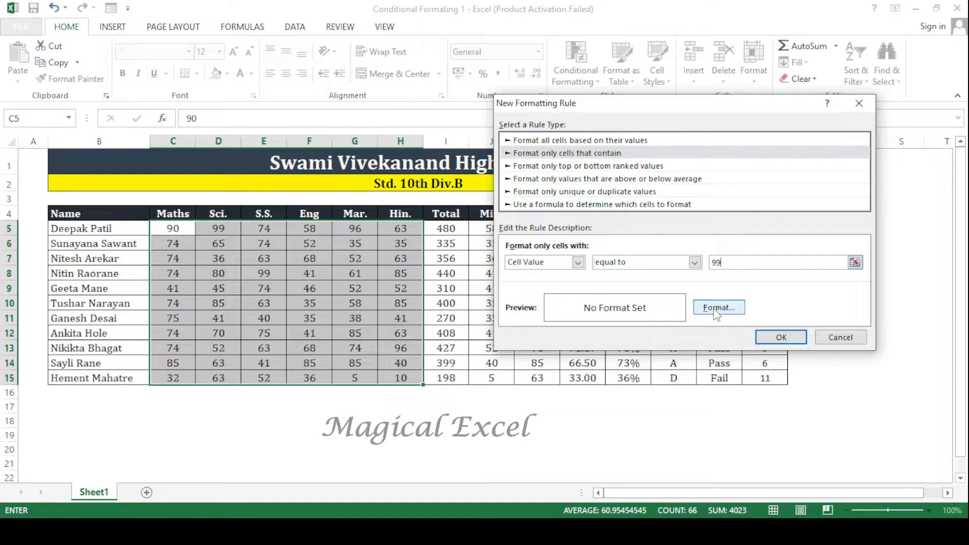
# - Give the equal-to rule a bold font and apply it to the marks
pyautogui.click(717, 308)
pyautogui.click(711, 115)
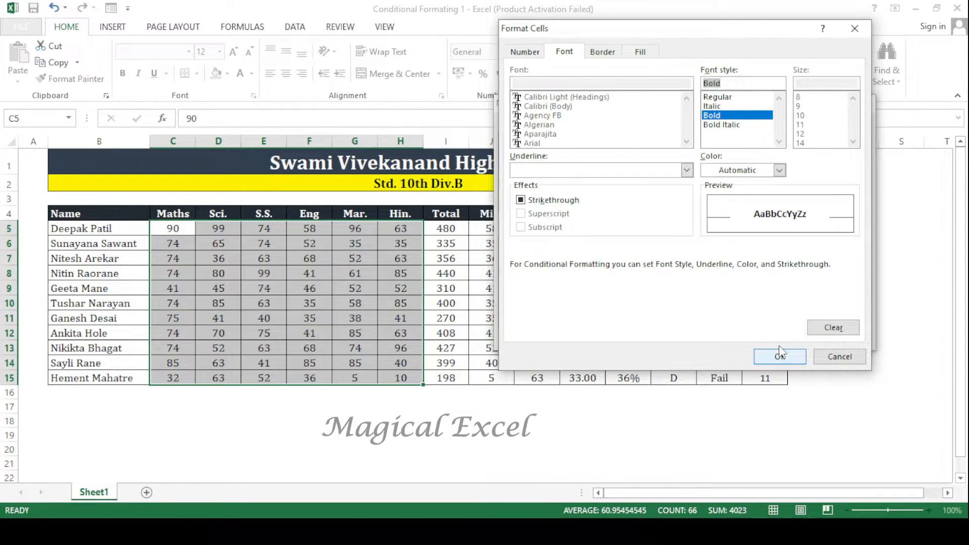
pyautogui.click(780, 354)
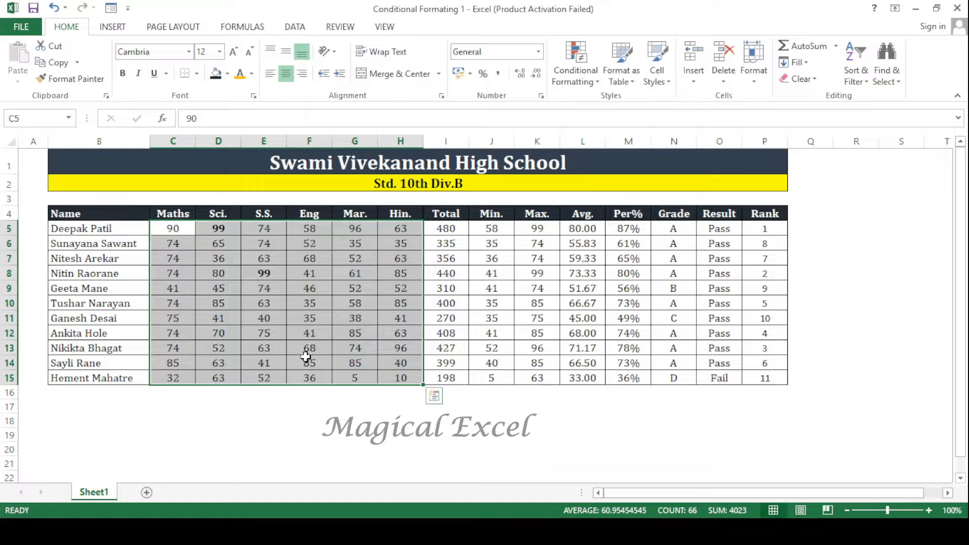
# - Test the equal-to rule by changing the Hin. mark in H13 to 99
pyautogui.click(263, 273)
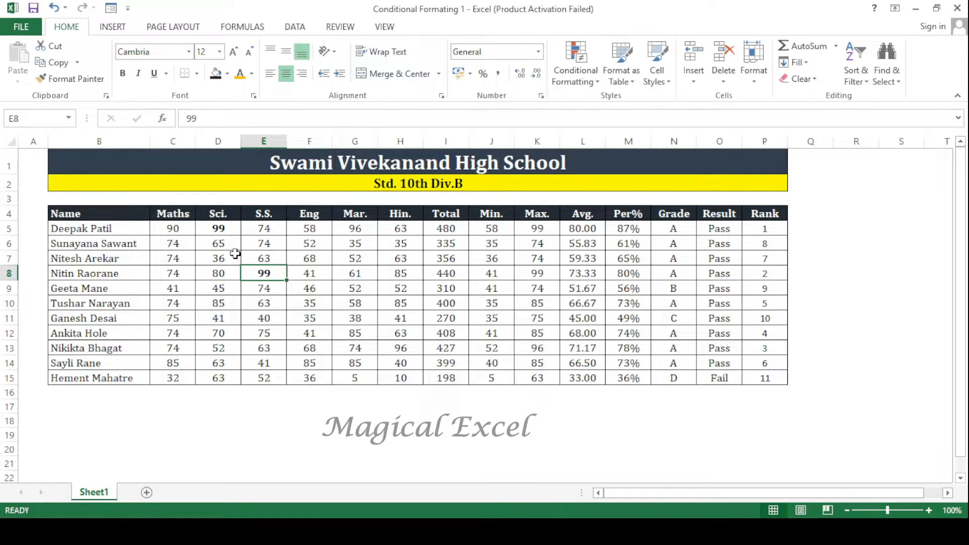
pyautogui.click(400, 347)
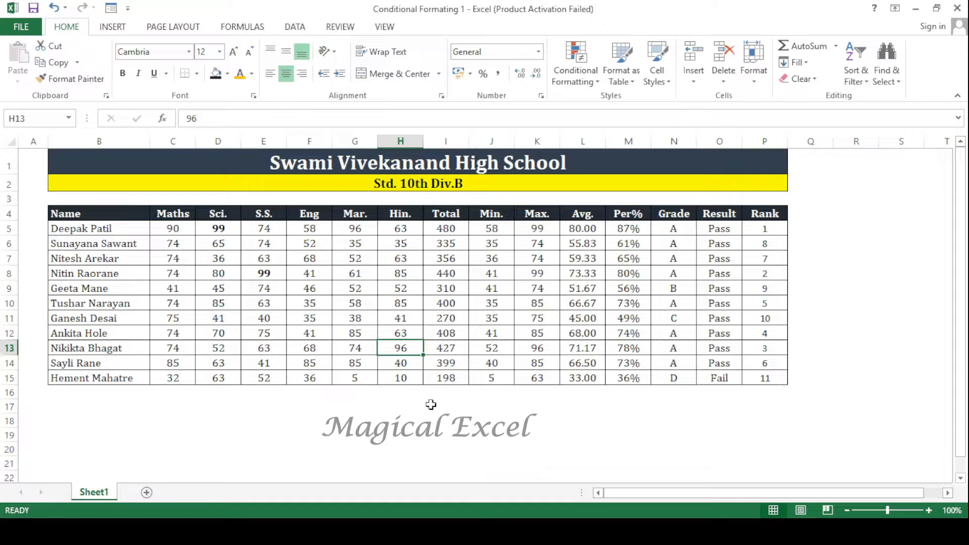
pyautogui.write('99')
pyautogui.press('Return')
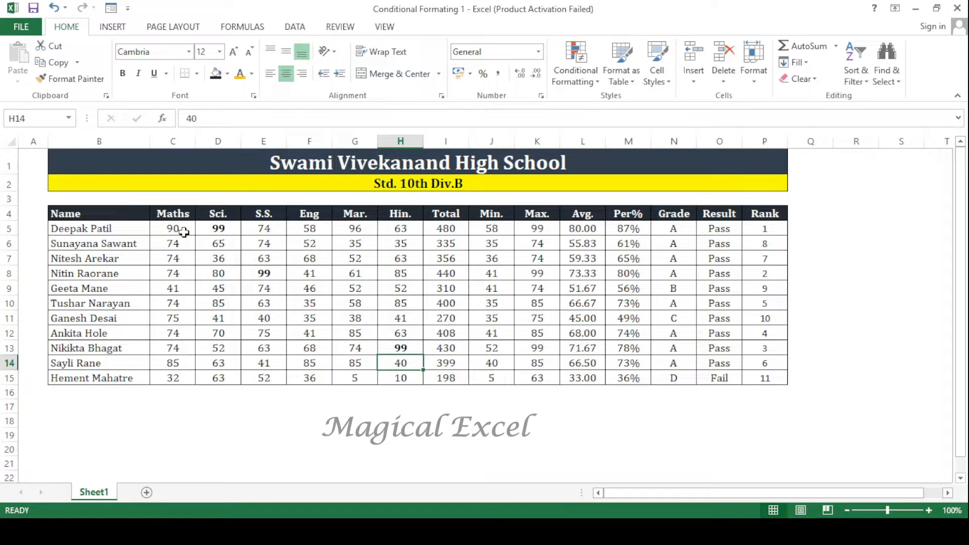
# - Delete the equal-to-99 conditional formatting rule from the marks in C5:H15
pyautogui.moveTo(183, 233); pyautogui.dragTo(401, 378)
pyautogui.click(579, 78)
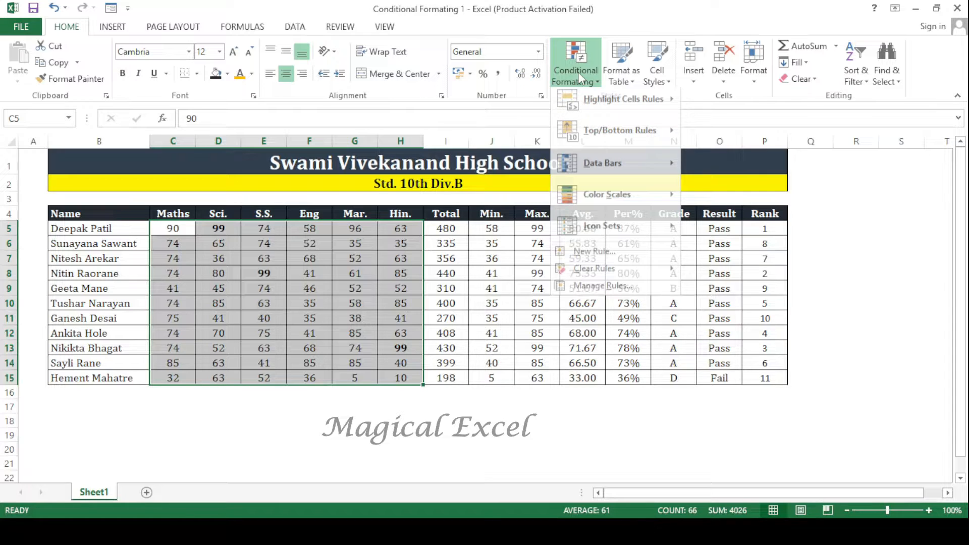
pyautogui.click(596, 285)
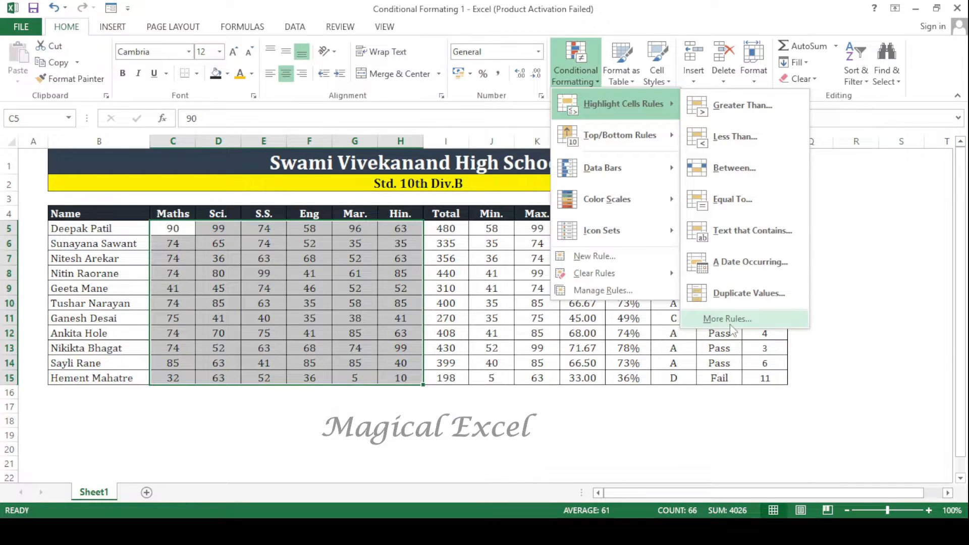
# - Highlight duplicate marks in C5:H15, previewing the yellow, green and red border formats before applying Light Red Fill with Dark Red Text
pyautogui.click(737, 295)
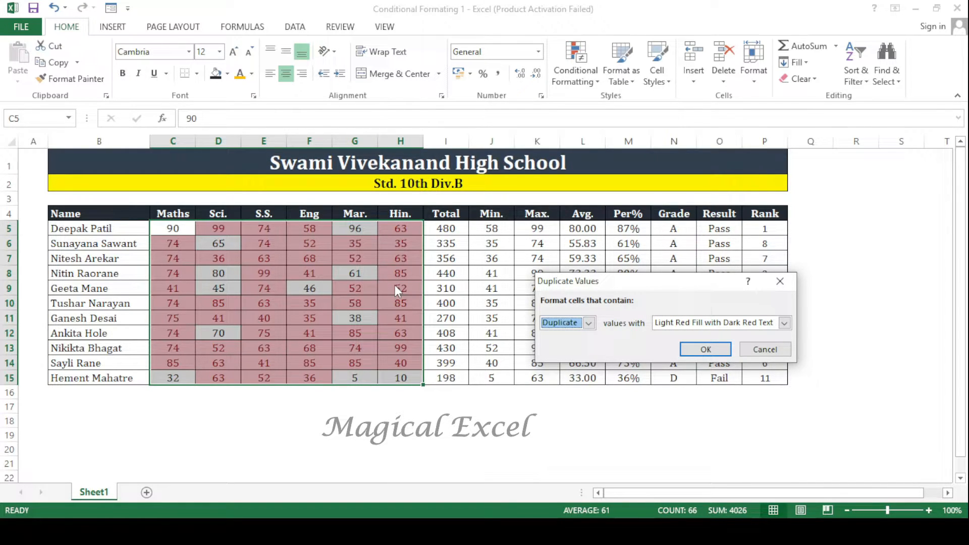
pyautogui.click(689, 322)
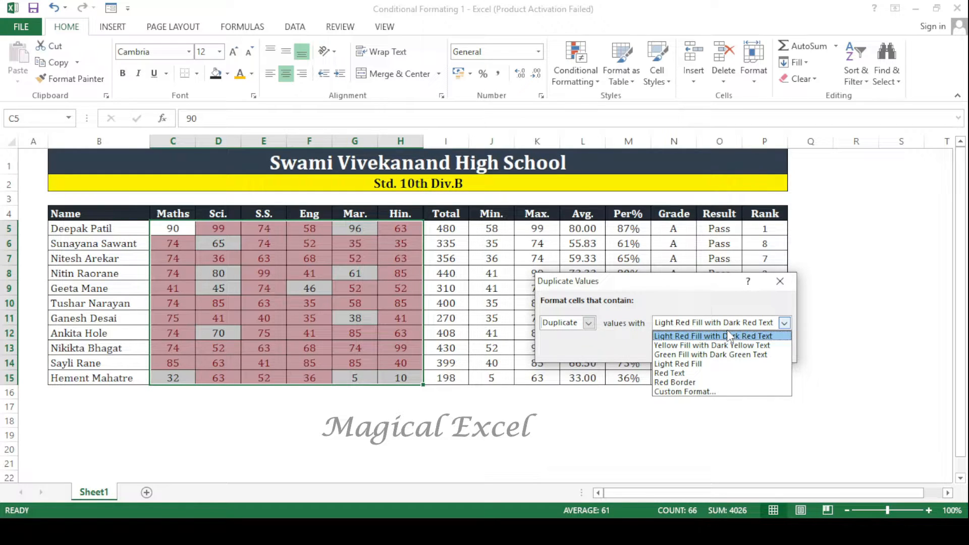
pyautogui.click(759, 345)
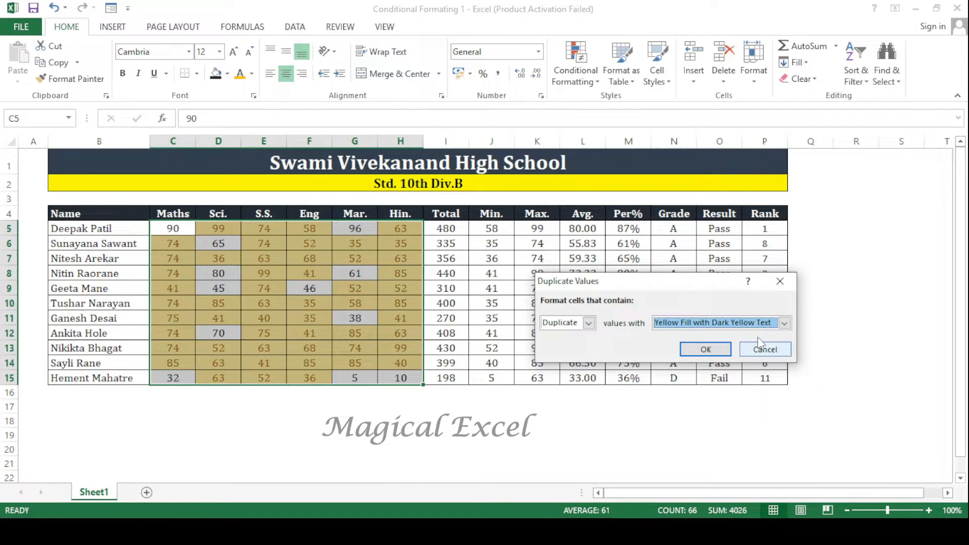
pyautogui.press('Down')
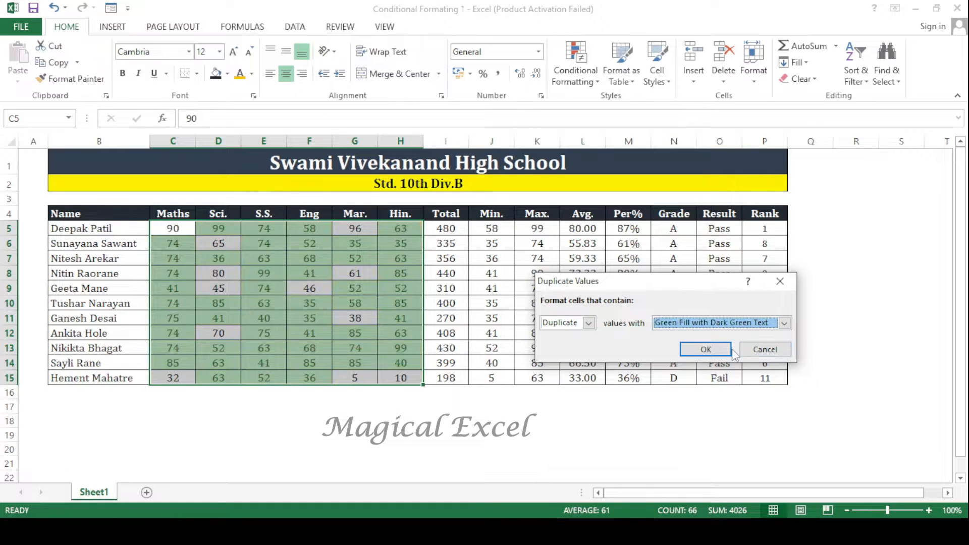
pyautogui.hotkey('alt', 'Down')
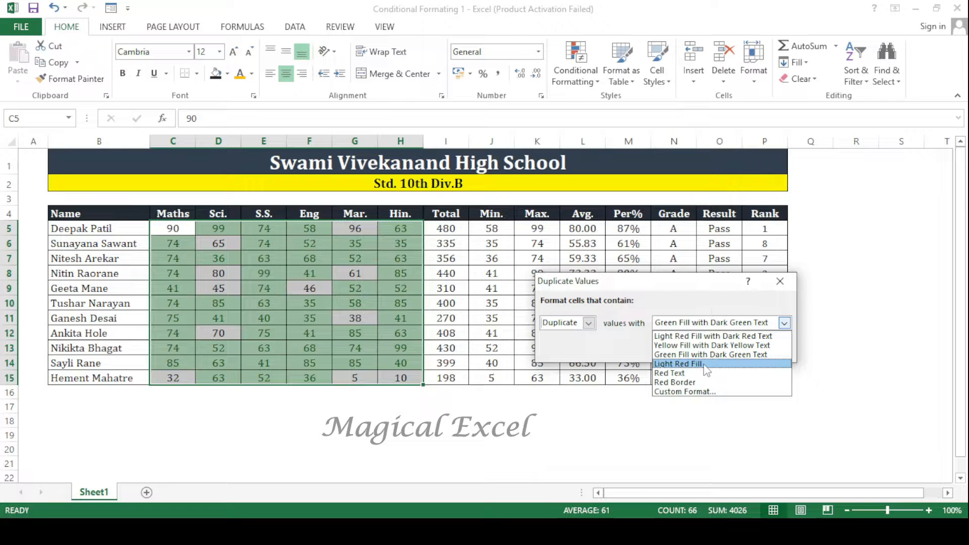
pyautogui.click(695, 383)
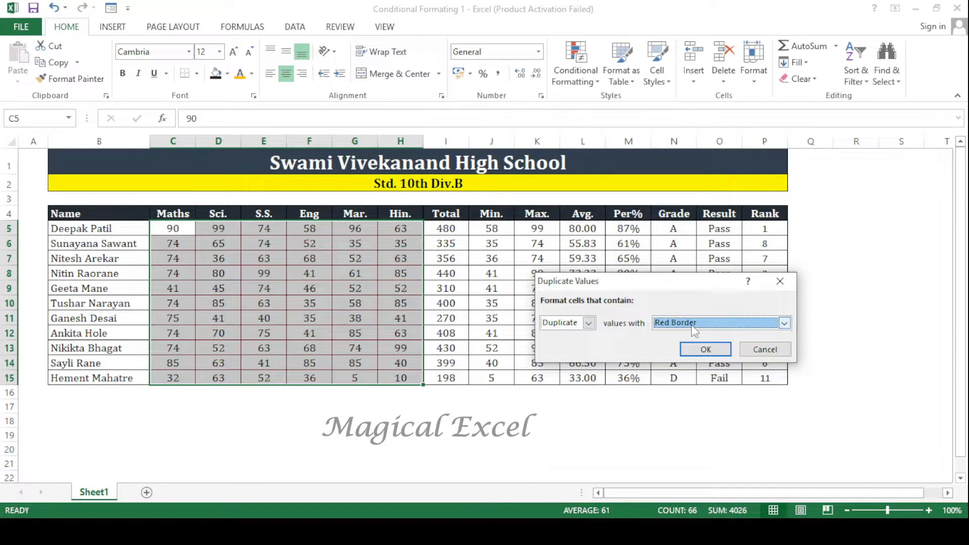
pyautogui.scroll(5, 692, 326)
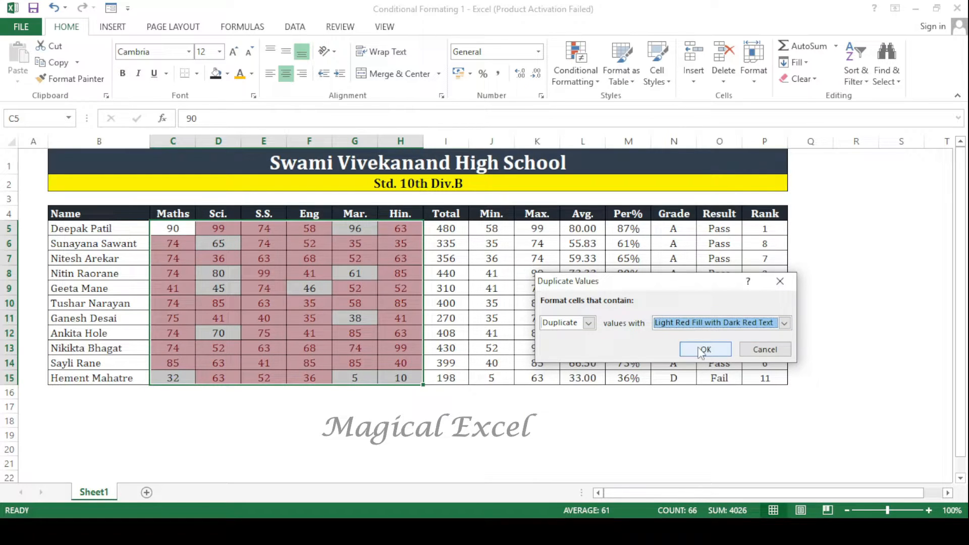
pyautogui.click(704, 350)
# - Check the highlighted duplicates and test the rule by entering 90 as the Mar. mark in G15
pyautogui.click(276, 230)
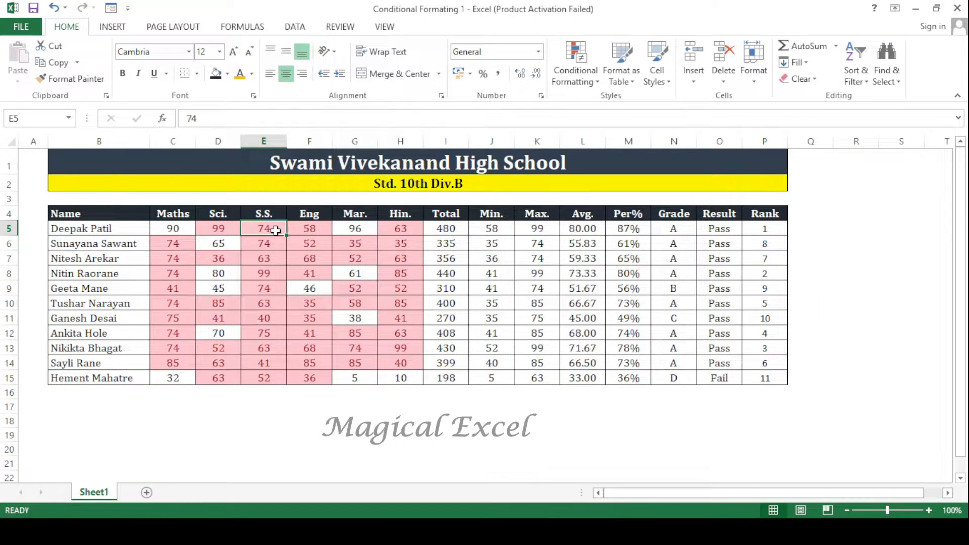
pyautogui.moveTo(275, 231); pyautogui.dragTo(276, 241)
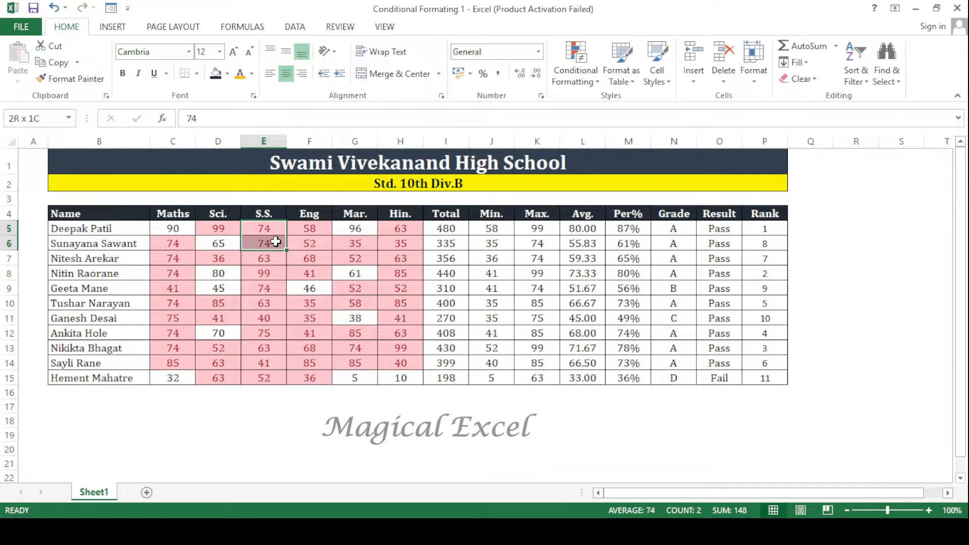
pyautogui.click(173, 229)
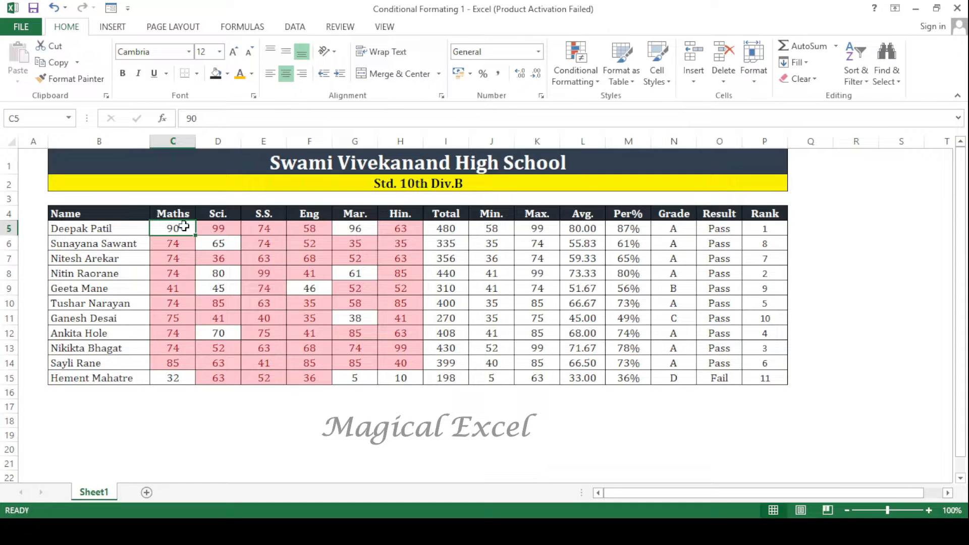
pyautogui.click(362, 379)
pyautogui.write('90')
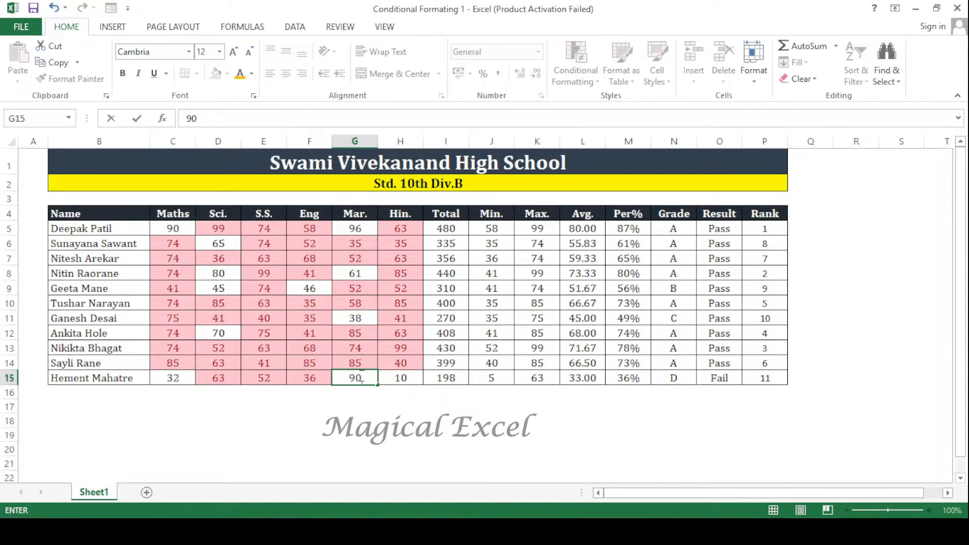
pyautogui.press('Return')
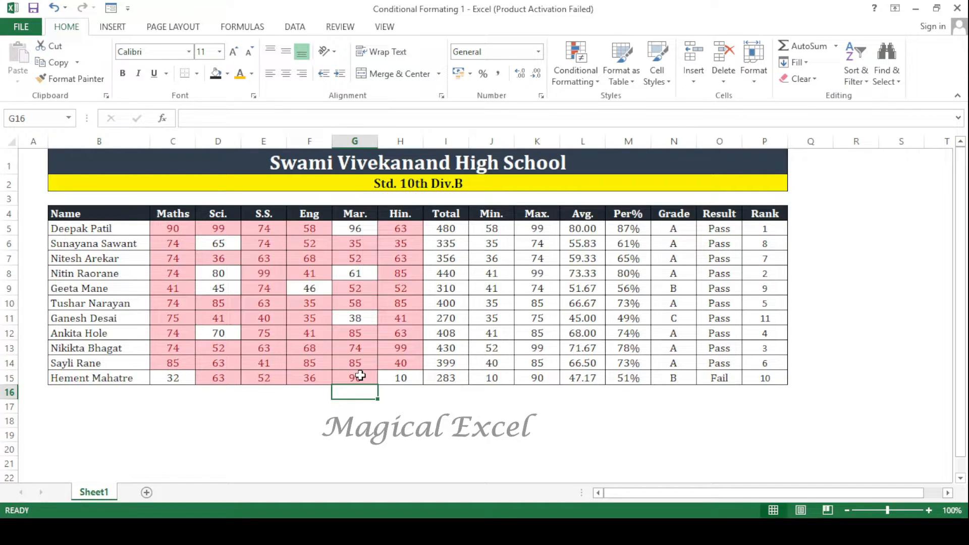
pyautogui.click(361, 376)
# - Clear the conditional formatting rules from the marks in C5:H15
pyautogui.moveTo(173, 228); pyautogui.dragTo(257, 279)
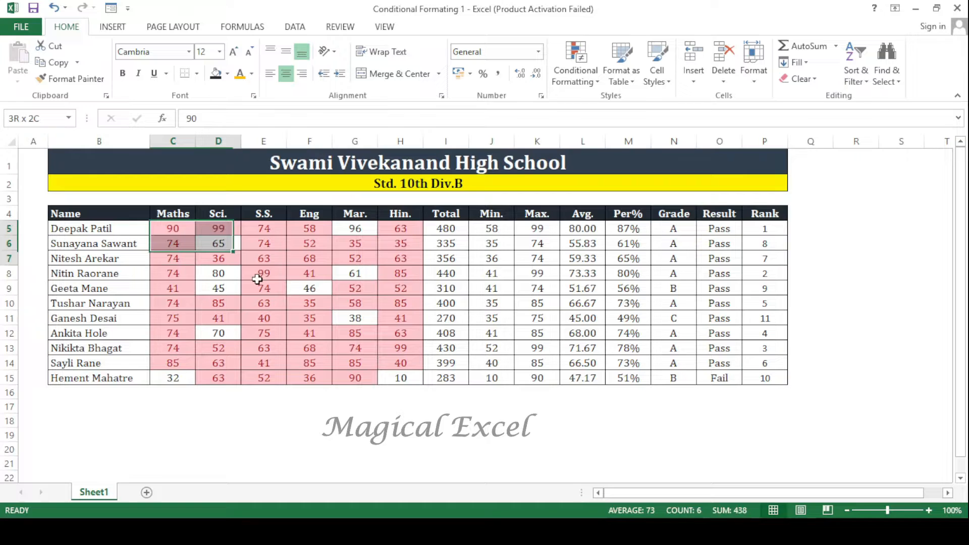
pyautogui.moveTo(257, 279); pyautogui.dragTo(401, 378)
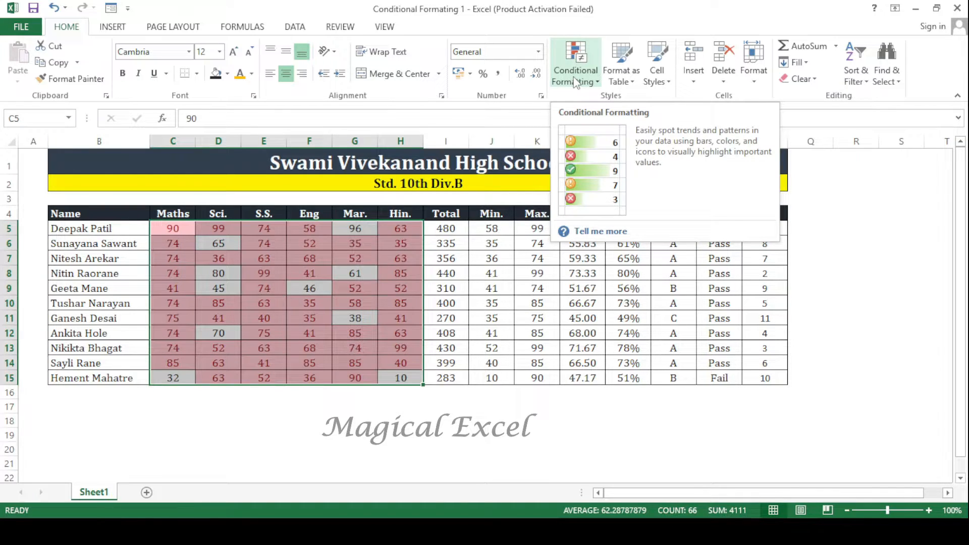
pyautogui.click(575, 83)
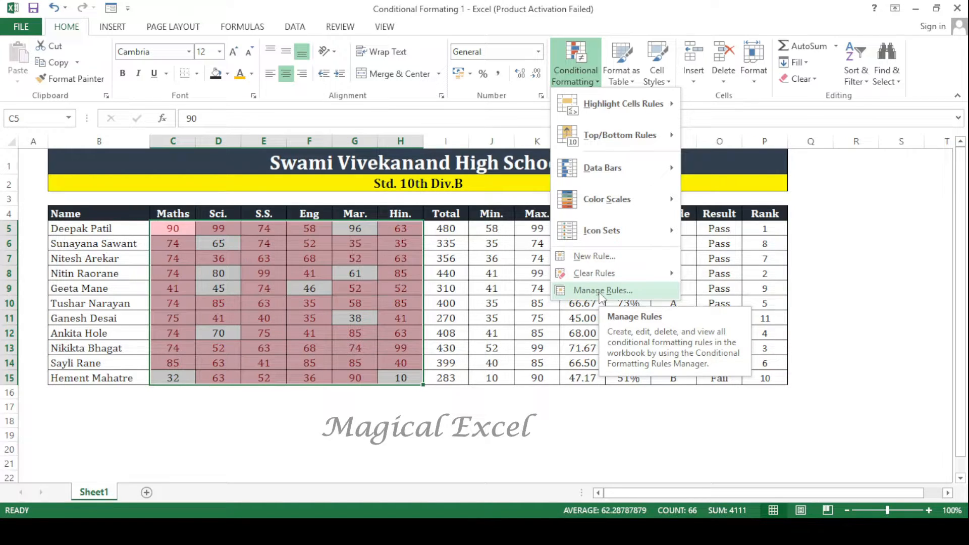
pyautogui.moveTo(608, 277)
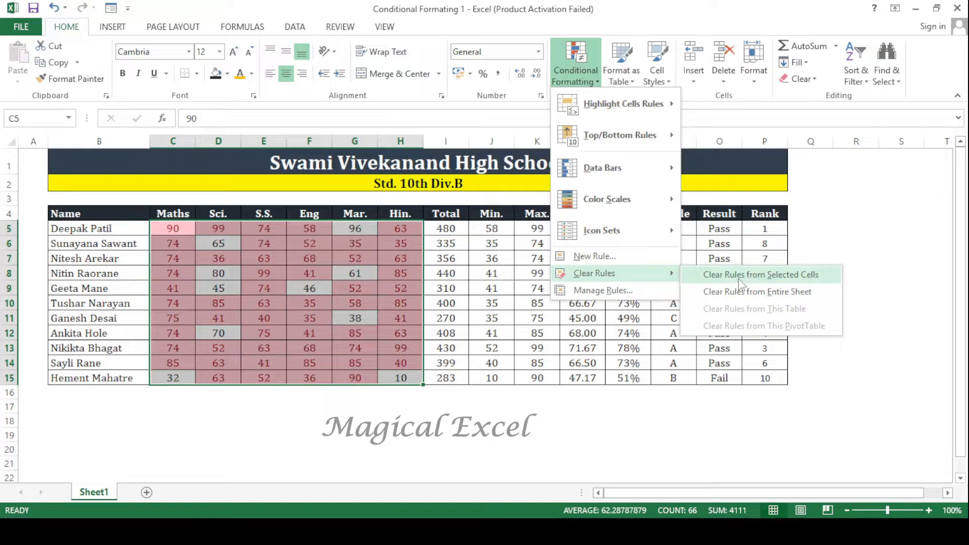
pyautogui.click(802, 278)
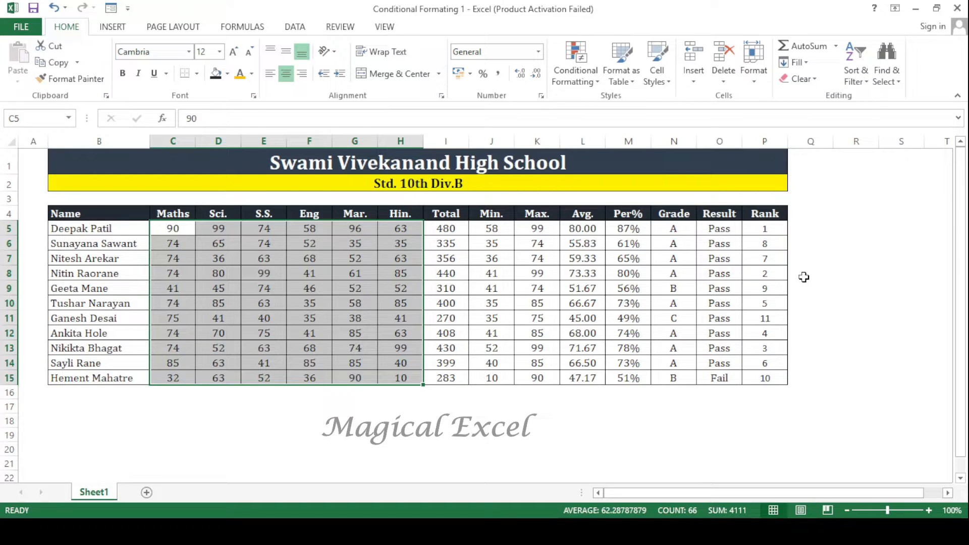
# - Set up a new formatting rule for the marks in C5:H15 with cell values between 80 and 90
pyautogui.click(575, 79)
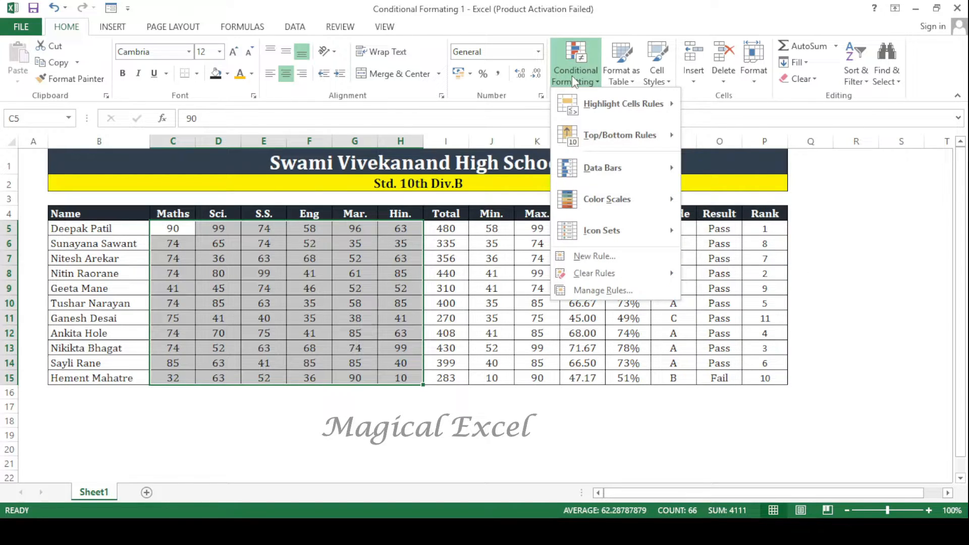
pyautogui.click(594, 256)
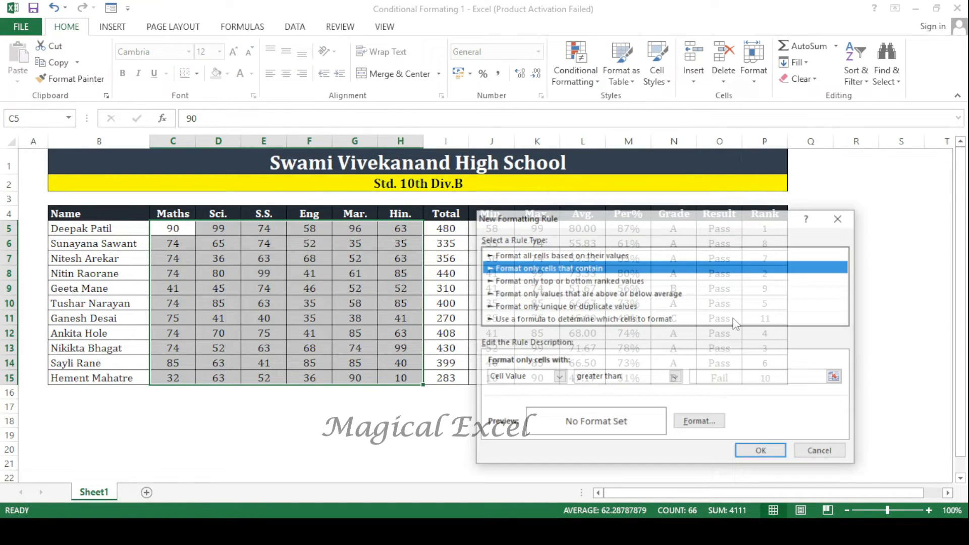
pyautogui.click(675, 377)
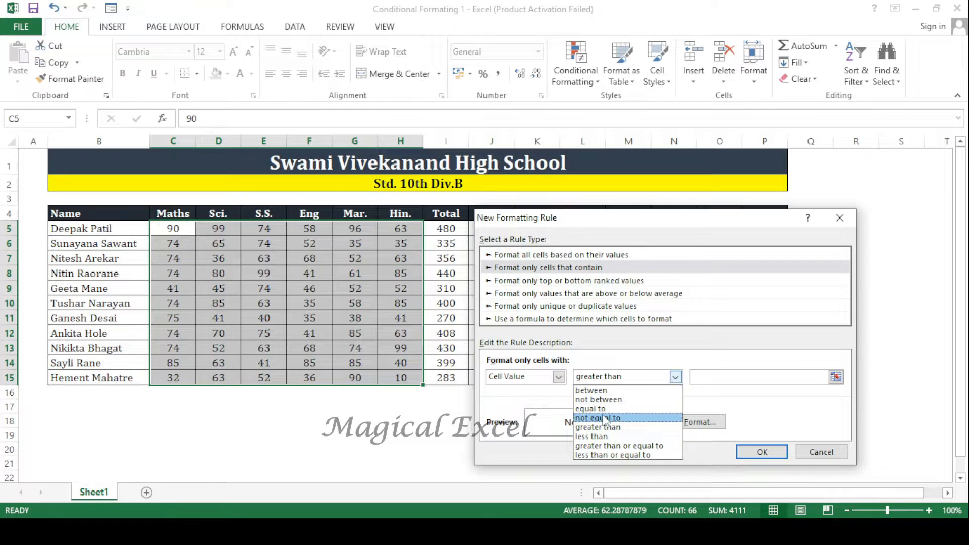
pyautogui.click(595, 390)
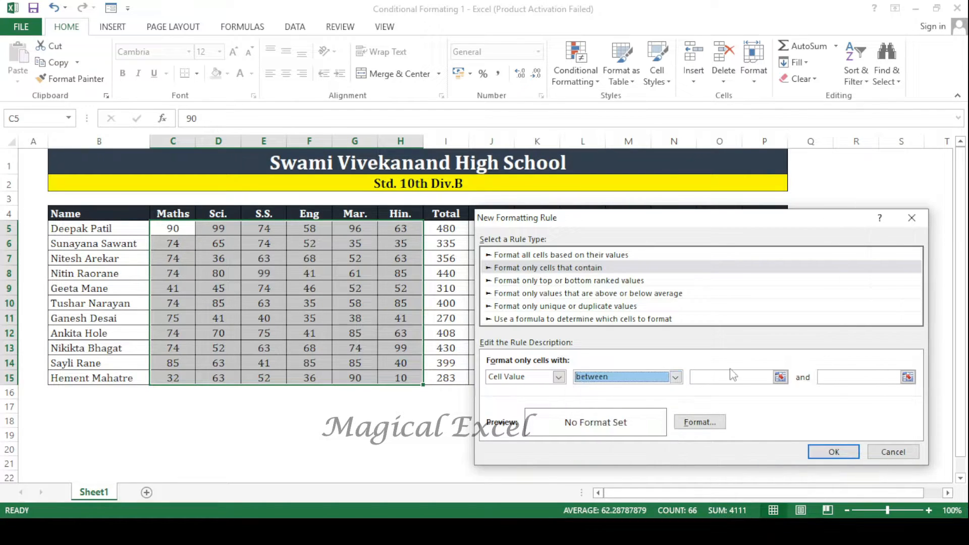
pyautogui.click(731, 378)
pyautogui.write('80')
pyautogui.press('Tab')
pyautogui.write('90')
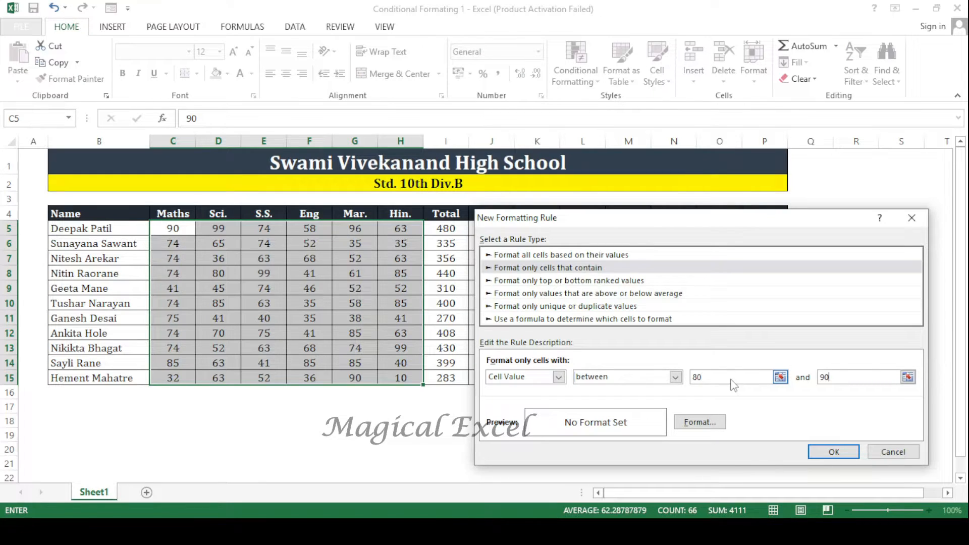
# - Format the matching marks with bold text and a light gold fill, and apply the between rule
pyautogui.click(698, 421)
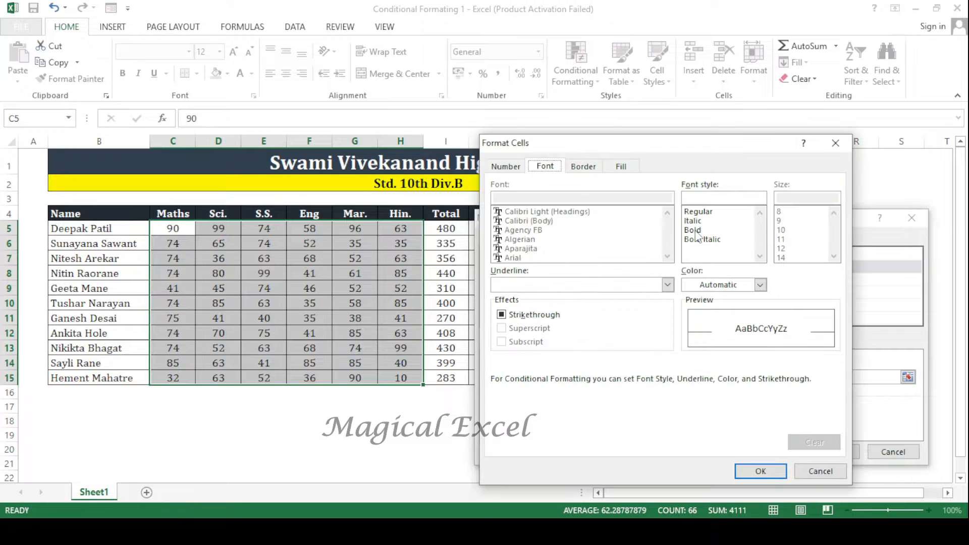
pyautogui.click(694, 230)
pyautogui.click(718, 283)
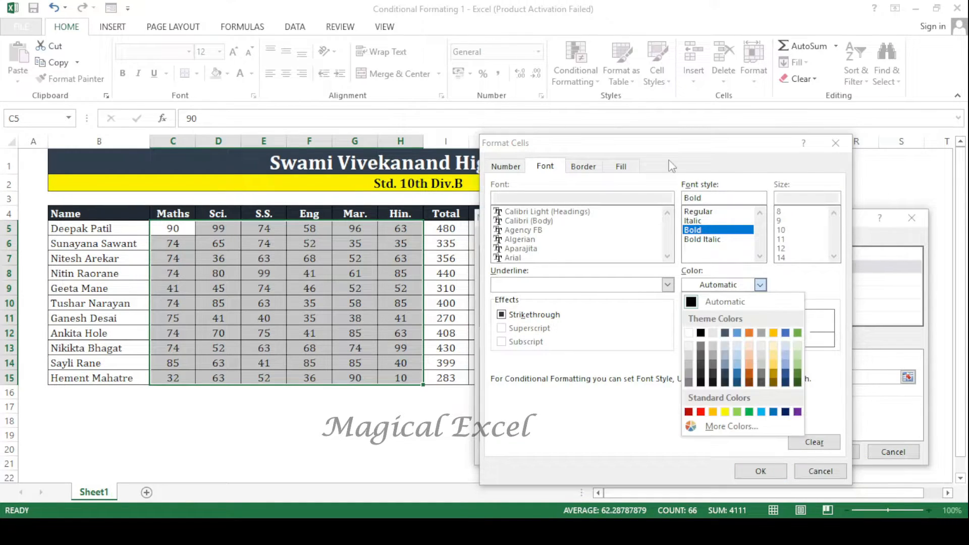
pyautogui.click(621, 167)
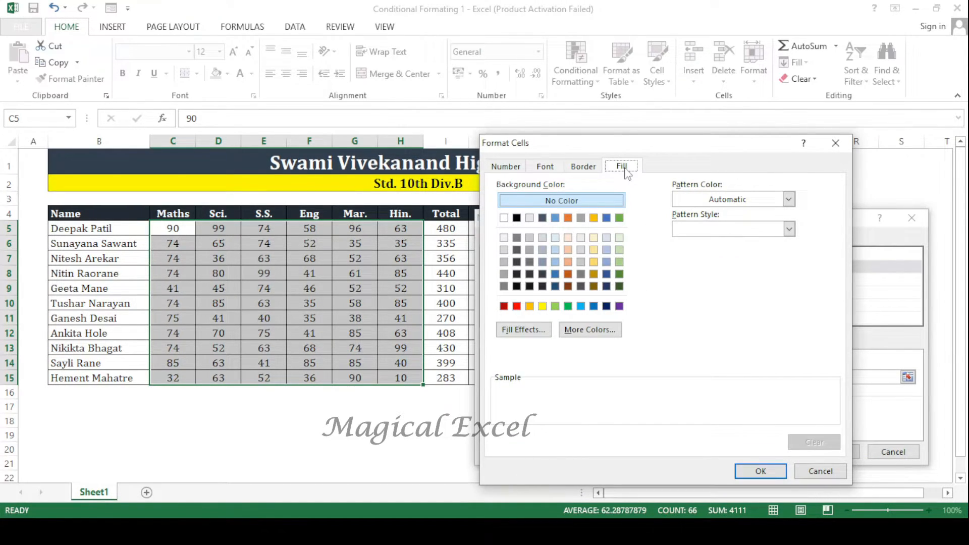
pyautogui.doubleClick(593, 250)
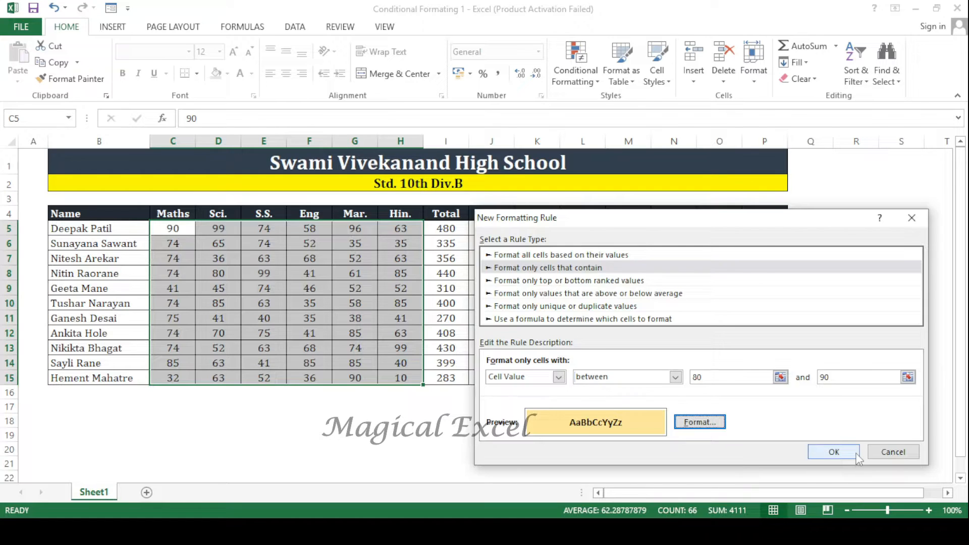
pyautogui.click(834, 451)
pyautogui.click(263, 318)
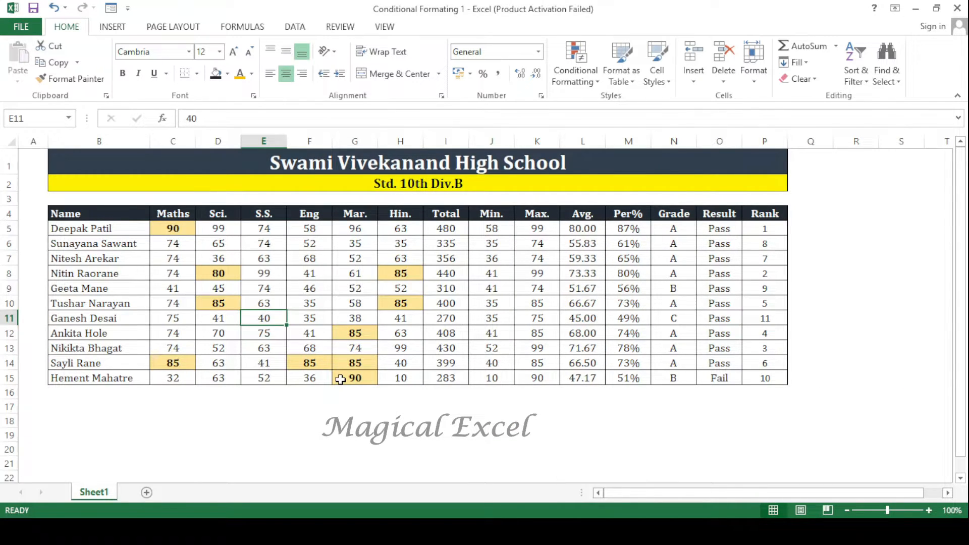
# - Delete the between-80-and-90 conditional formatting rule from the marks in C5:H15
pyautogui.moveTo(173, 228); pyautogui.dragTo(401, 378)
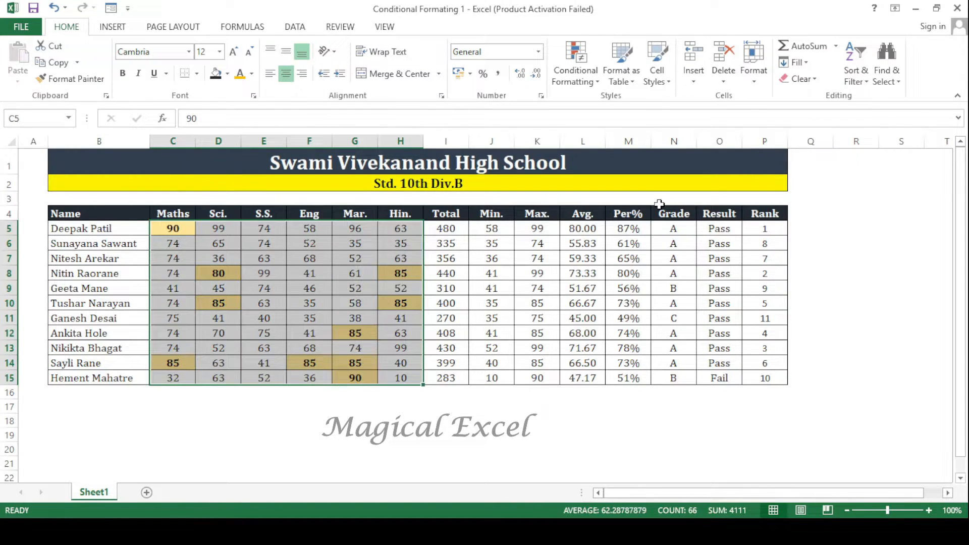
pyautogui.click(575, 76)
pyautogui.click(601, 291)
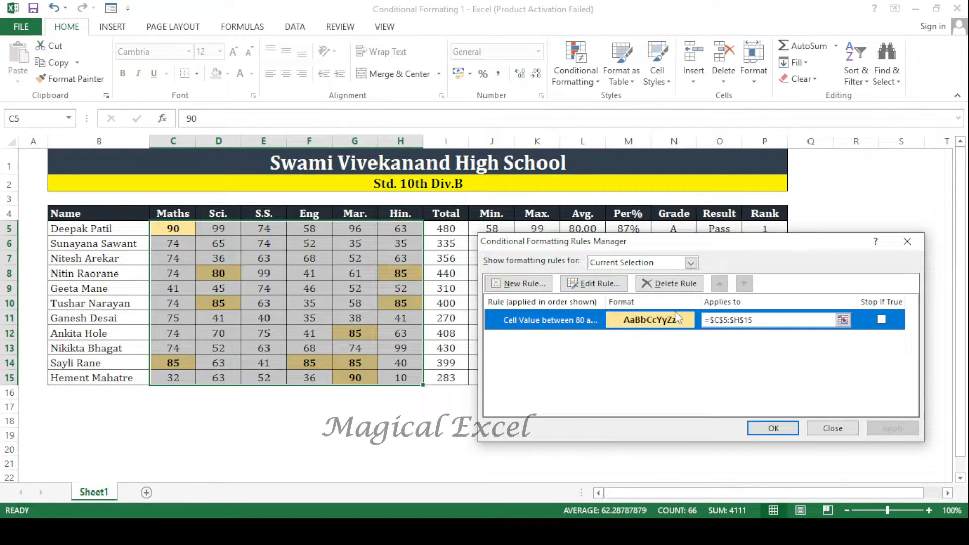
pyautogui.press('Delete')
pyautogui.click(890, 428)
pyautogui.click(791, 426)
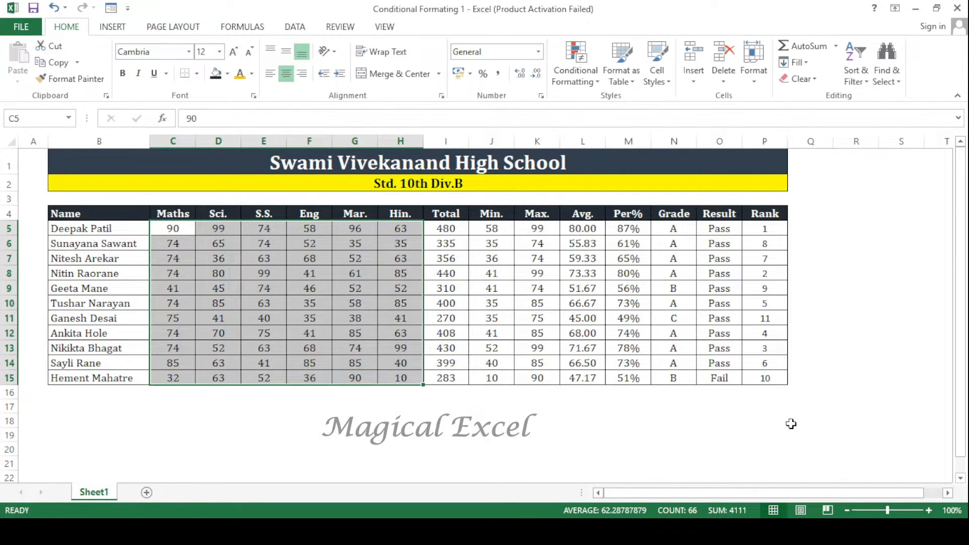
pyautogui.click(575, 65)
pyautogui.moveTo(584, 110)
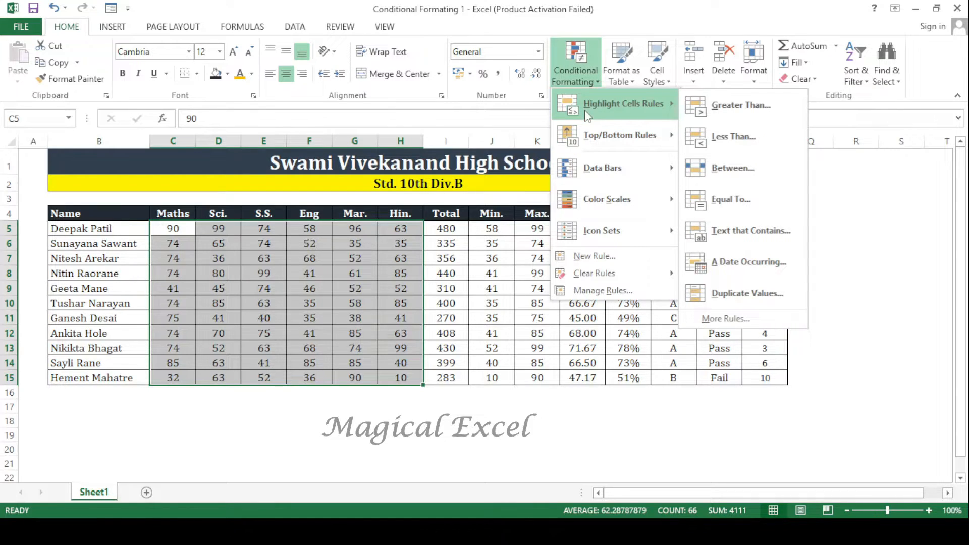
pyautogui.click(743, 313)
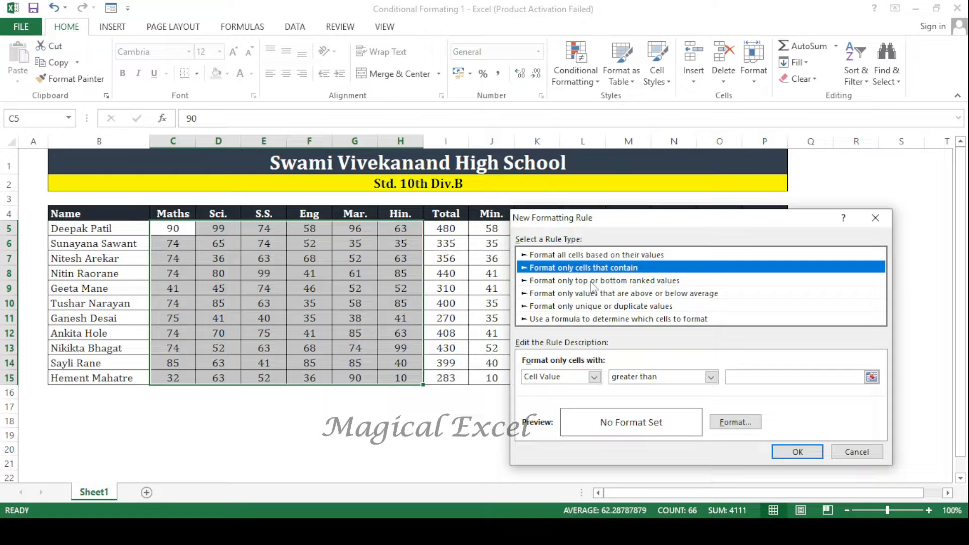
pyautogui.click(711, 377)
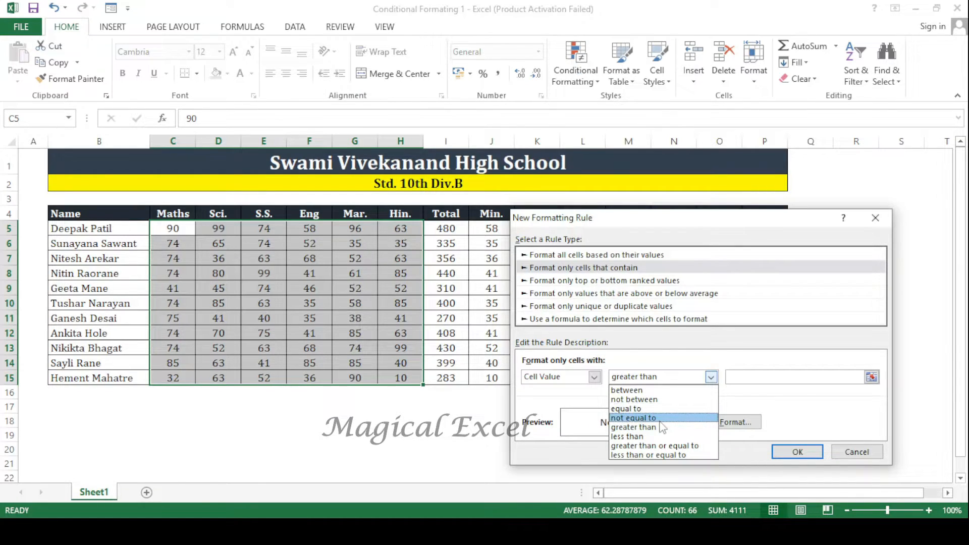
pyautogui.click(834, 435)
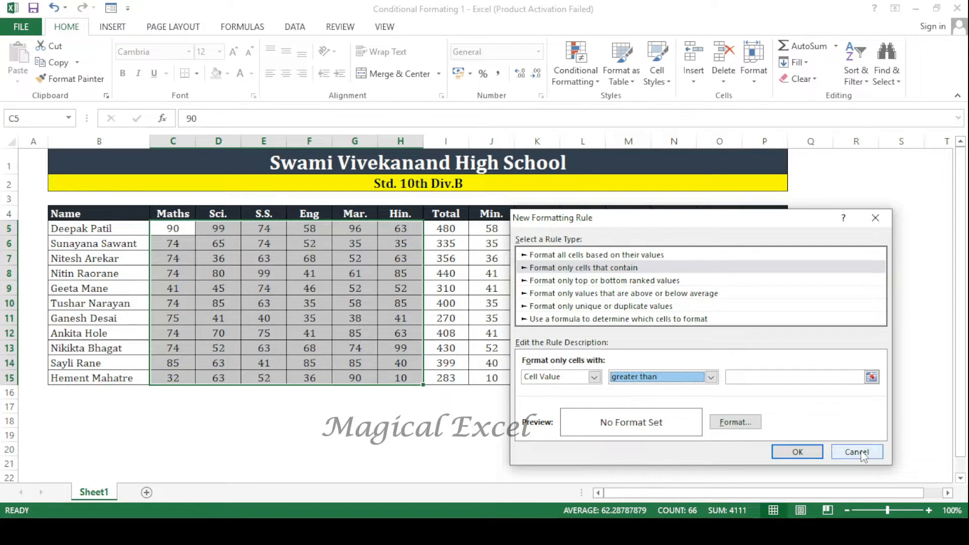
pyautogui.click(862, 453)
pyautogui.click(576, 71)
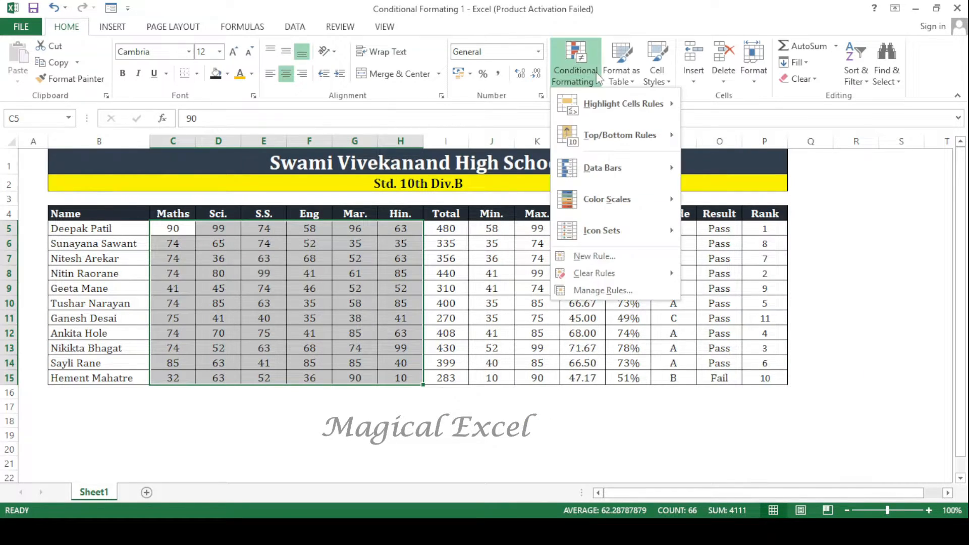
pyautogui.moveTo(608, 175)
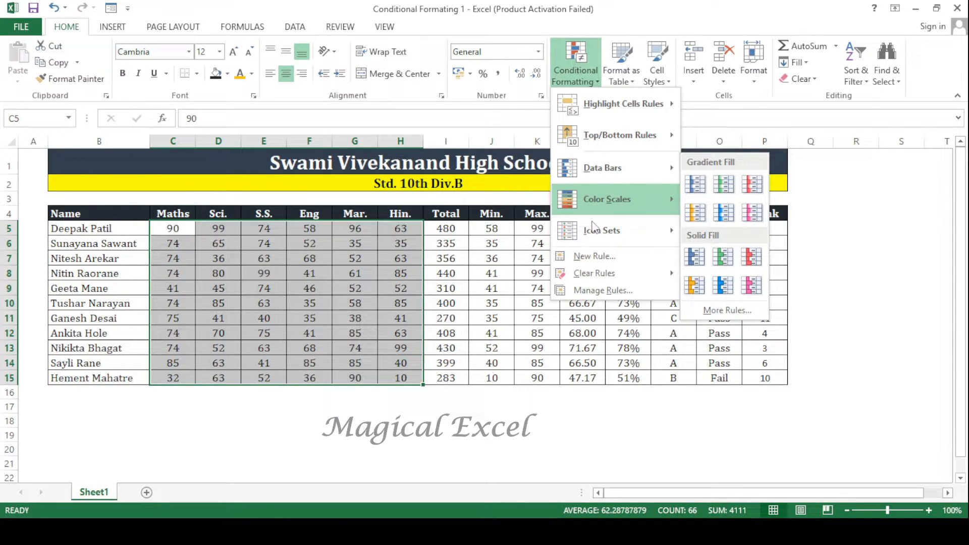
pyautogui.click(607, 341)
pyautogui.moveTo(173, 228); pyautogui.dragTo(399, 380)
pyautogui.click(447, 231)
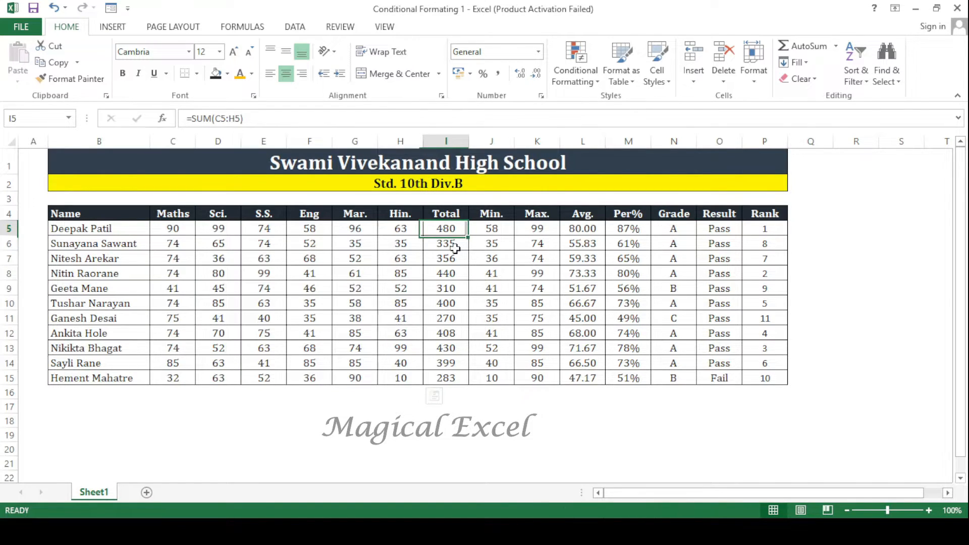
pyautogui.hotkey('ctrl', 'shift', 'Down')
pyautogui.moveTo(629, 230); pyautogui.dragTo(629, 377)
# - Apply pink gradient-fill data bars to the totals in I5:I15 and widen the Total column to about double
pyautogui.click(437, 227)
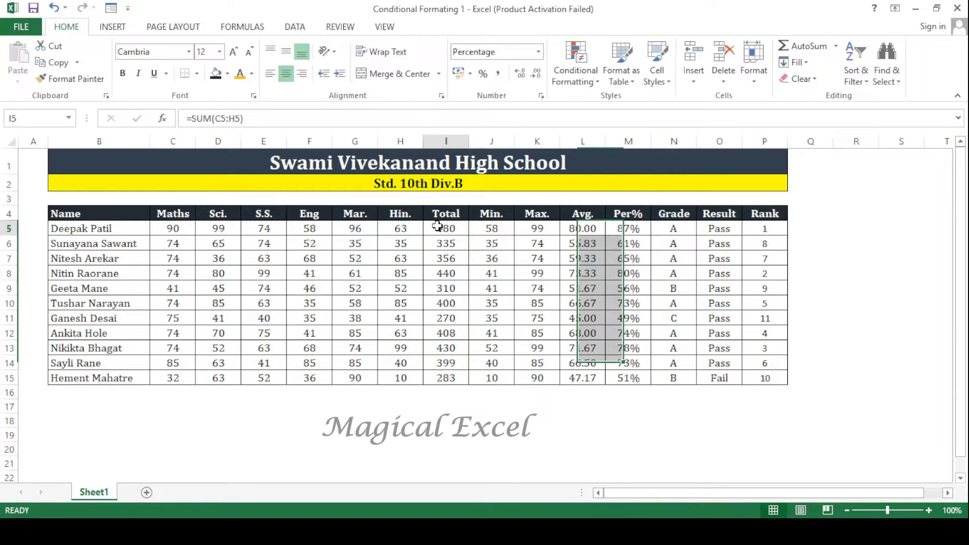
pyautogui.hotkey('ctrl', 'shift', 'Down')
pyautogui.click(576, 84)
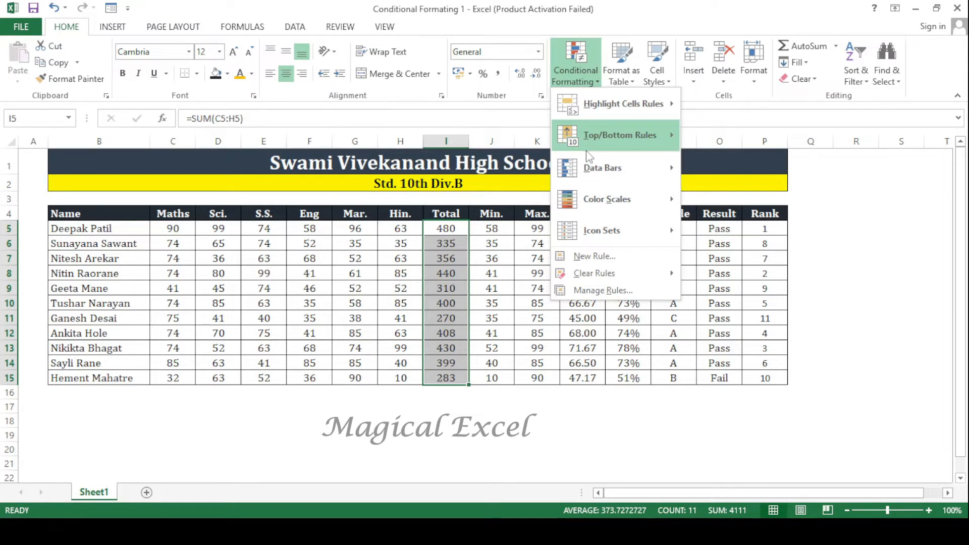
pyautogui.moveTo(595, 167)
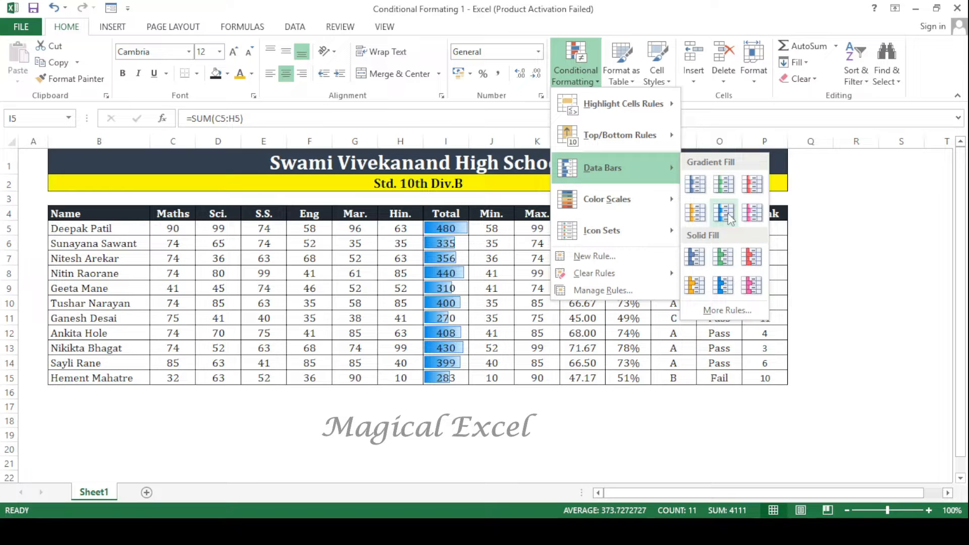
pyautogui.click(757, 218)
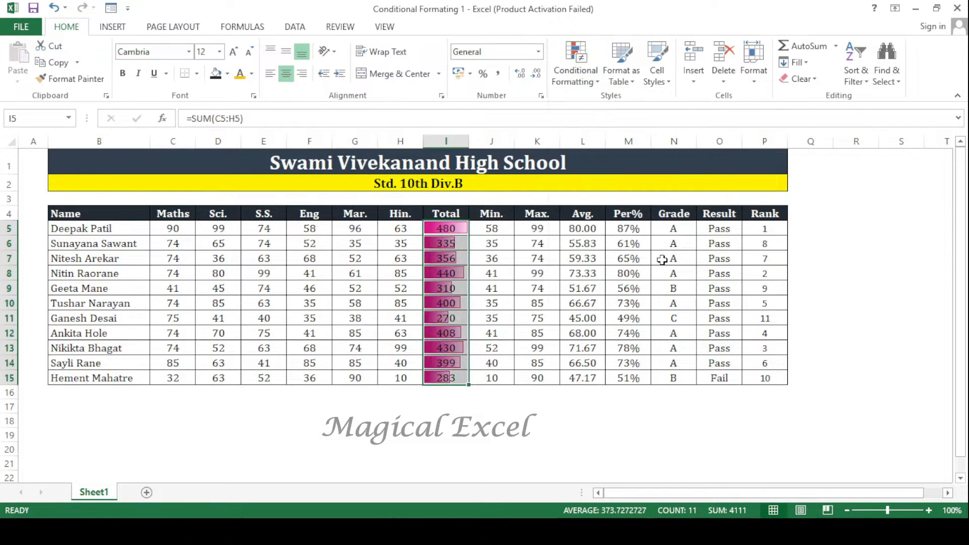
pyautogui.moveTo(470, 143); pyautogui.dragTo(520, 151)
pyautogui.click(459, 392)
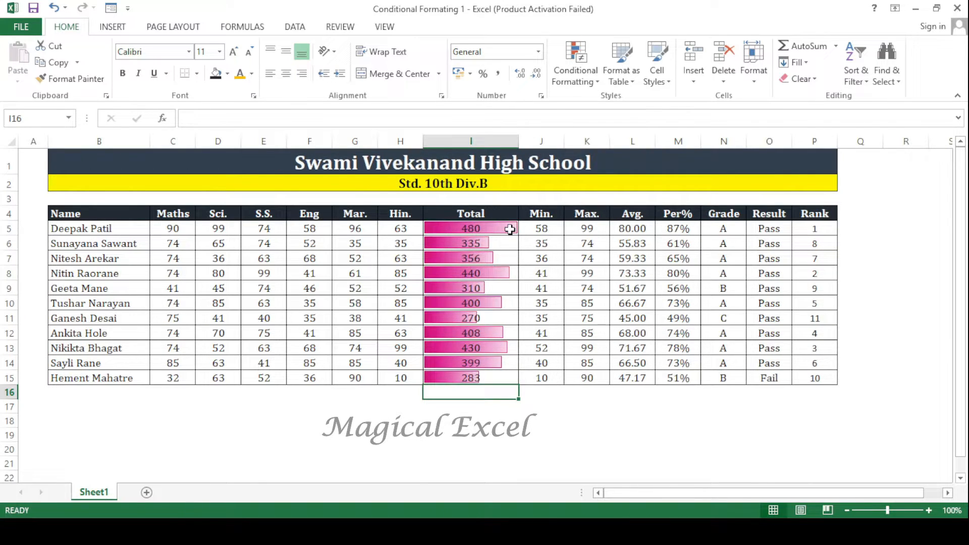
# - Test the data bars by changing the Mar. mark in G15 to 12
pyautogui.click(487, 376)
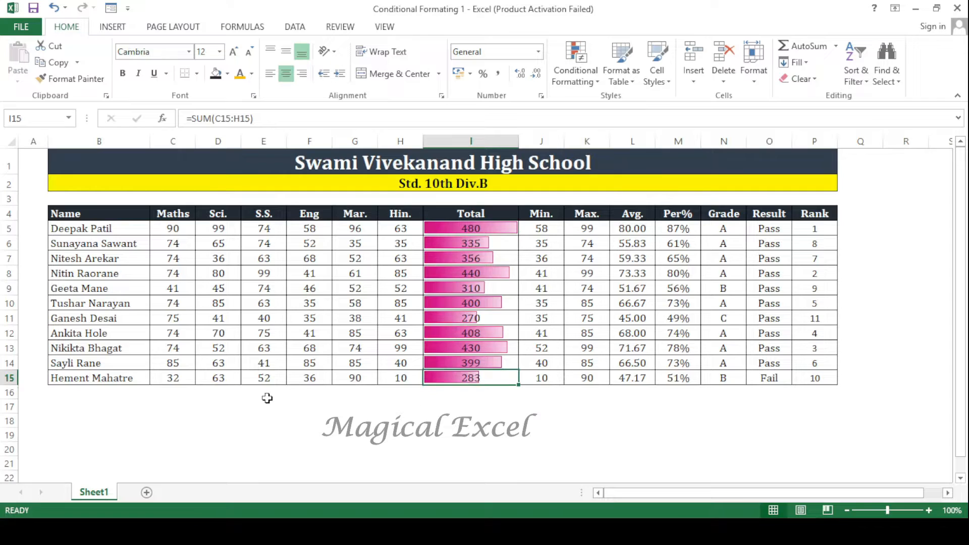
pyautogui.click(356, 379)
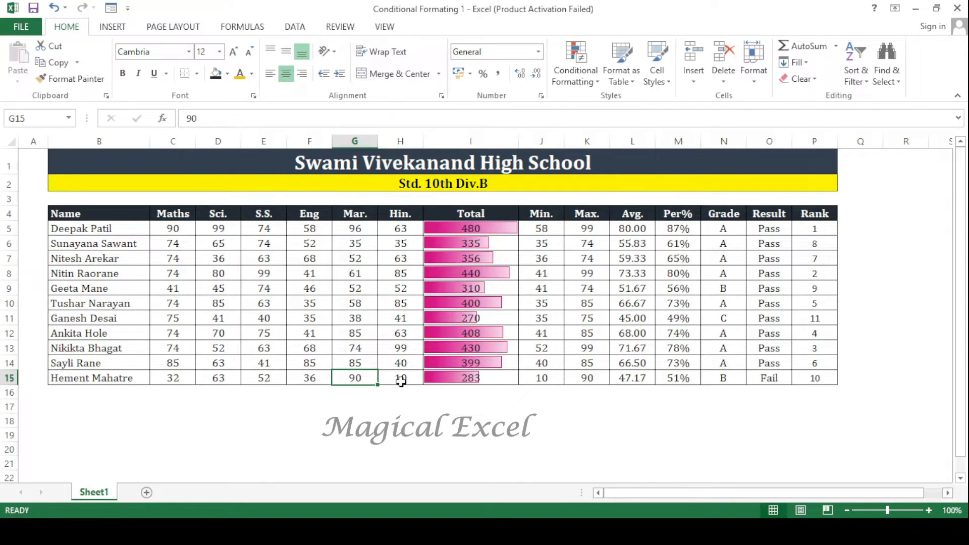
pyautogui.write('12')
pyautogui.press('Return')
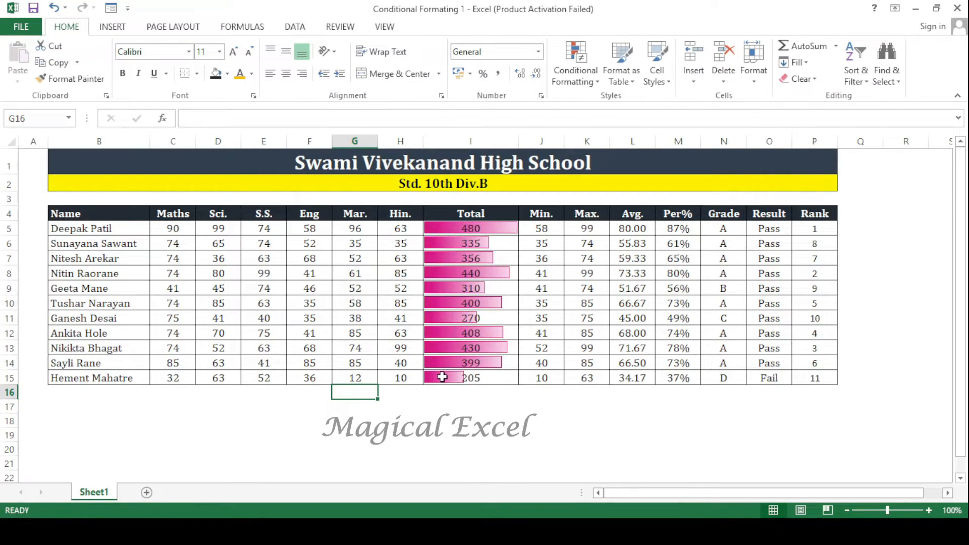
# - Test the data bars by changing the row 11 marks in C11:H11 to 95, 95, 98, 99, 100 and 90
pyautogui.click(447, 320)
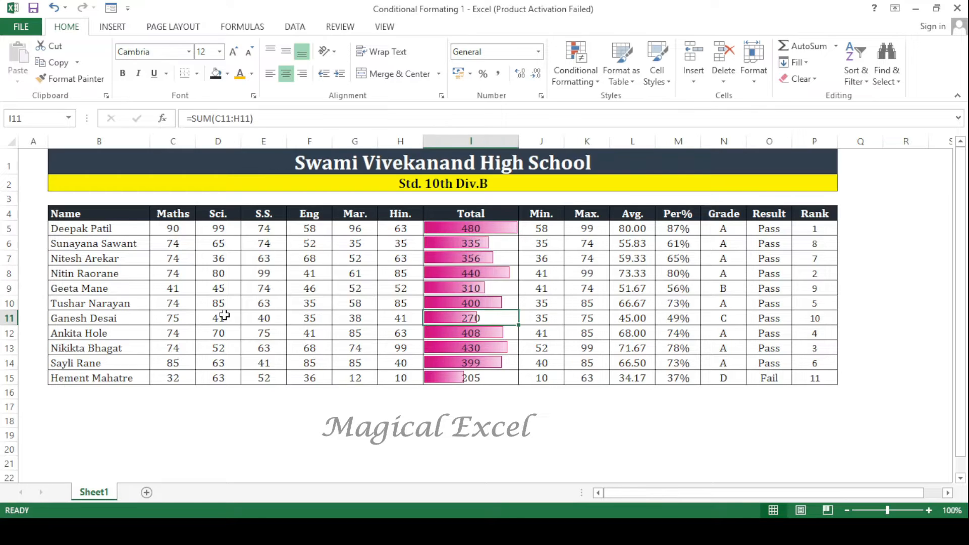
pyautogui.click(168, 320)
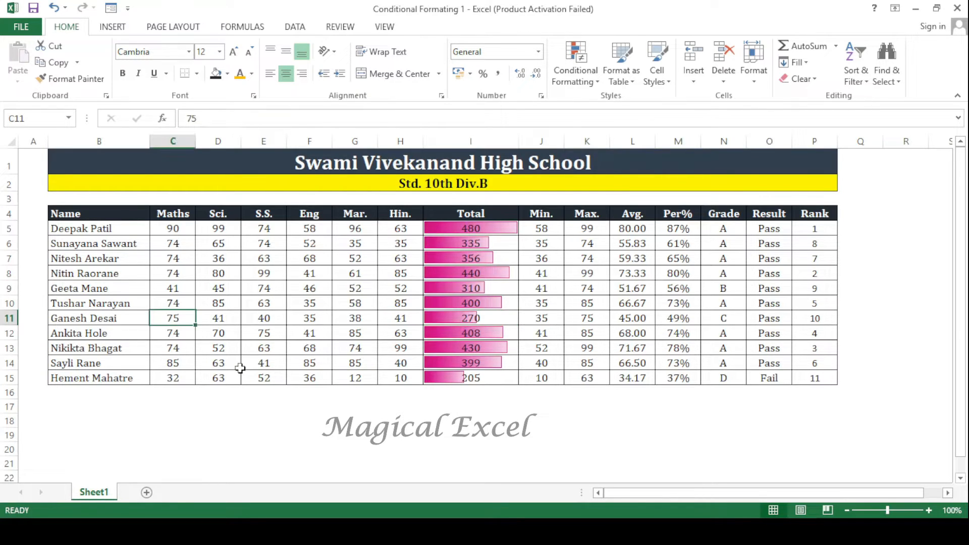
pyautogui.write('95')
pyautogui.press('Tab')
pyautogui.write('95')
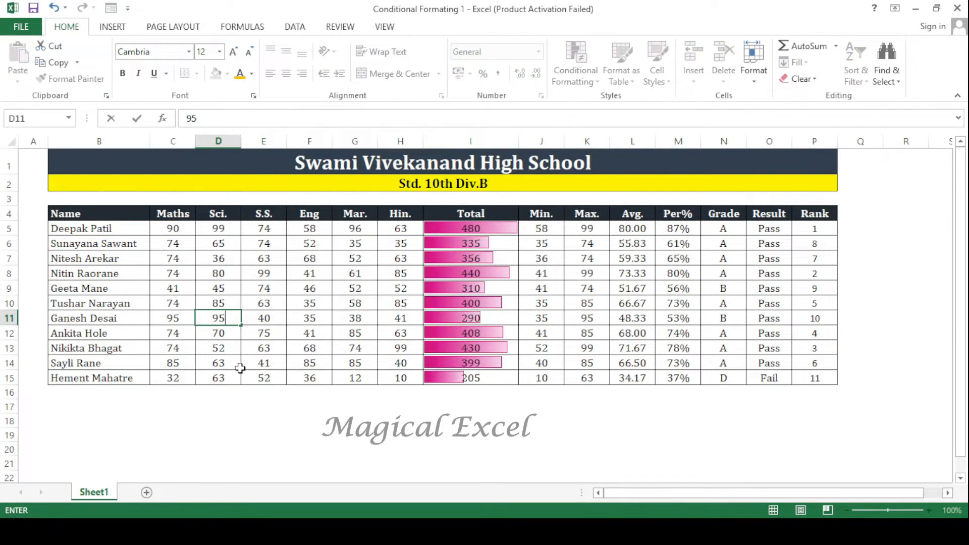
pyautogui.press('Tab')
pyautogui.write('98')
pyautogui.press('Tab')
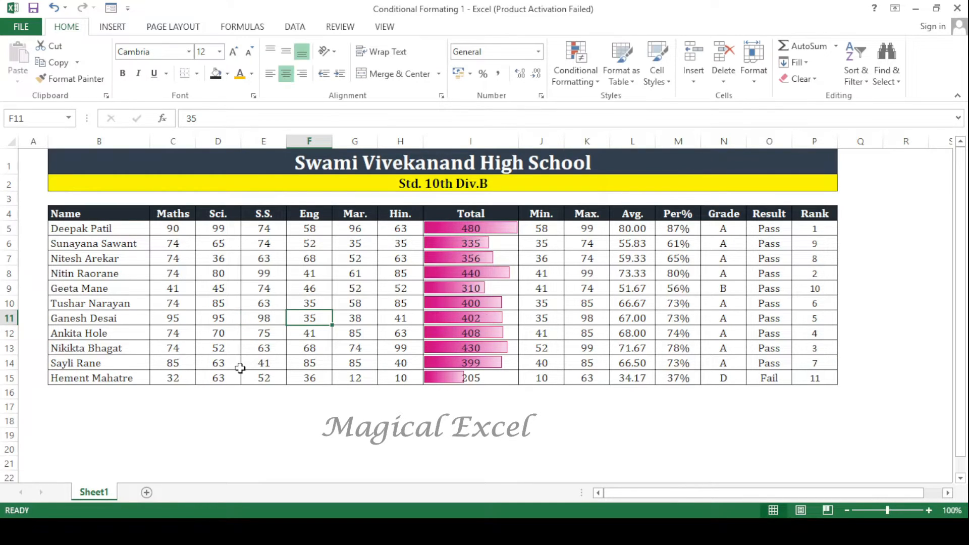
pyautogui.write('99')
pyautogui.press('Tab')
pyautogui.write('100')
pyautogui.press('Tab')
pyautogui.write('90')
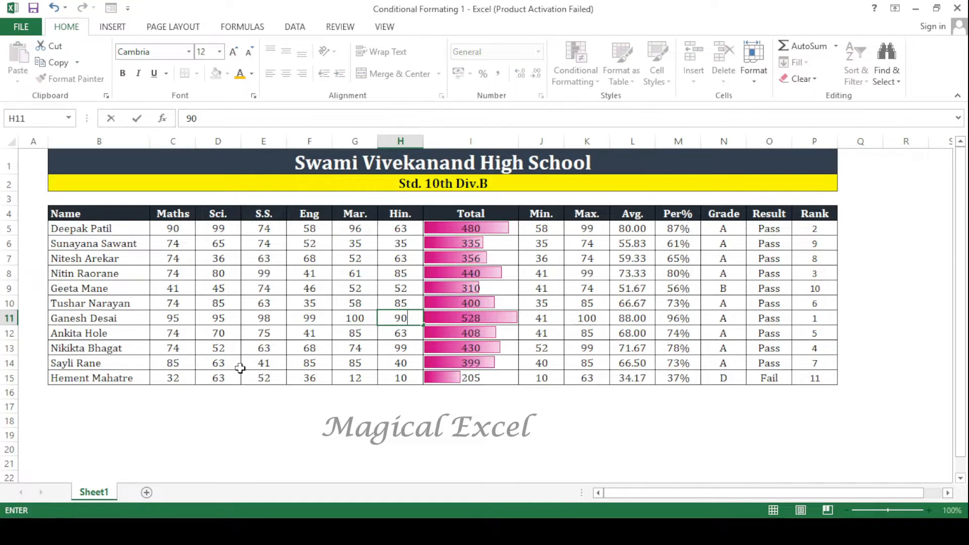
pyautogui.press('Return')
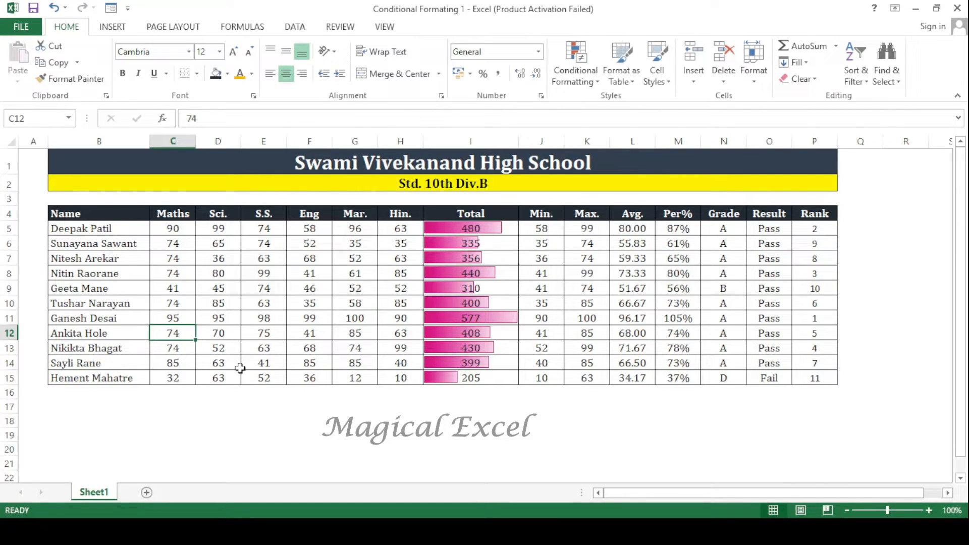
pyautogui.click(511, 322)
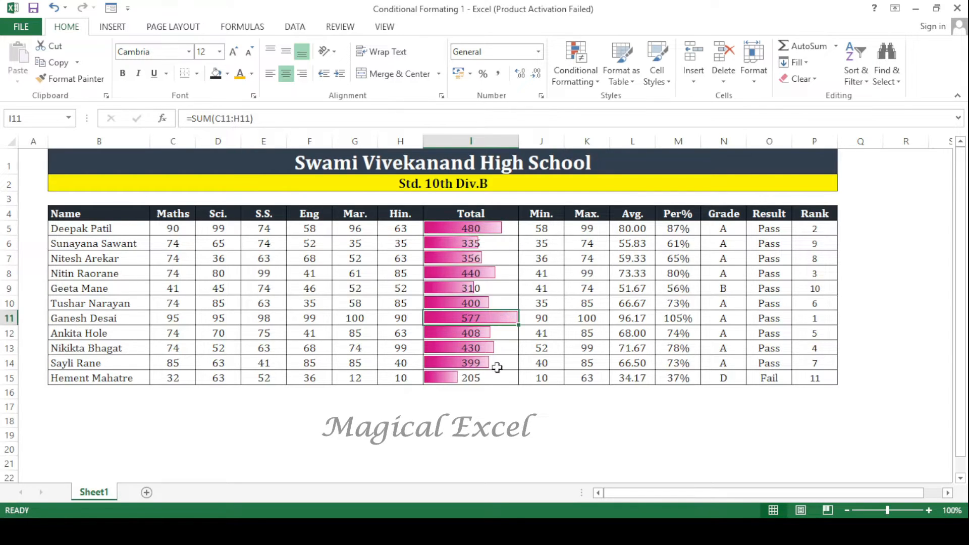
# - Clear the conditional formatting rules from the totals in I5:I15
pyautogui.moveTo(482, 230); pyautogui.dragTo(487, 377)
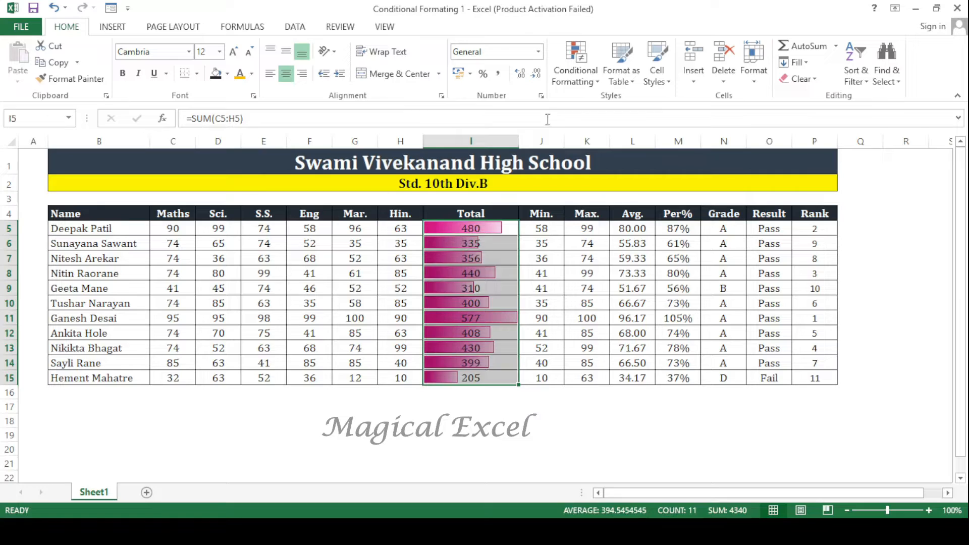
pyautogui.click(575, 74)
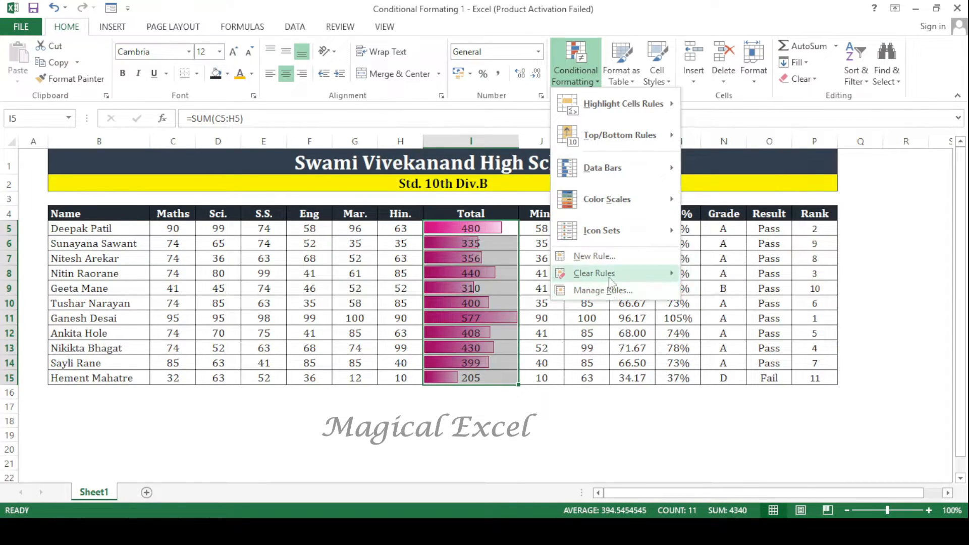
pyautogui.moveTo(612, 275)
pyautogui.click(712, 276)
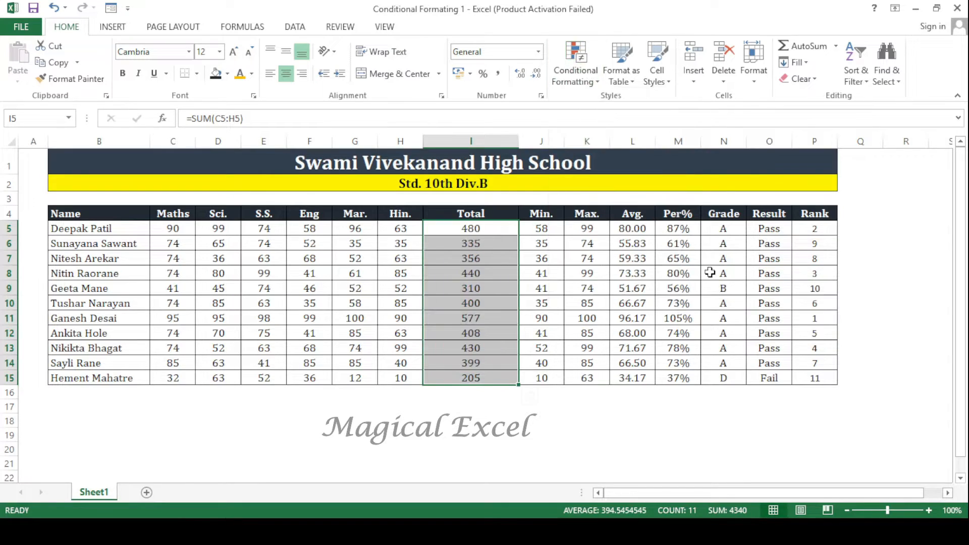
pyautogui.click(576, 71)
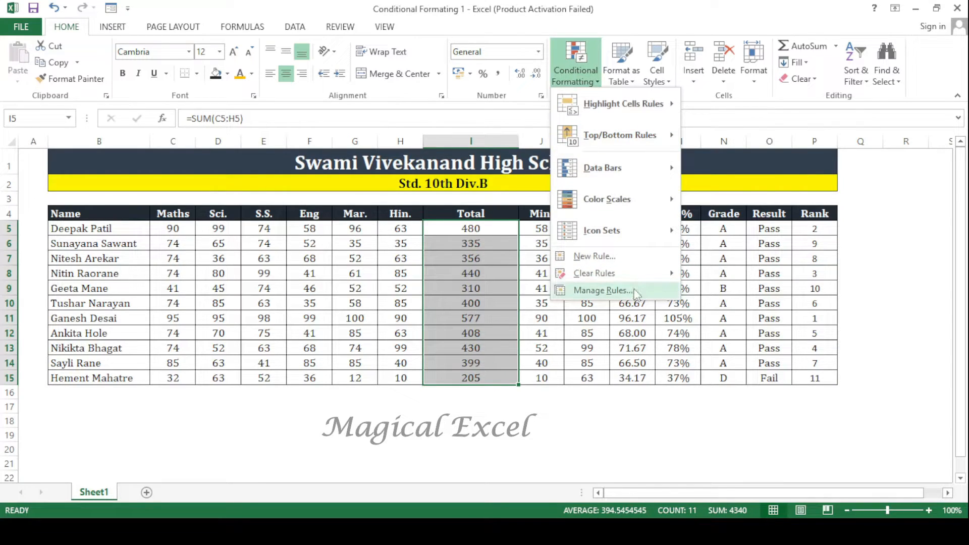
pyautogui.moveTo(637, 165)
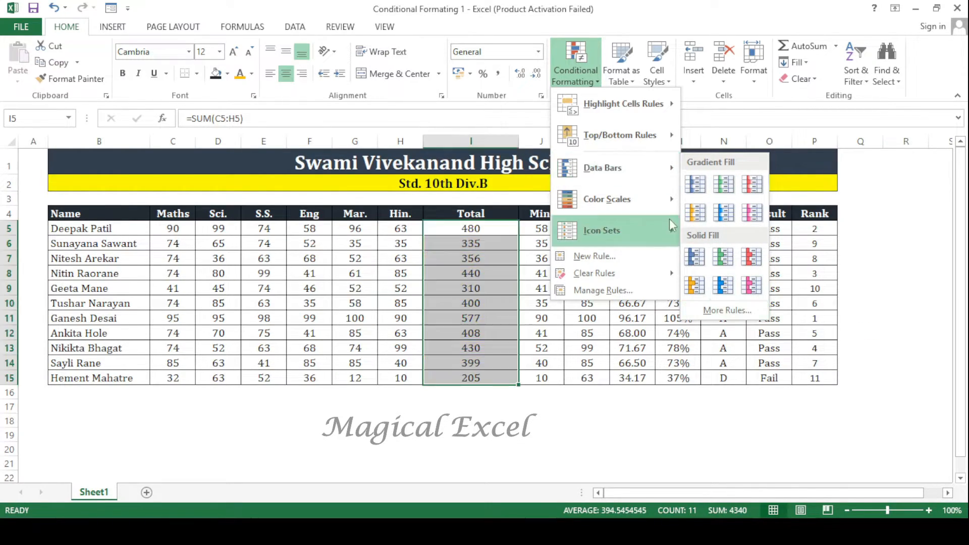
pyautogui.moveTo(661, 210)
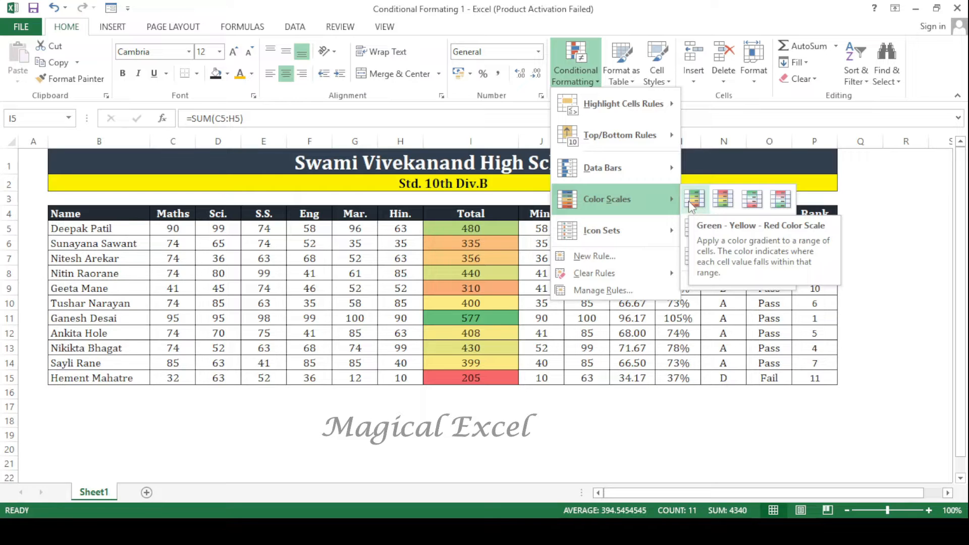
pyautogui.click(681, 424)
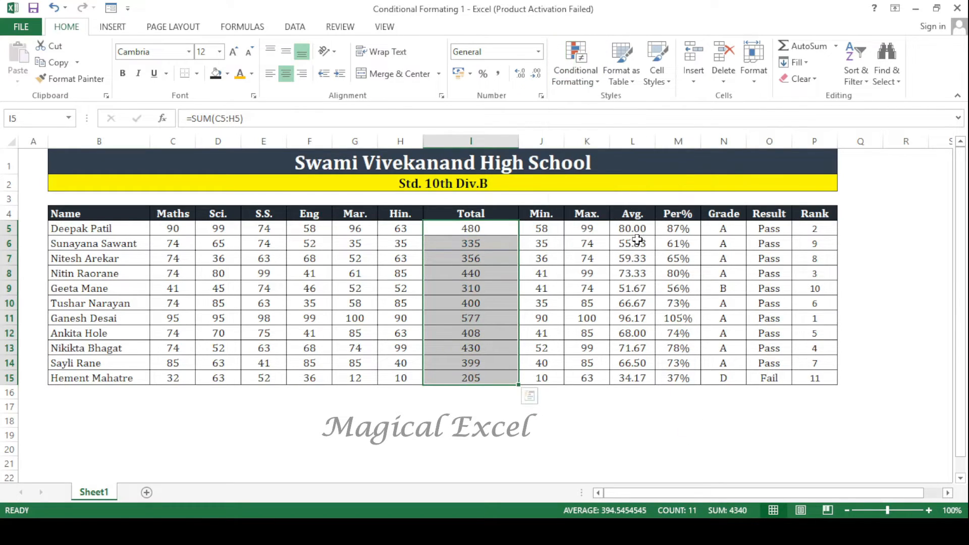
# - Change the Mar. mark in G11 to 45
pyautogui.moveTo(672, 230); pyautogui.dragTo(674, 377)
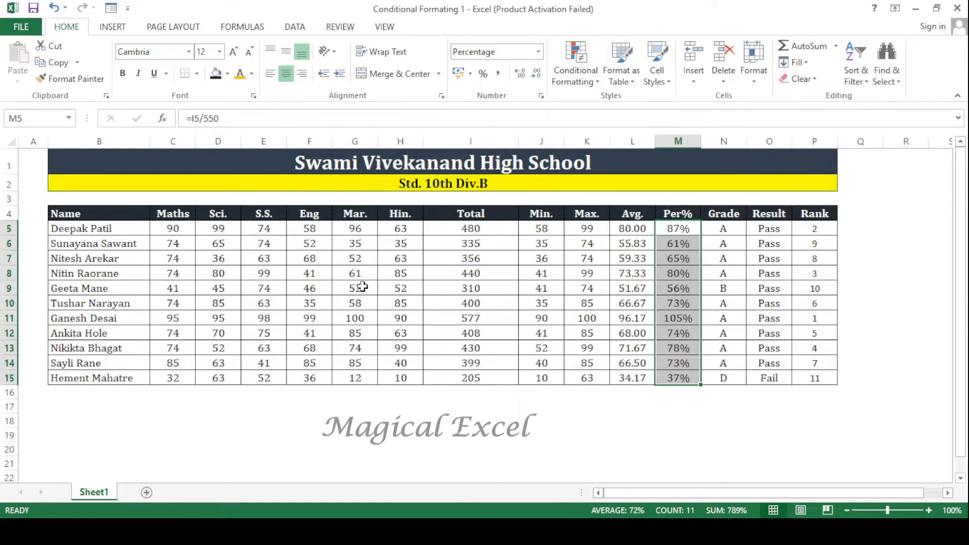
pyautogui.click(305, 303)
pyautogui.click(355, 319)
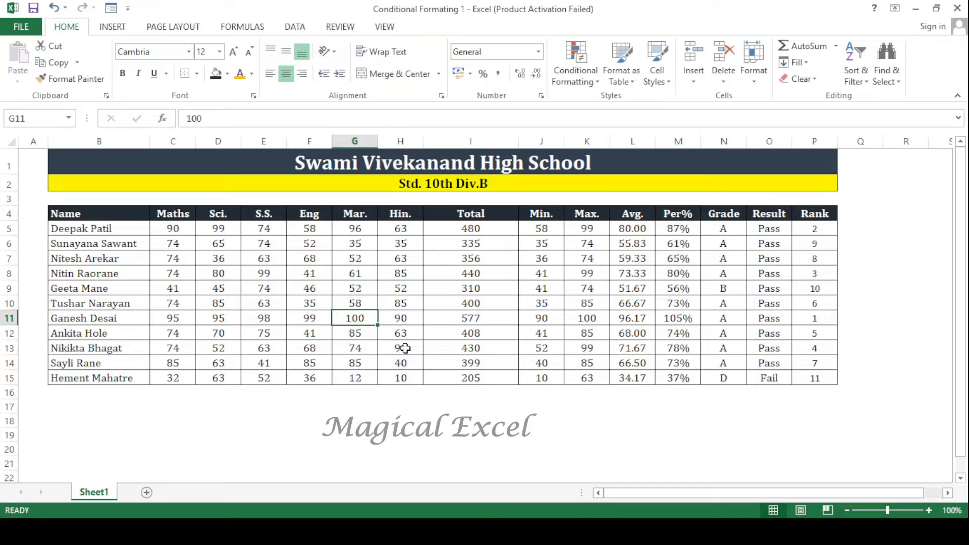
pyautogui.write('45')
pyautogui.press('Return')
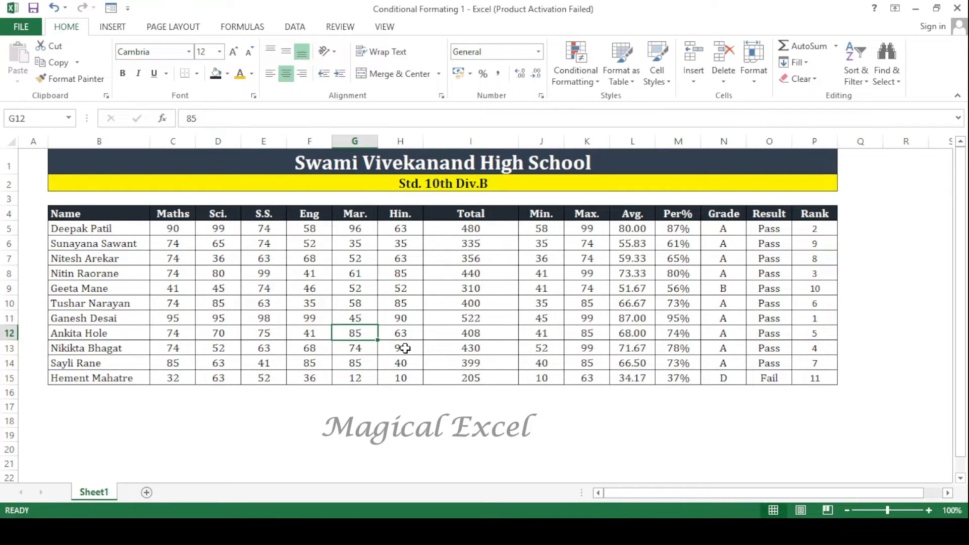
# - Apply the Green - Yellow - Red color scale to the percentages in M5:M15
pyautogui.moveTo(662, 227); pyautogui.dragTo(674, 378)
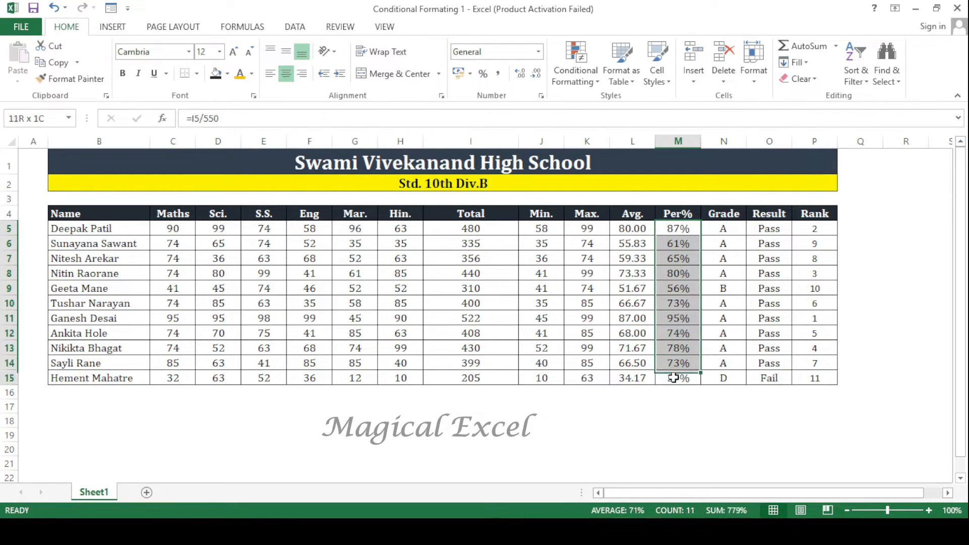
pyautogui.click(575, 65)
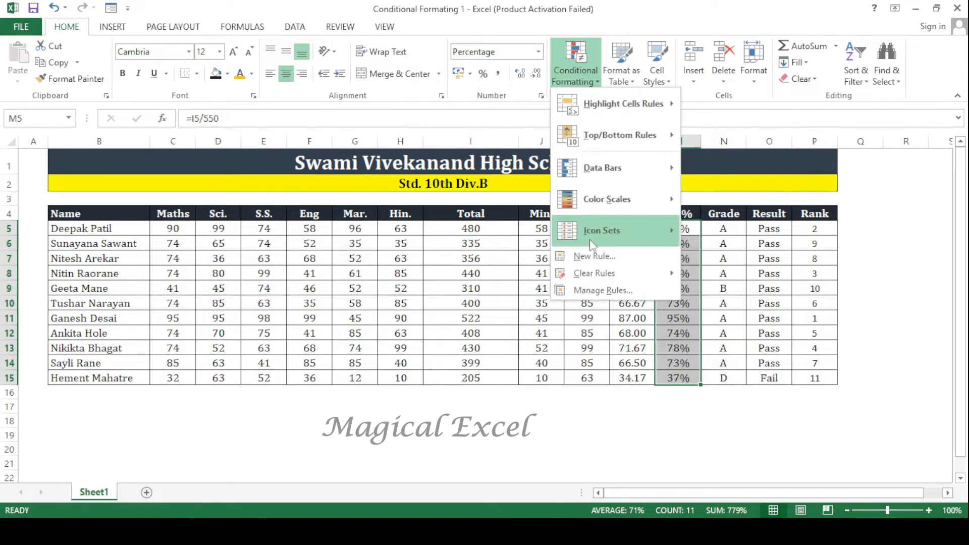
pyautogui.moveTo(601, 194)
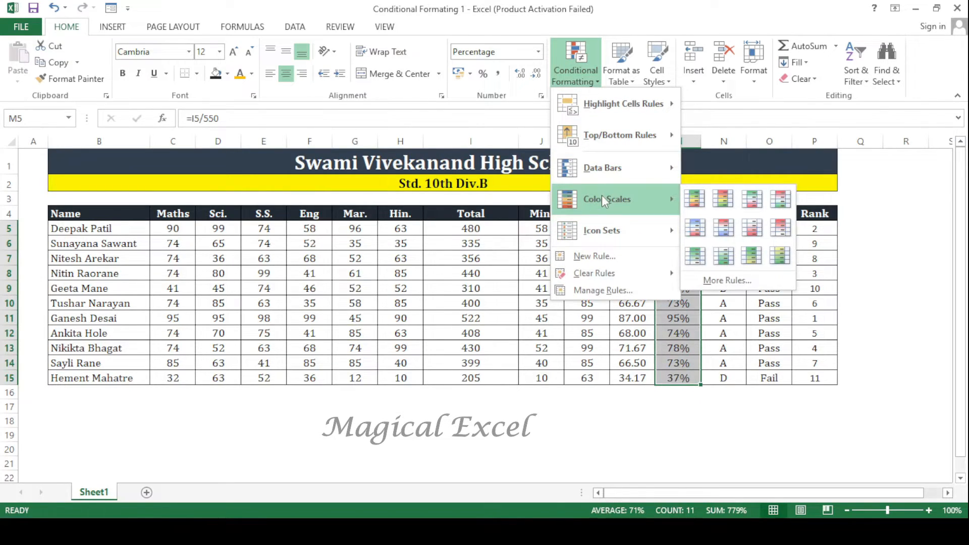
pyautogui.click(695, 200)
# - Examine how the color scale shades the highest, middle and lowest percentages in the Per% column
pyautogui.click(673, 332)
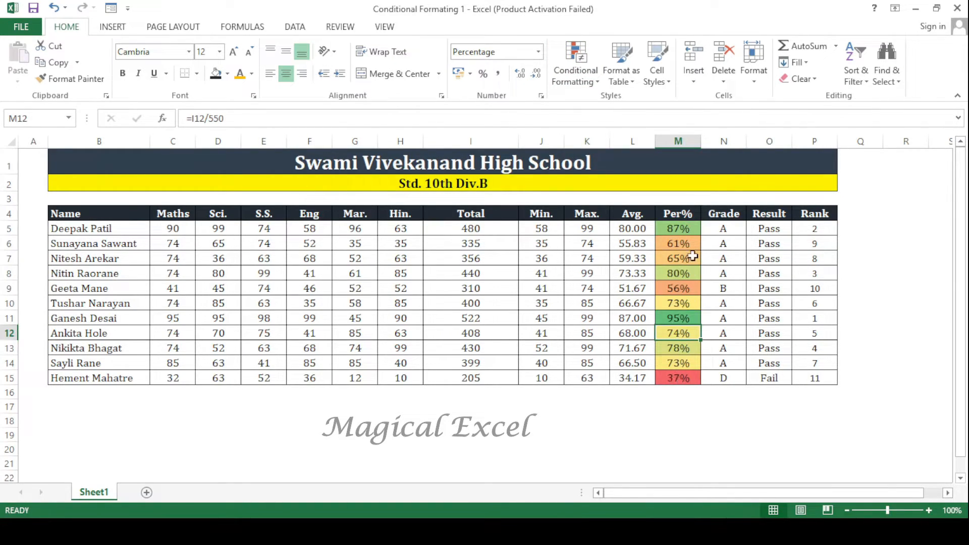
pyautogui.click(689, 379)
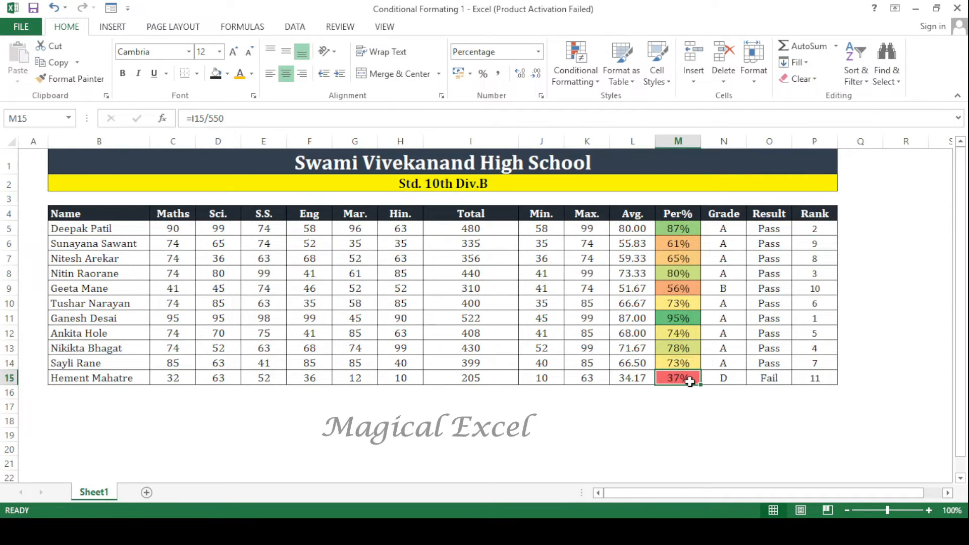
pyautogui.click(686, 320)
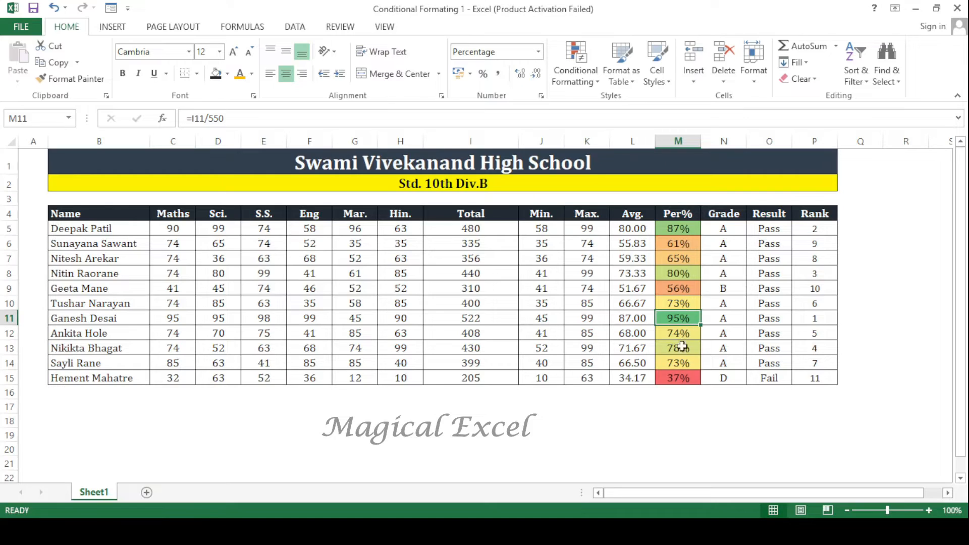
pyautogui.click(689, 362)
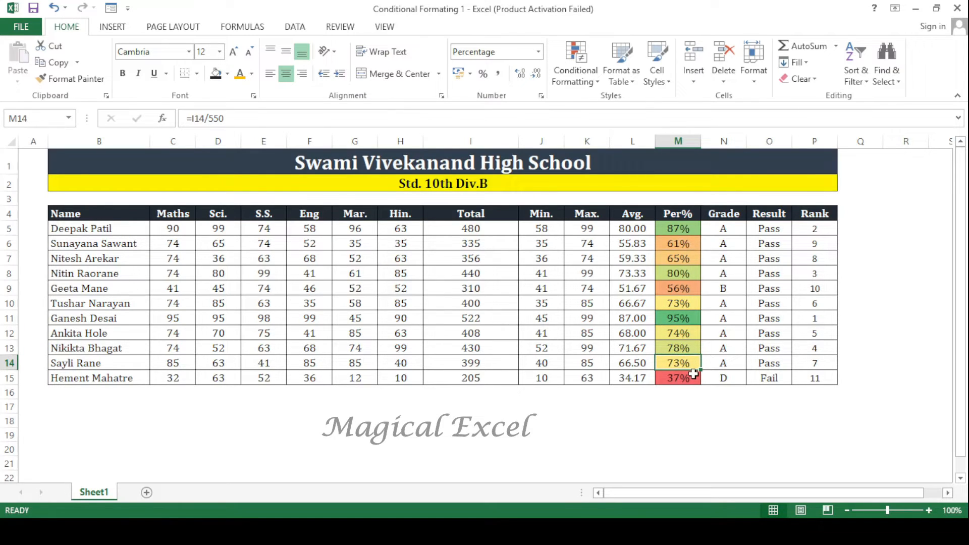
pyautogui.click(689, 319)
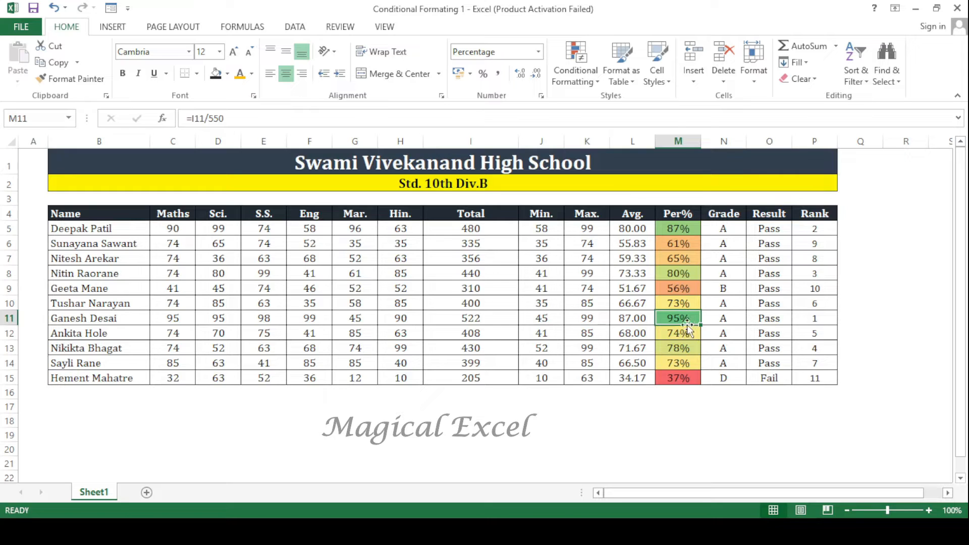
pyautogui.click(687, 229)
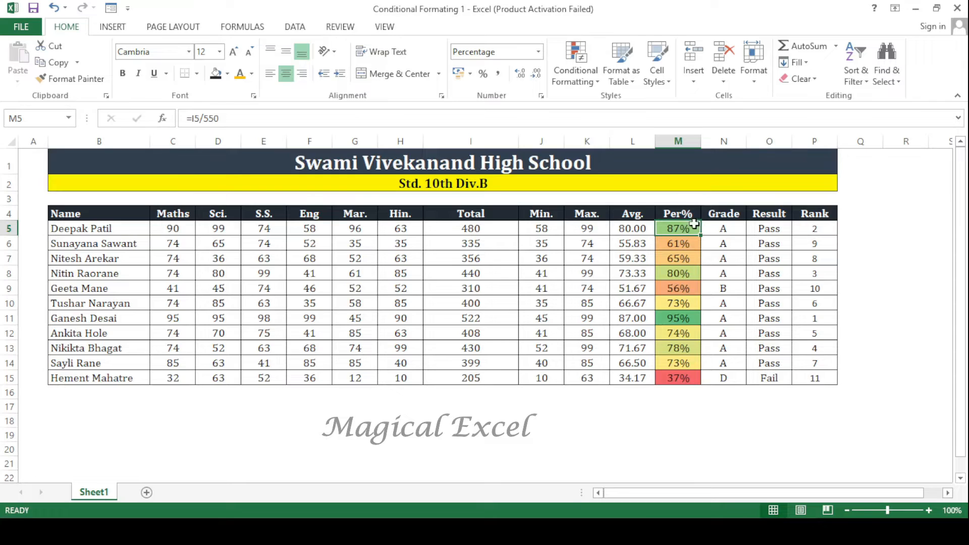
pyautogui.click(691, 272)
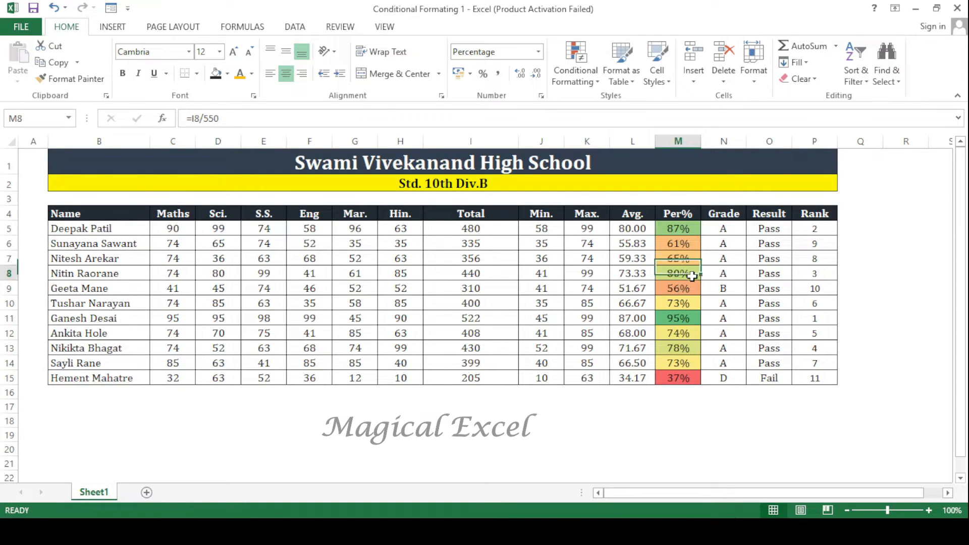
pyautogui.click(686, 351)
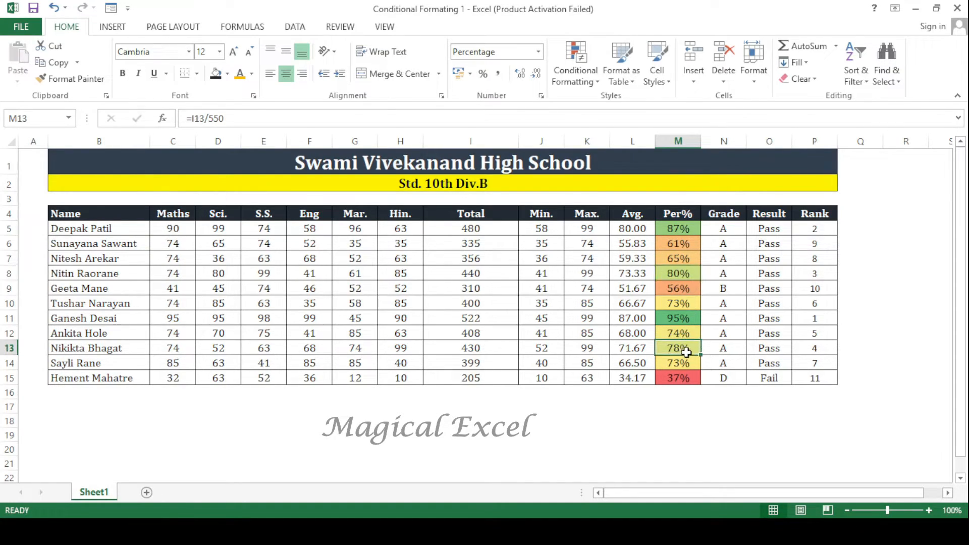
pyautogui.click(685, 381)
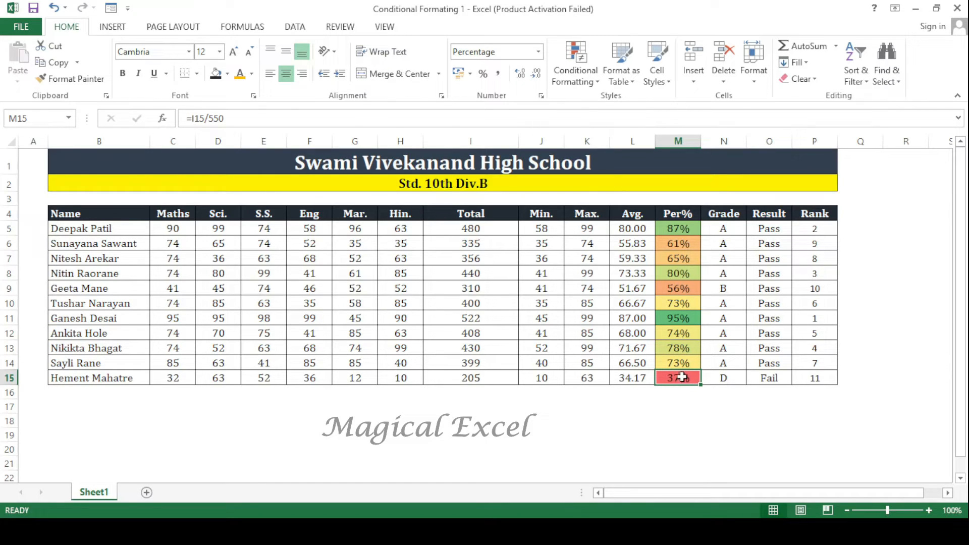
pyautogui.click(695, 293)
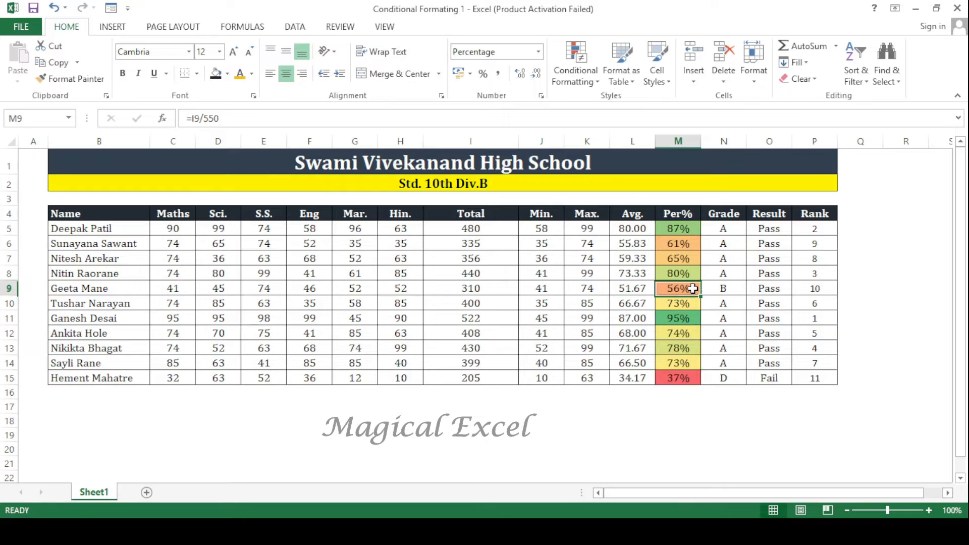
pyautogui.click(699, 240)
# - Edit the color scale rule on the percentages in M5:M15 and set its midpoint type to Percent
pyautogui.moveTo(690, 224); pyautogui.dragTo(679, 389)
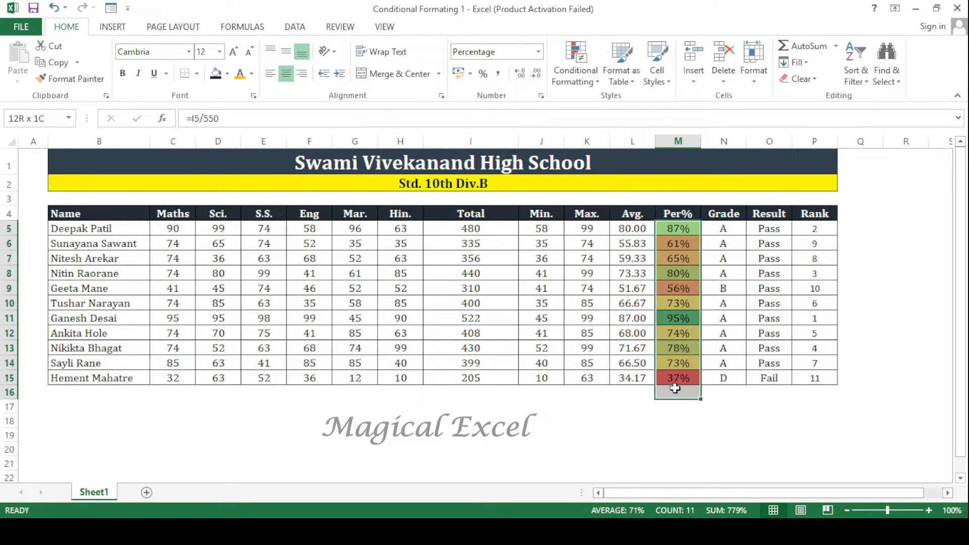
pyautogui.click(581, 77)
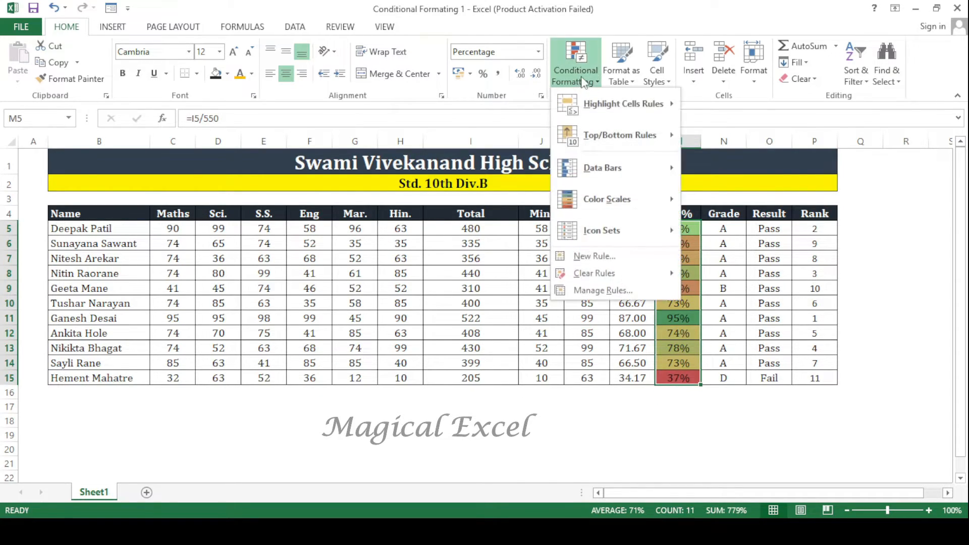
pyautogui.click(605, 290)
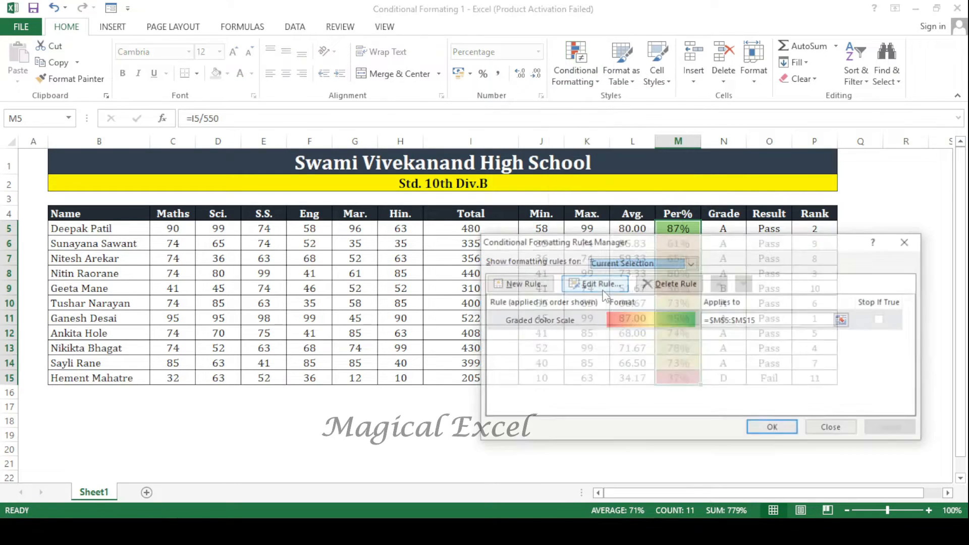
pyautogui.click(598, 284)
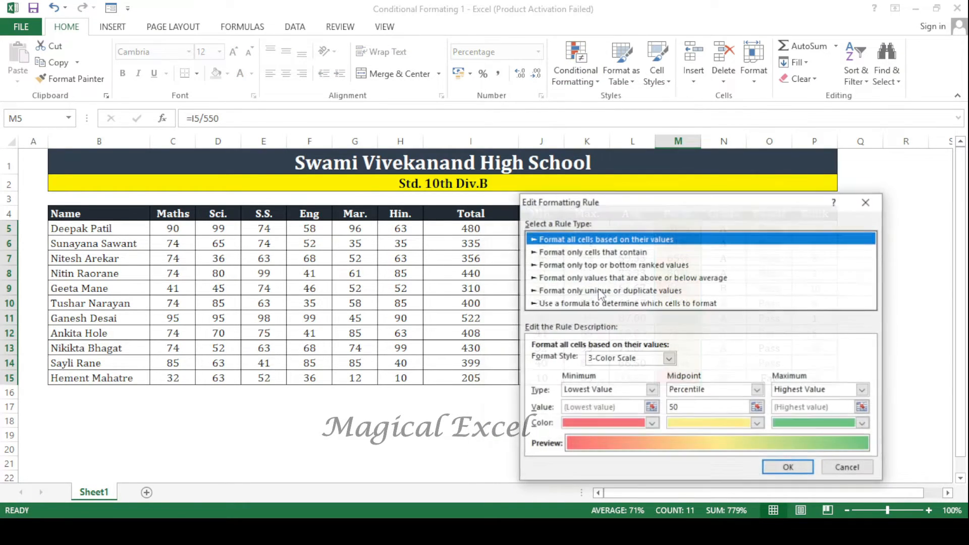
pyautogui.moveTo(592, 202); pyautogui.dragTo(403, 85)
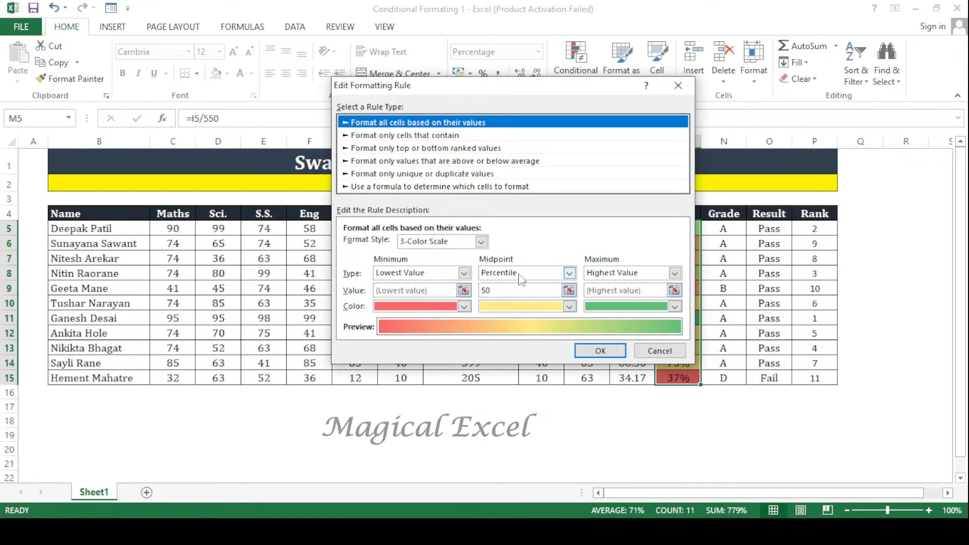
pyautogui.click(538, 275)
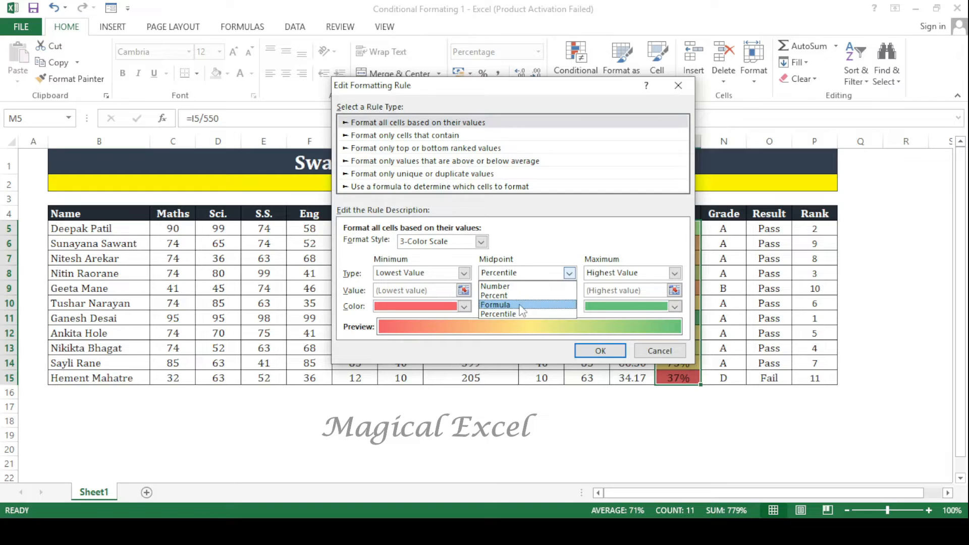
pyautogui.click(522, 297)
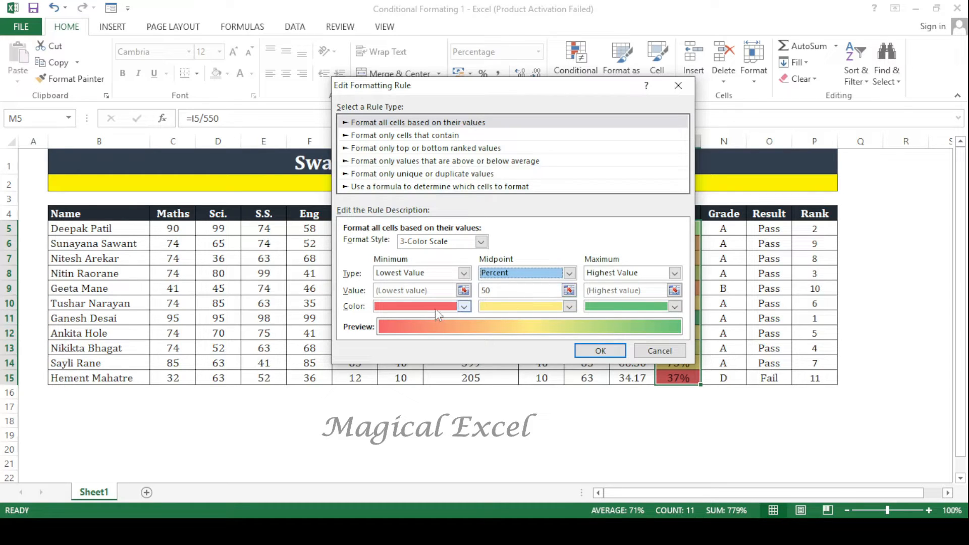
# - Recolor the scale with standard red for the minimum, yellow for the midpoint and green for the maximum, and apply the rule
pyautogui.click(675, 306)
pyautogui.click(656, 412)
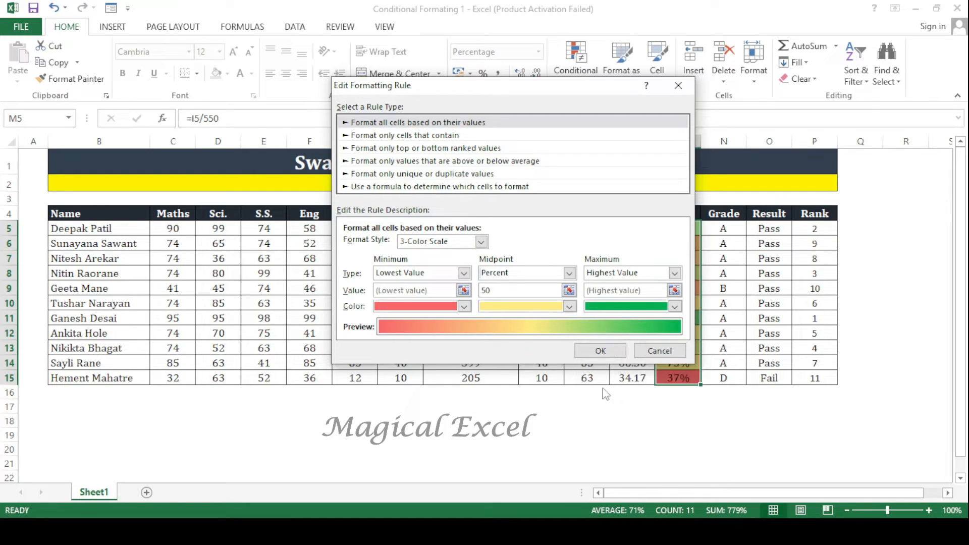
pyautogui.click(464, 306)
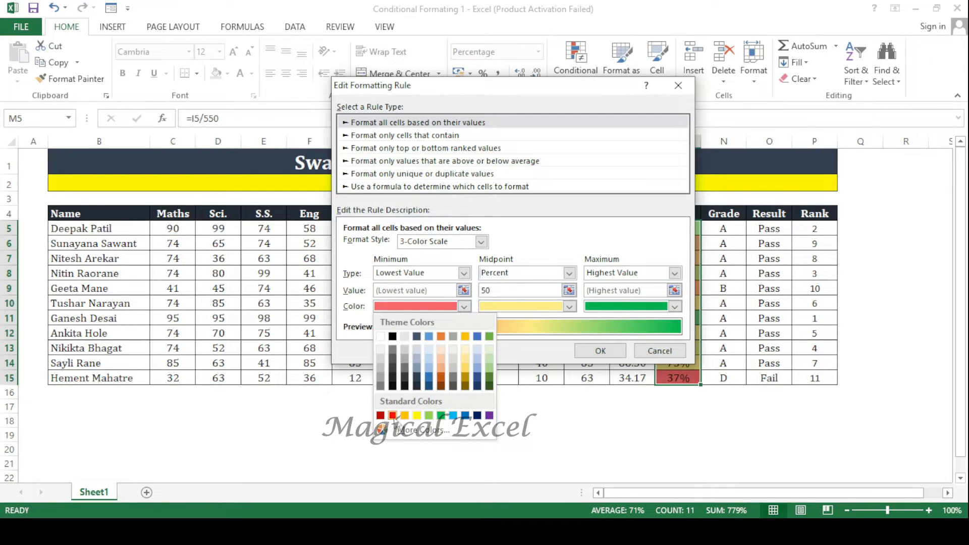
pyautogui.click(392, 415)
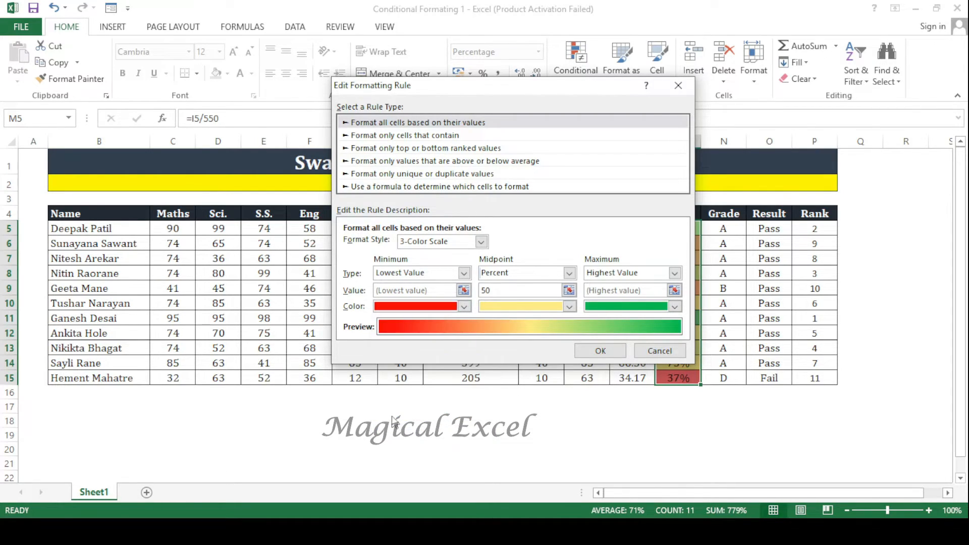
pyautogui.click(569, 306)
pyautogui.click(519, 417)
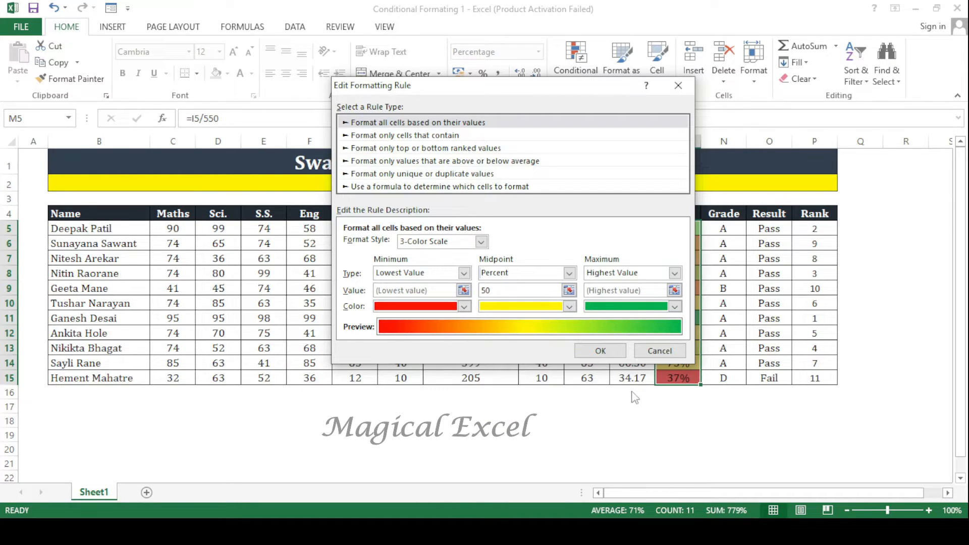
pyautogui.click(600, 351)
pyautogui.click(877, 427)
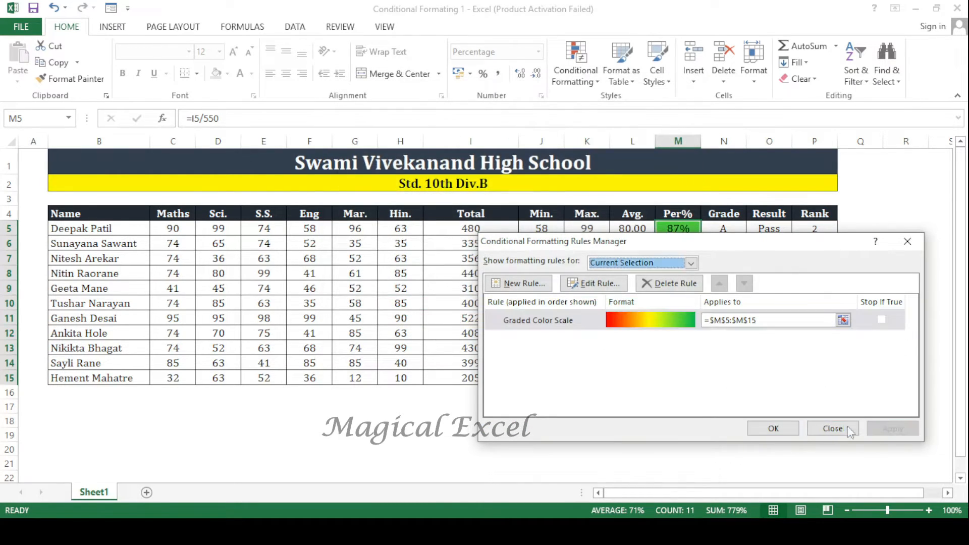
pyautogui.click(773, 428)
pyautogui.click(727, 335)
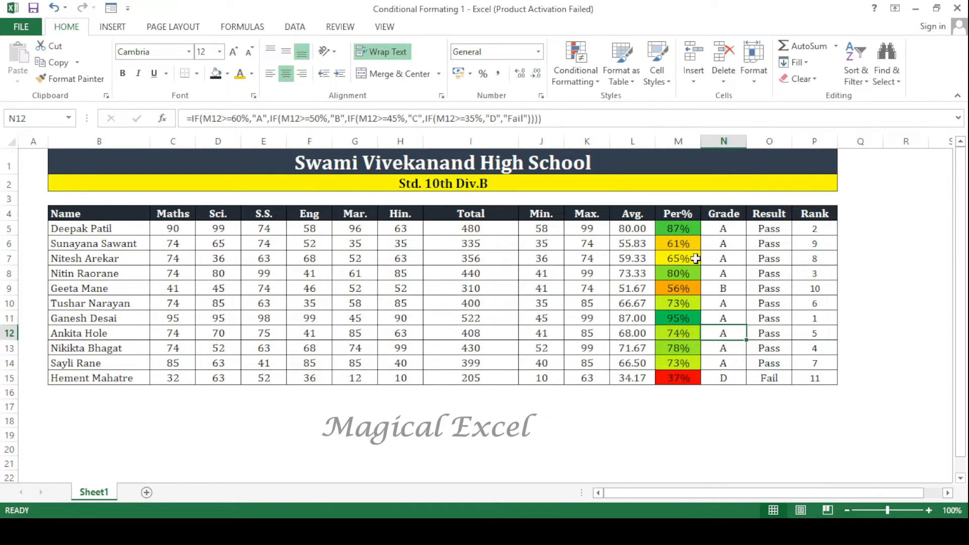
# - Clear the conditional formatting rules from the percentages in M5:M15
pyautogui.moveTo(679, 228); pyautogui.dragTo(687, 376)
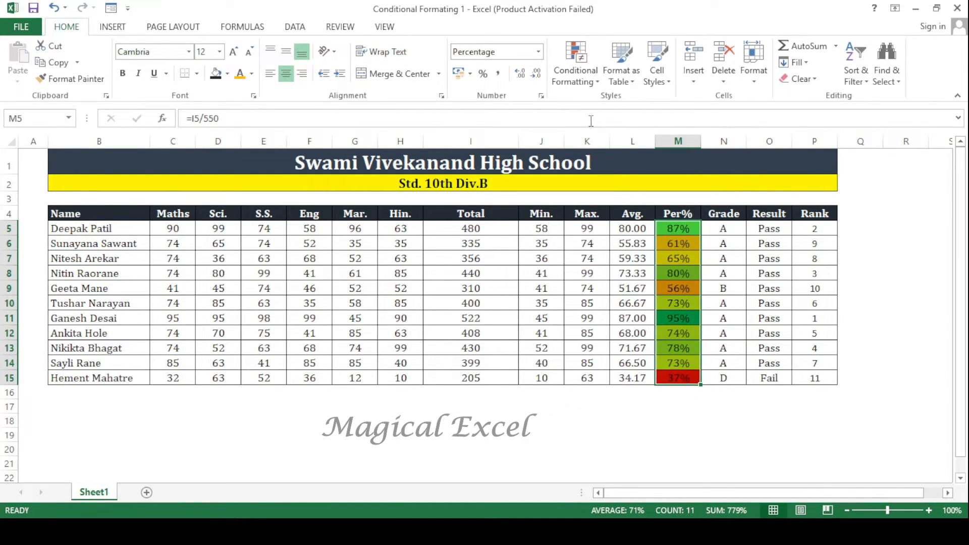
pyautogui.click(575, 75)
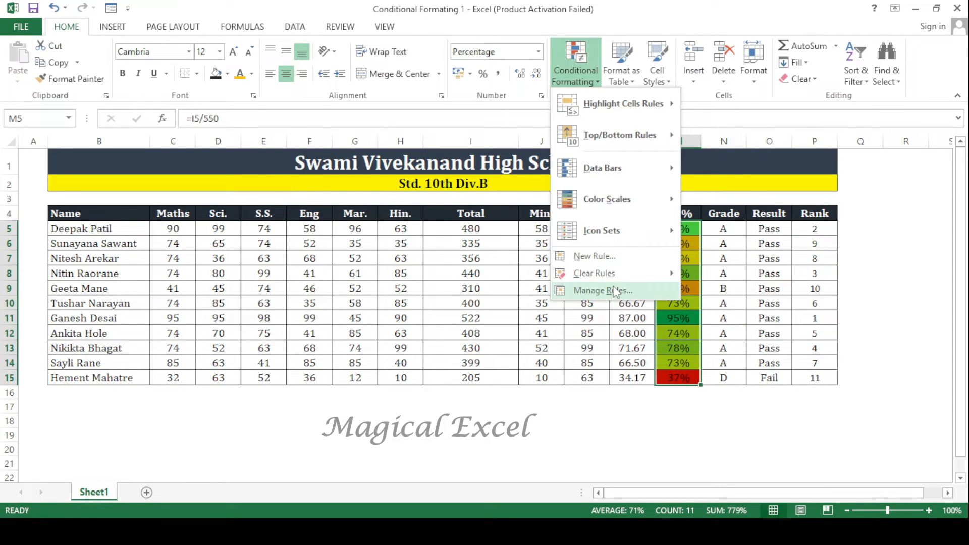
pyautogui.moveTo(613, 275)
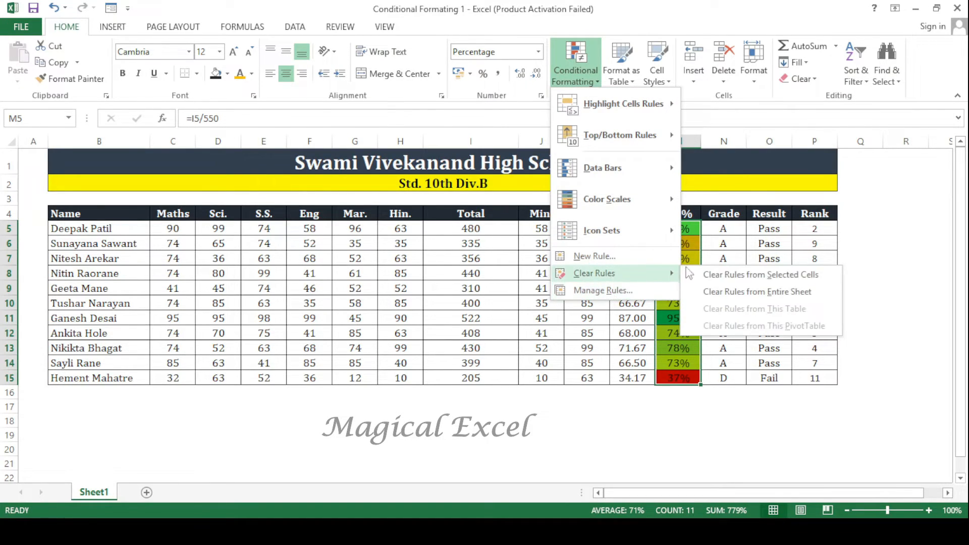
pyautogui.click(746, 275)
# - Apply the 3 Traffic Lights (Unrimmed) icon set to M5:M15 and widen column M so the icons stand apart from the values
pyautogui.click(580, 66)
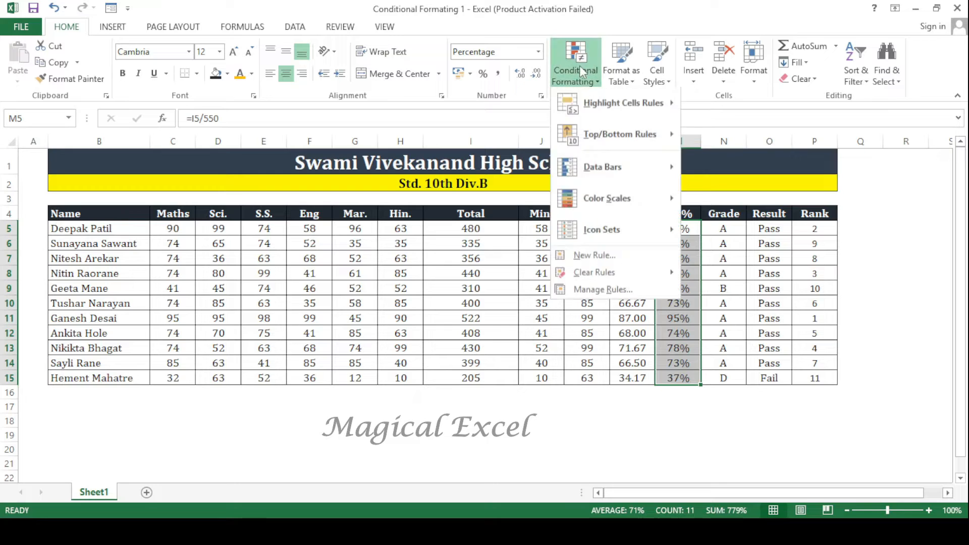
pyautogui.moveTo(615, 205)
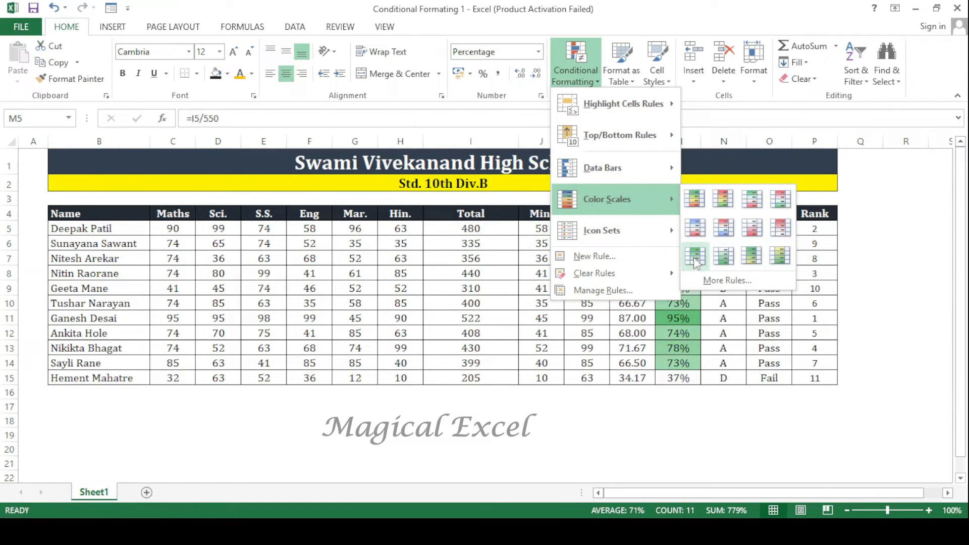
pyautogui.moveTo(641, 235)
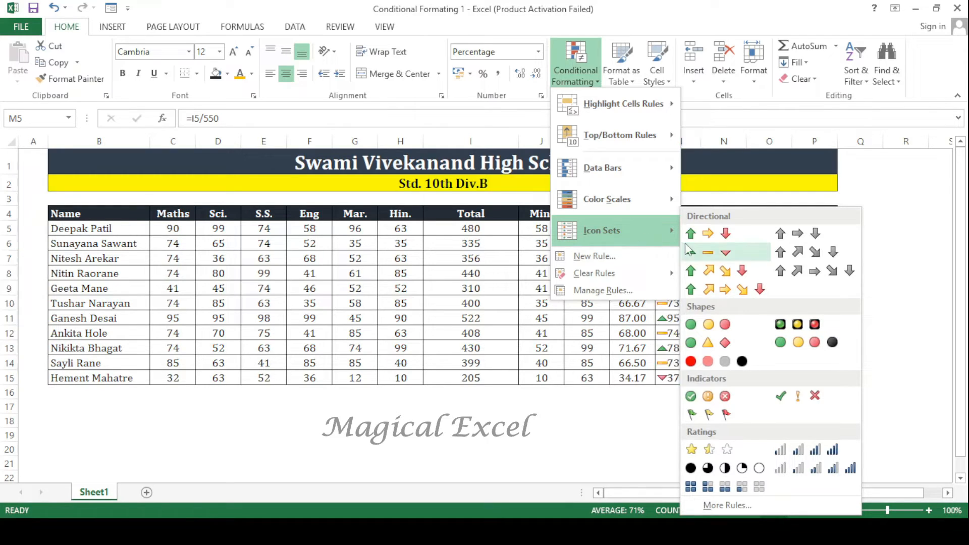
pyautogui.click(717, 328)
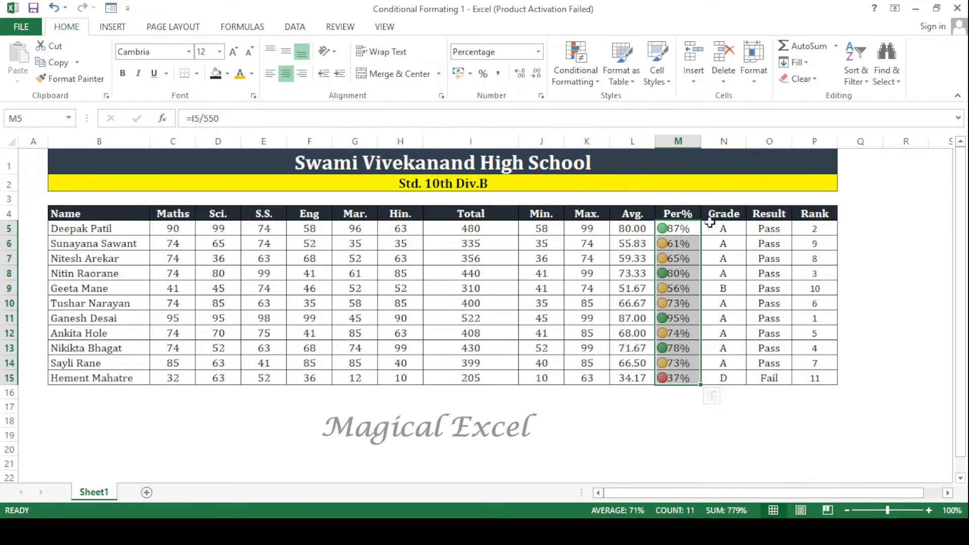
pyautogui.moveTo(700, 143); pyautogui.dragTo(720, 142)
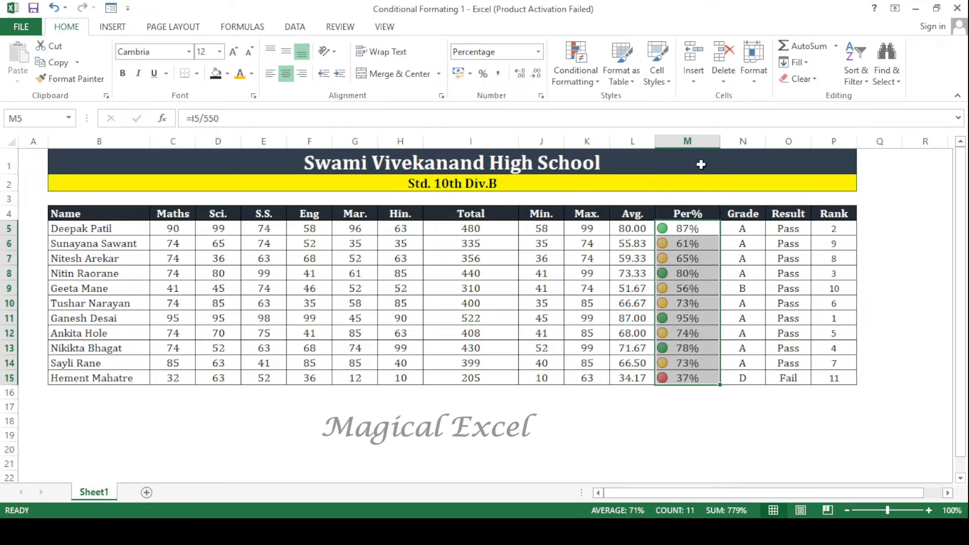
# - Examine which percentages in the Per% column carry green, yellow and red traffic lights
pyautogui.click(709, 258)
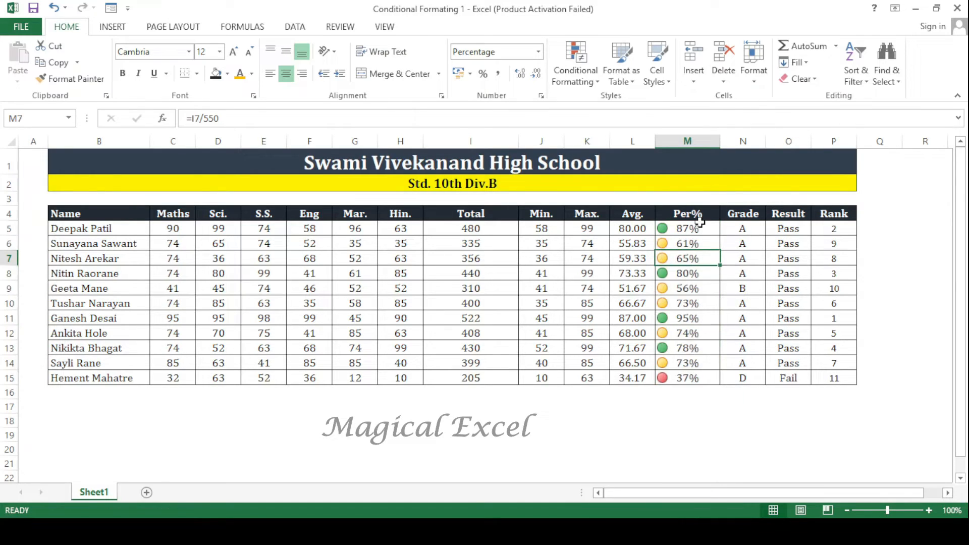
pyautogui.moveTo(699, 228); pyautogui.dragTo(687, 379)
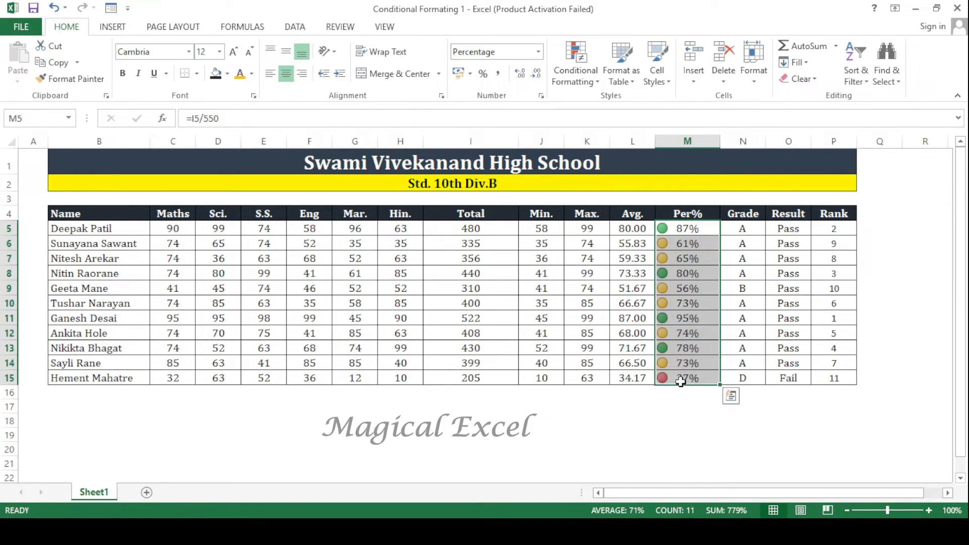
pyautogui.click(667, 380)
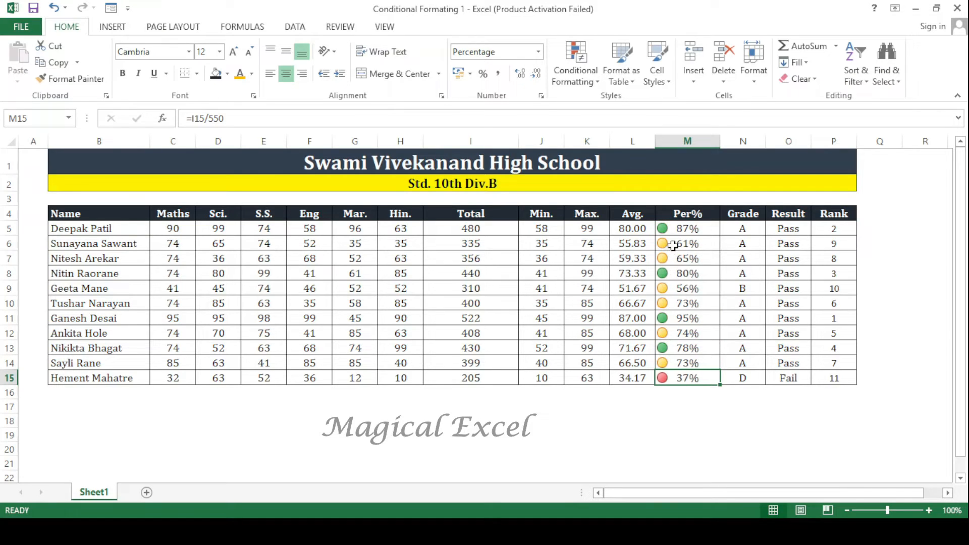
pyautogui.click(676, 228)
pyautogui.click(689, 273)
pyautogui.click(694, 318)
pyautogui.click(697, 348)
# - Edit the icon set rule on M5:M15 and set the green icon's threshold to >= 75 percent
pyautogui.moveTo(686, 231); pyautogui.dragTo(687, 378)
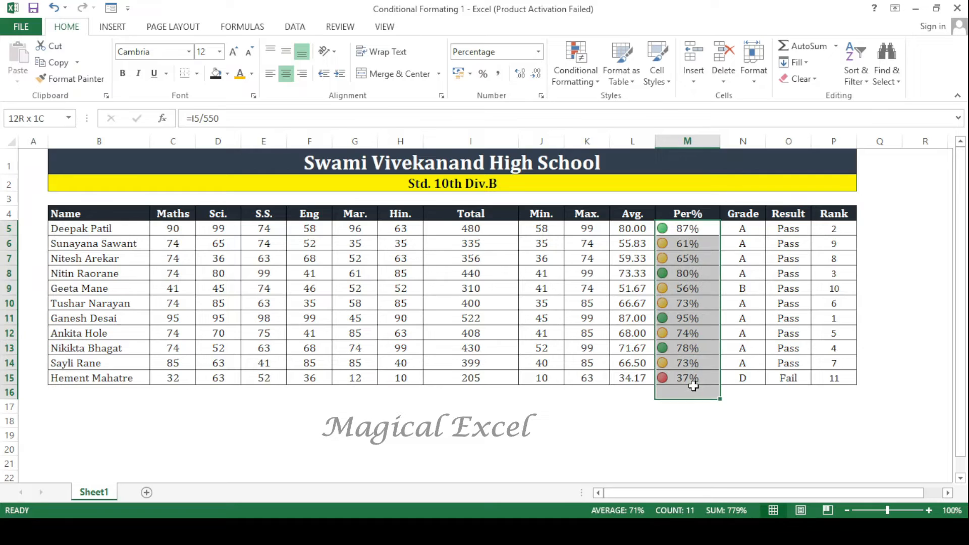
pyautogui.click(581, 81)
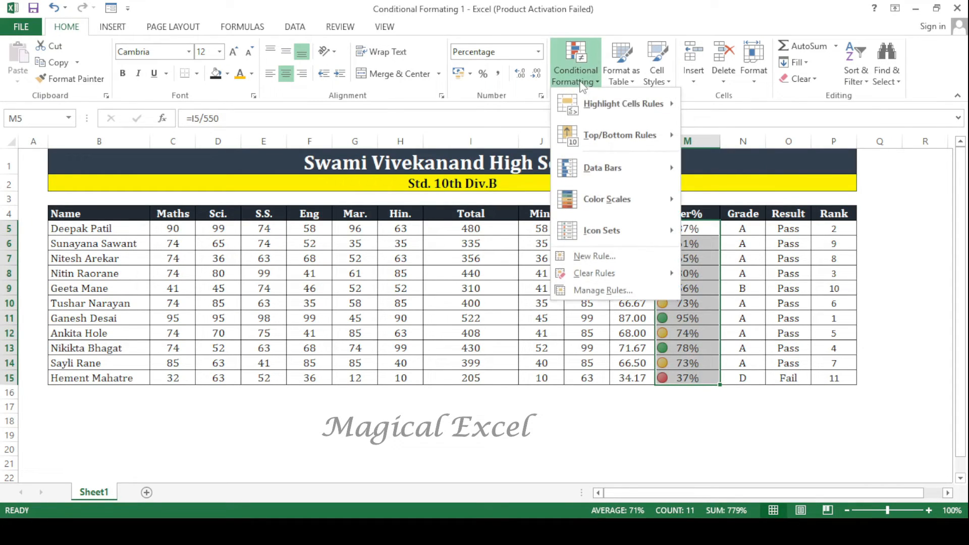
pyautogui.click(601, 290)
pyautogui.click(616, 285)
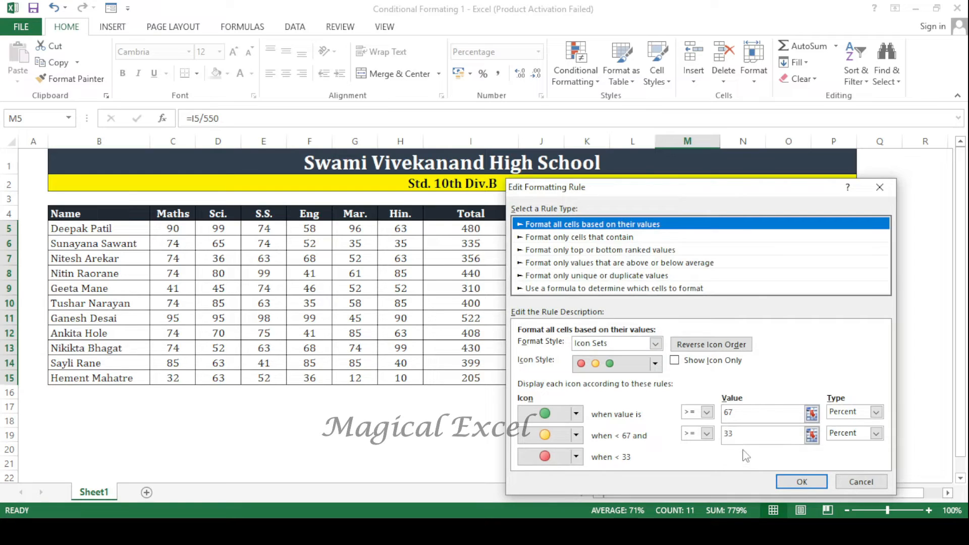
pyautogui.click(740, 411)
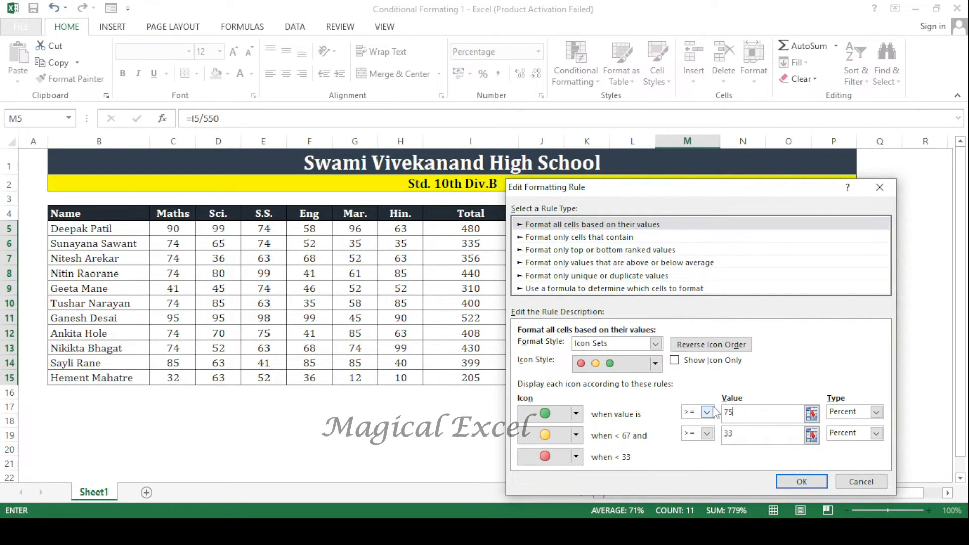
pyautogui.press('Tab')
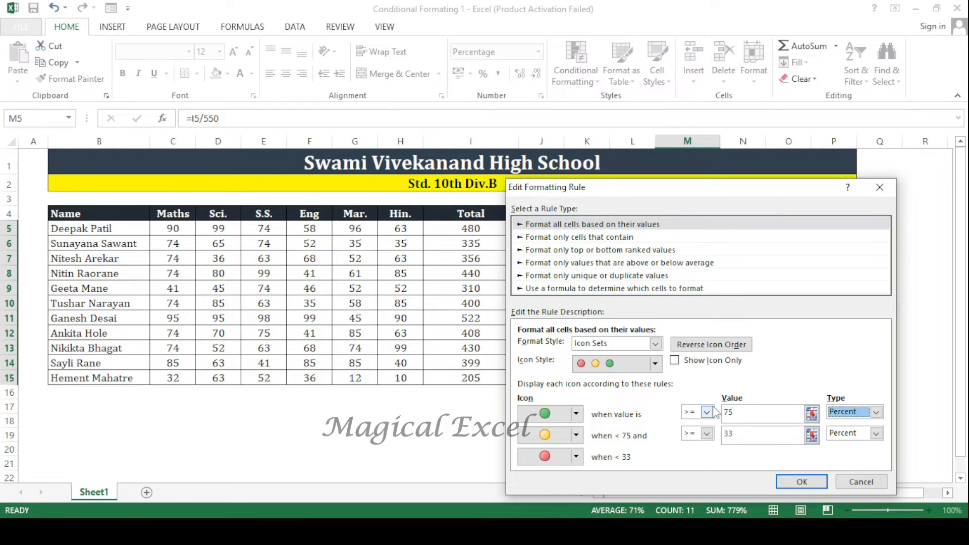
# - Set the yellow icon's threshold to >= 35 percent and apply the edited icon set rule
pyautogui.click(727, 435)
pyautogui.moveTo(744, 433); pyautogui.dragTo(722, 433)
pyautogui.write('35')
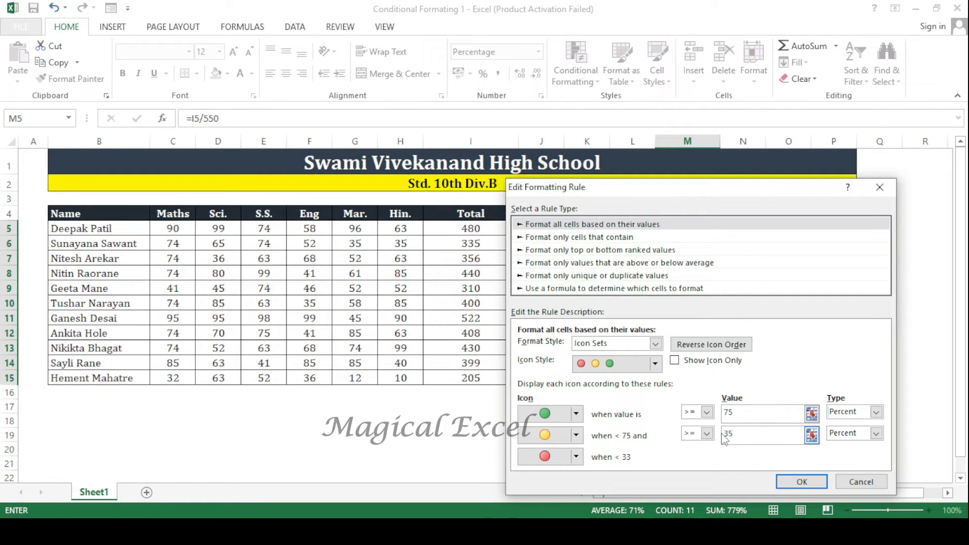
pyautogui.click(751, 416)
pyautogui.click(747, 433)
pyautogui.click(797, 482)
pyautogui.click(893, 429)
pyautogui.click(773, 428)
# - Examine how the edited thresholds distribute the traffic light icons across the Per% column
pyautogui.click(691, 244)
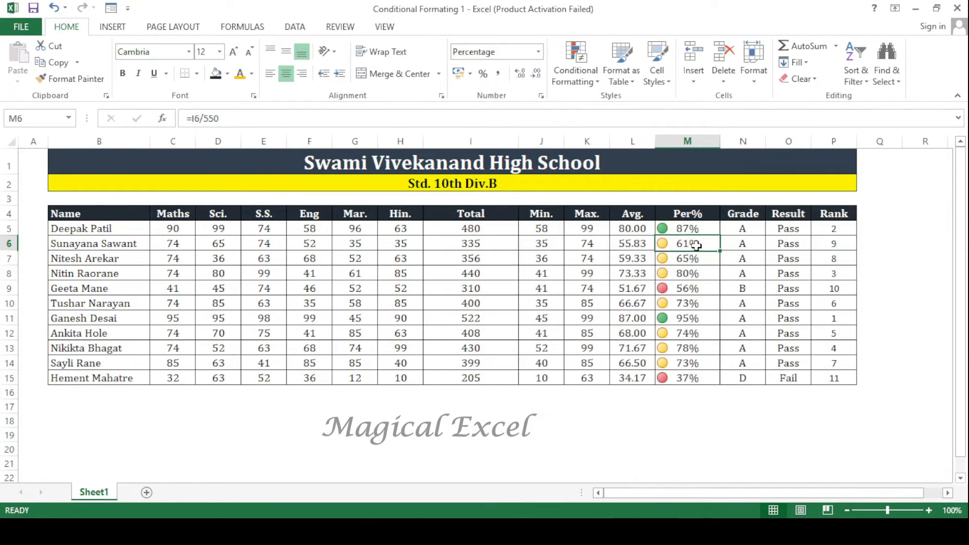
pyautogui.click(699, 287)
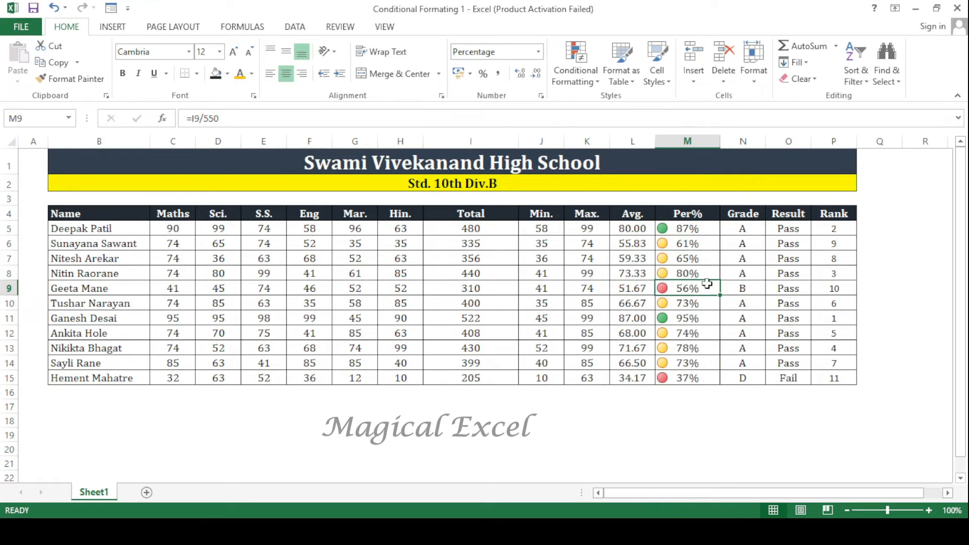
pyautogui.click(708, 278)
pyautogui.click(701, 333)
pyautogui.click(699, 363)
pyautogui.click(697, 380)
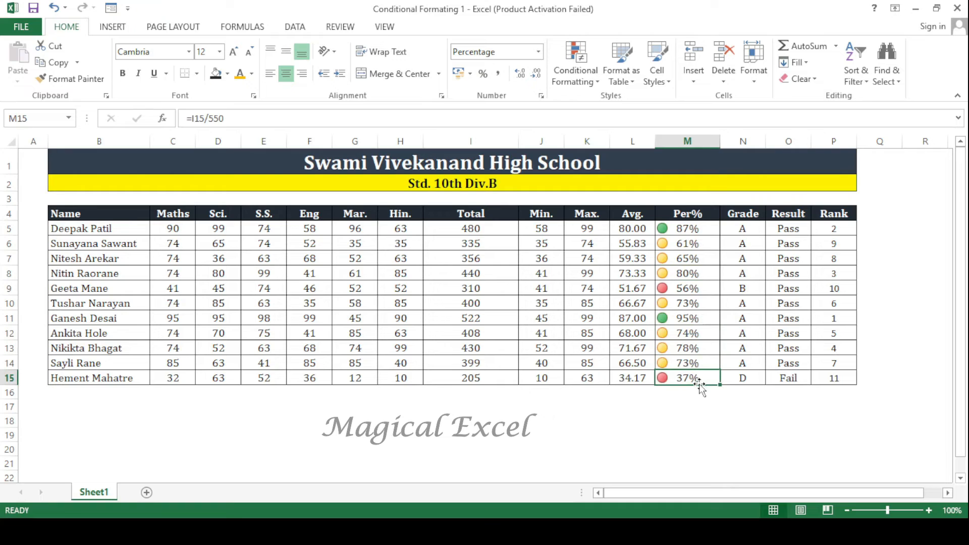
pyautogui.click(699, 316)
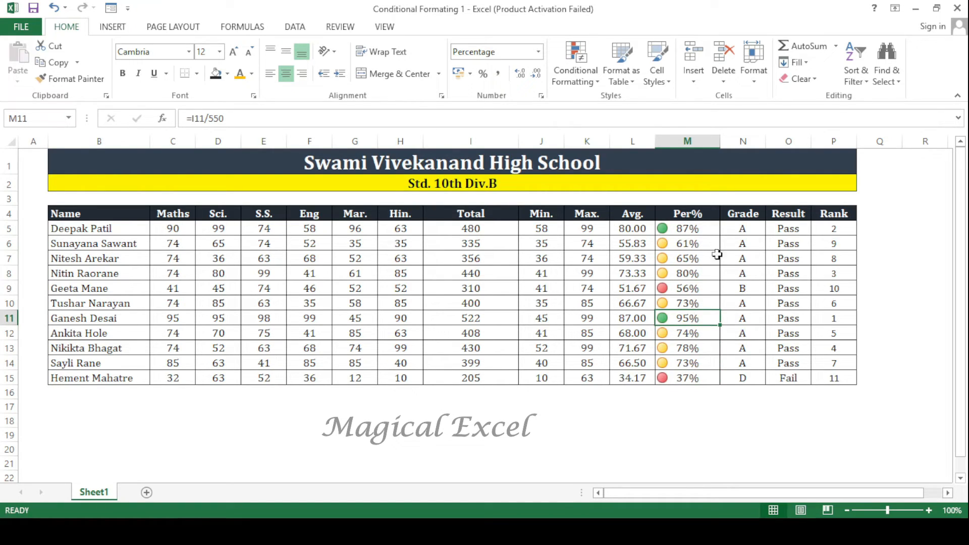
# - Edit the icon set rule on M5:M15 and change the green and yellow icon threshold types to Formula
pyautogui.moveTo(711, 226); pyautogui.dragTo(698, 378)
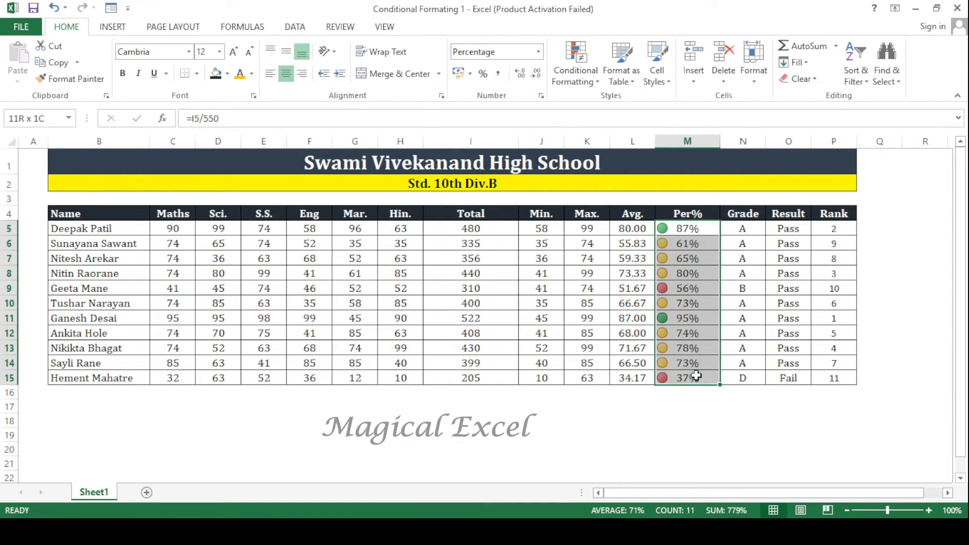
pyautogui.click(585, 78)
pyautogui.click(624, 291)
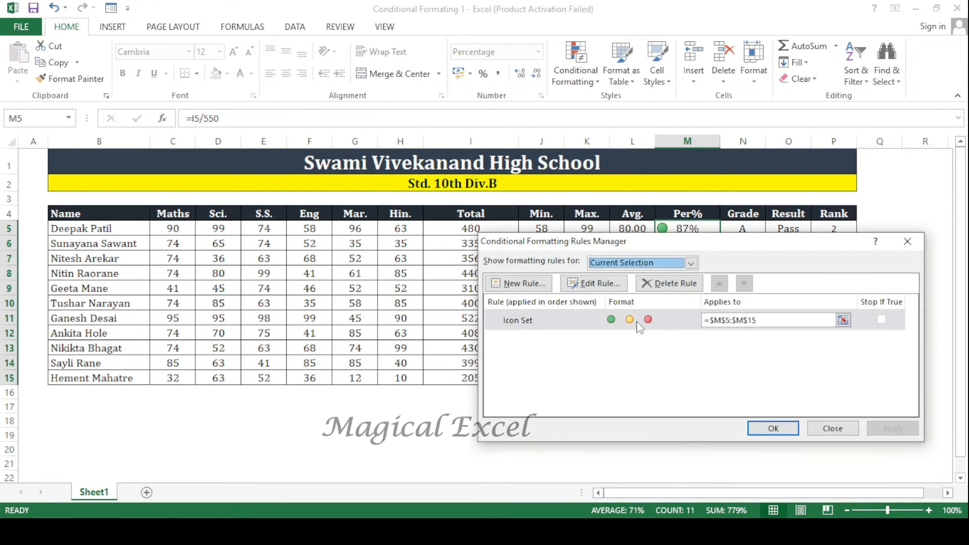
pyautogui.click(618, 285)
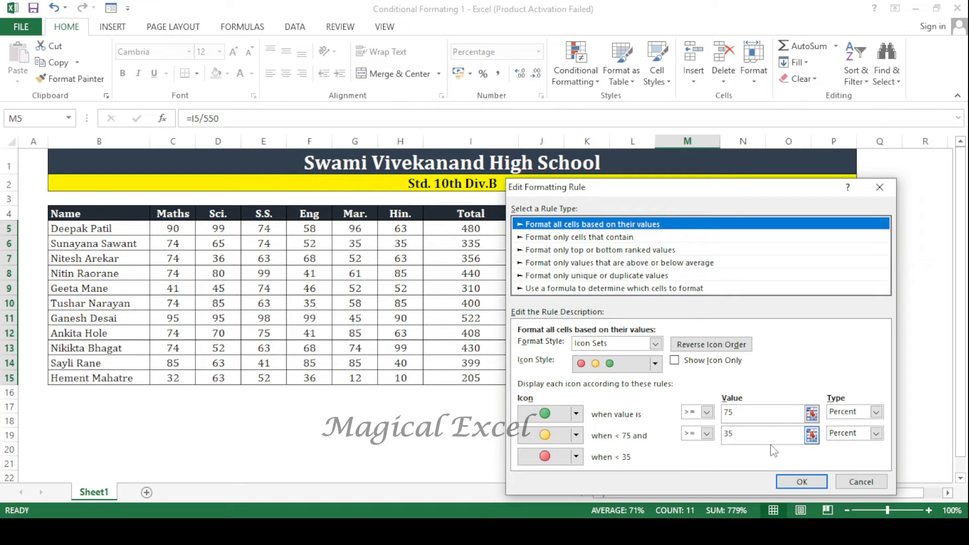
pyautogui.moveTo(702, 193); pyautogui.dragTo(473, 151)
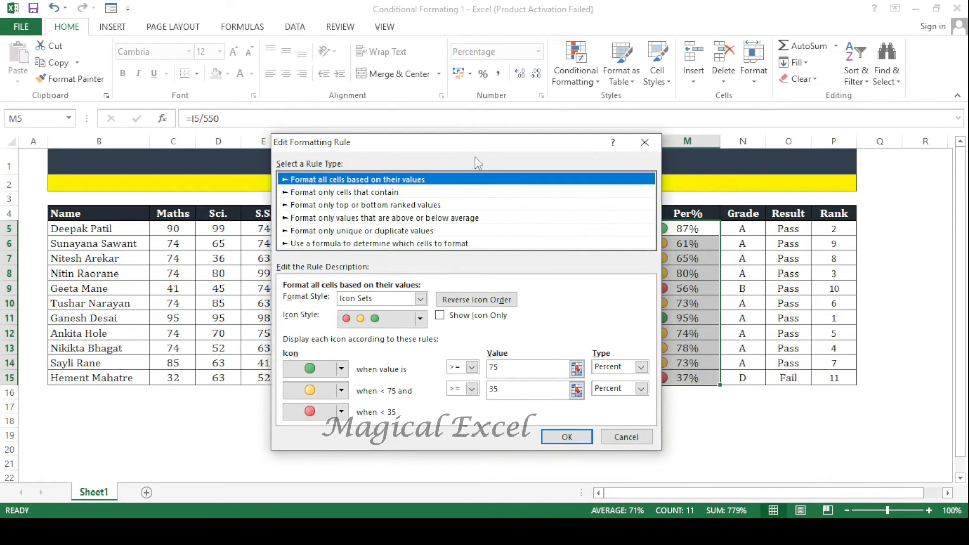
pyautogui.click(631, 368)
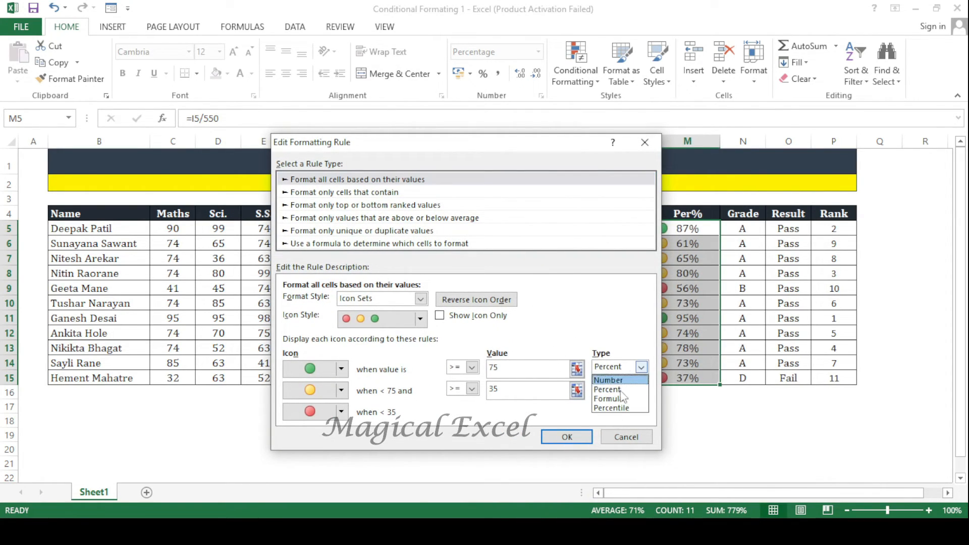
pyautogui.click(620, 399)
pyautogui.click(630, 390)
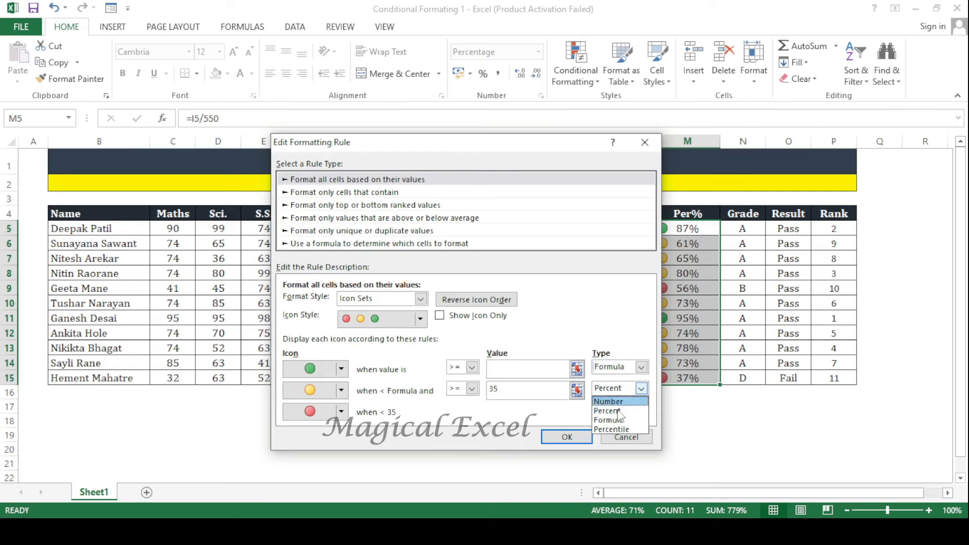
pyautogui.click(621, 420)
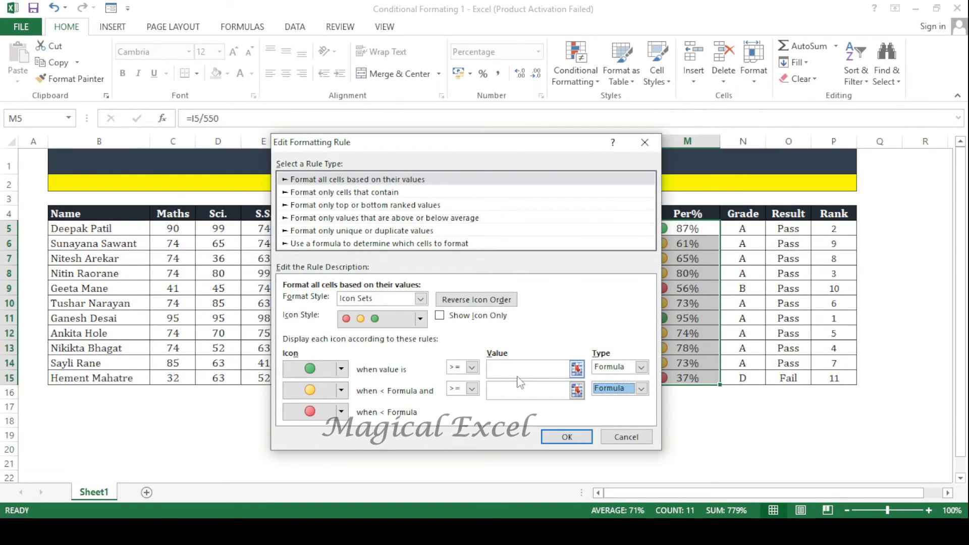
# - Set the Formula thresholds to >= 75 for green and >= 35 for yellow, and apply the icon set rule
pyautogui.click(524, 367)
pyautogui.write('9')
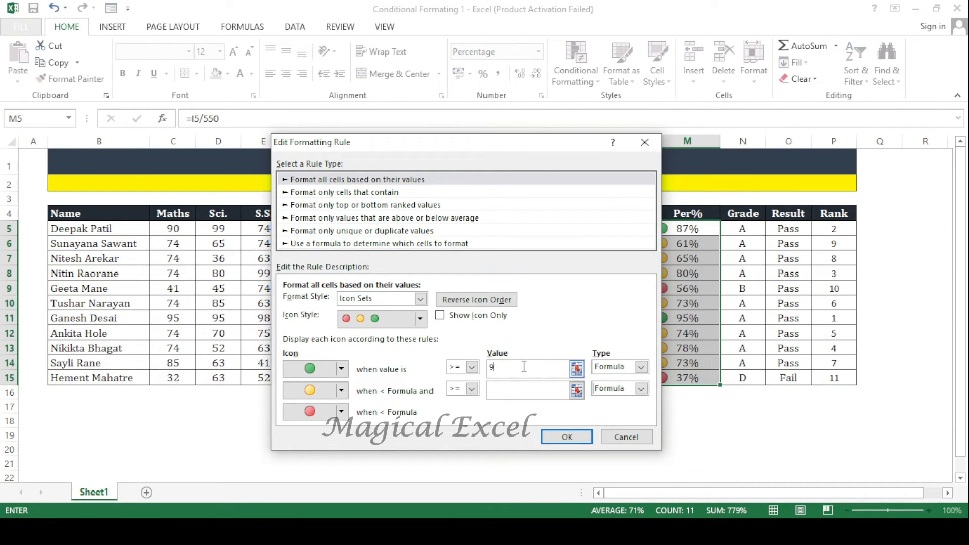
pyautogui.write('5')
pyautogui.press('Tab')
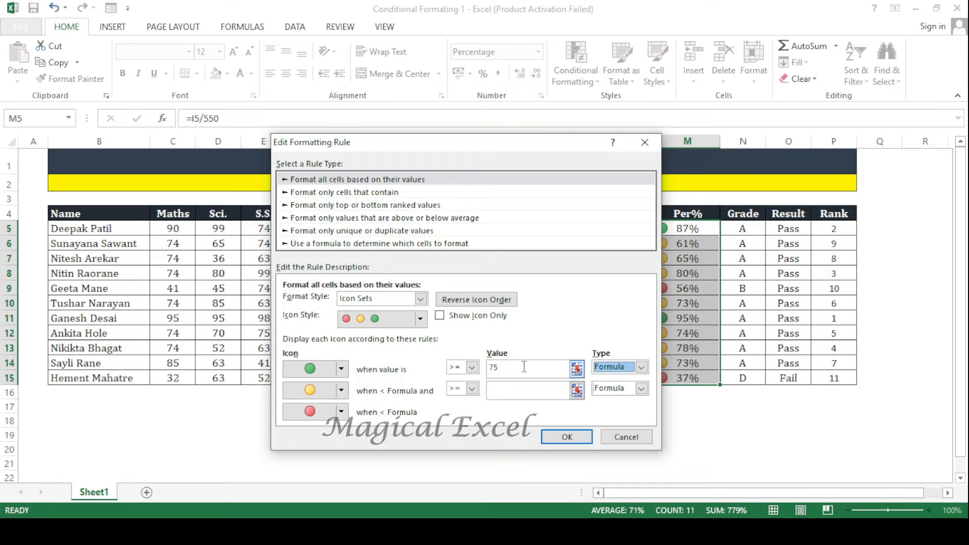
pyautogui.click(539, 390)
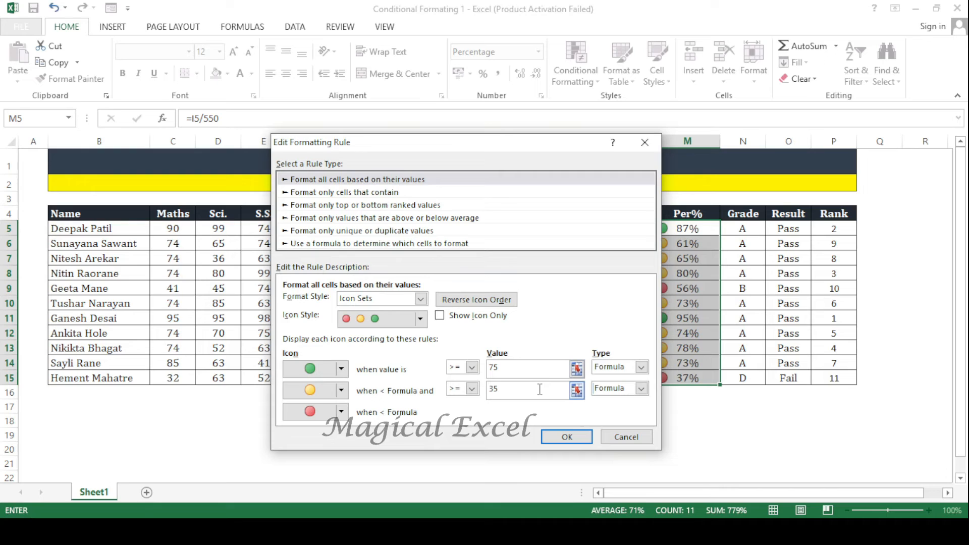
pyautogui.click(578, 439)
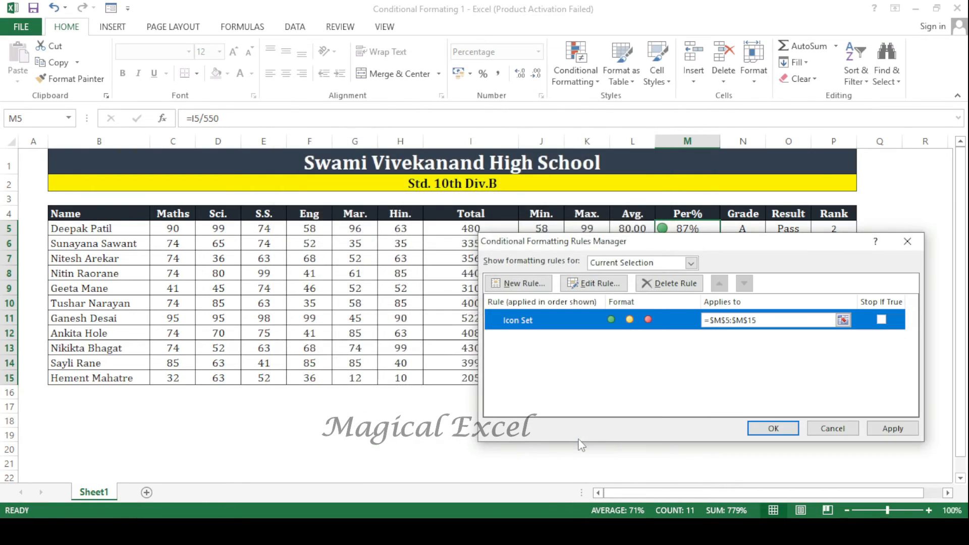
pyautogui.click(889, 430)
pyautogui.click(770, 424)
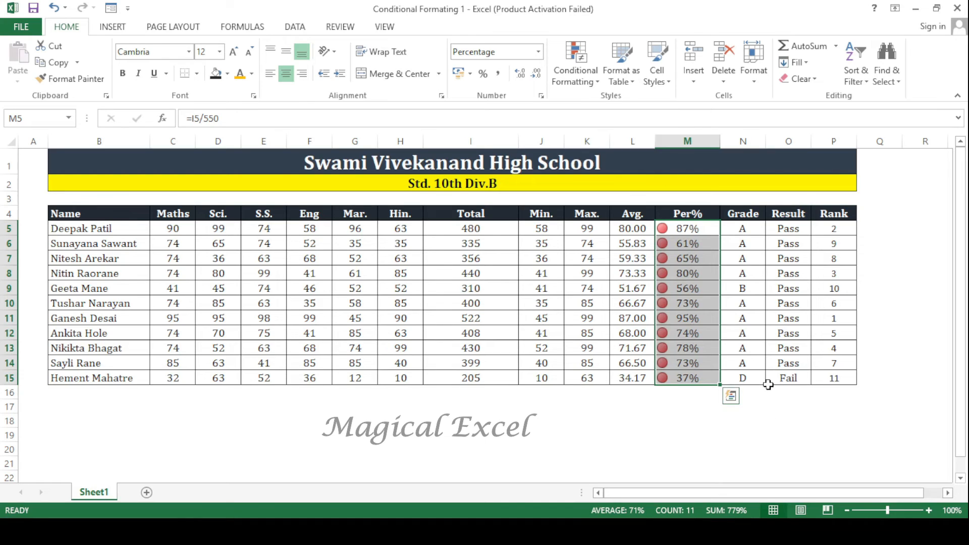
# - Clear the conditional formatting rules from the selected percentages in M5:M15
pyautogui.click(565, 65)
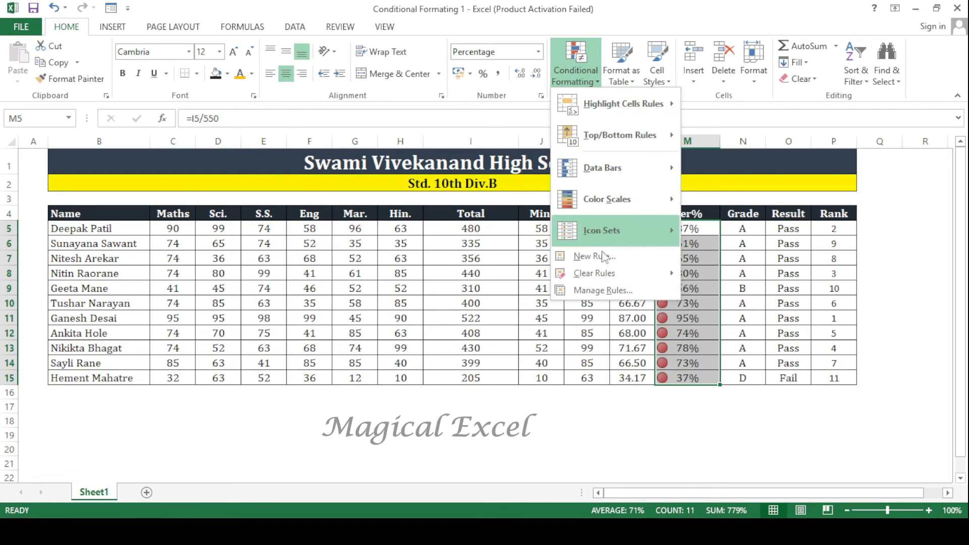
pyautogui.moveTo(605, 275)
pyautogui.click(785, 275)
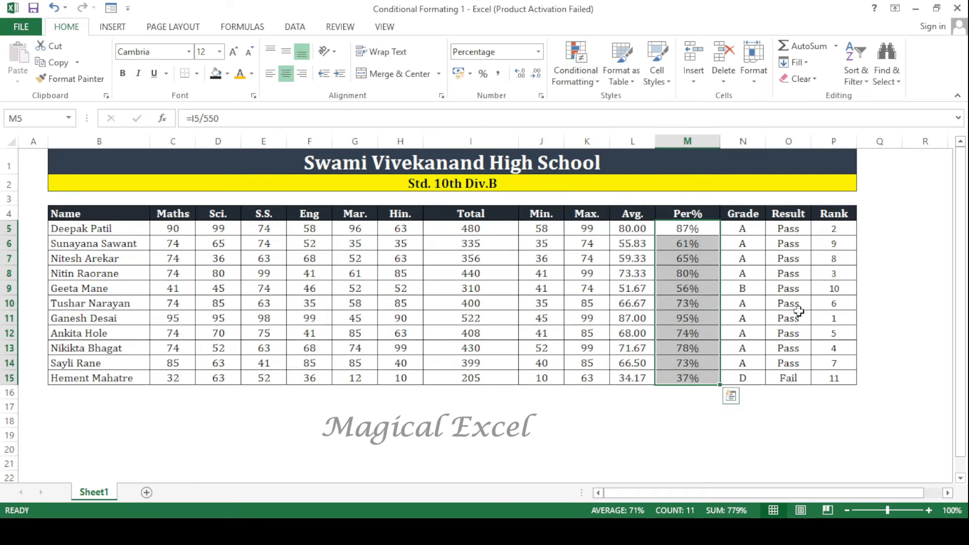
pyautogui.click(523, 376)
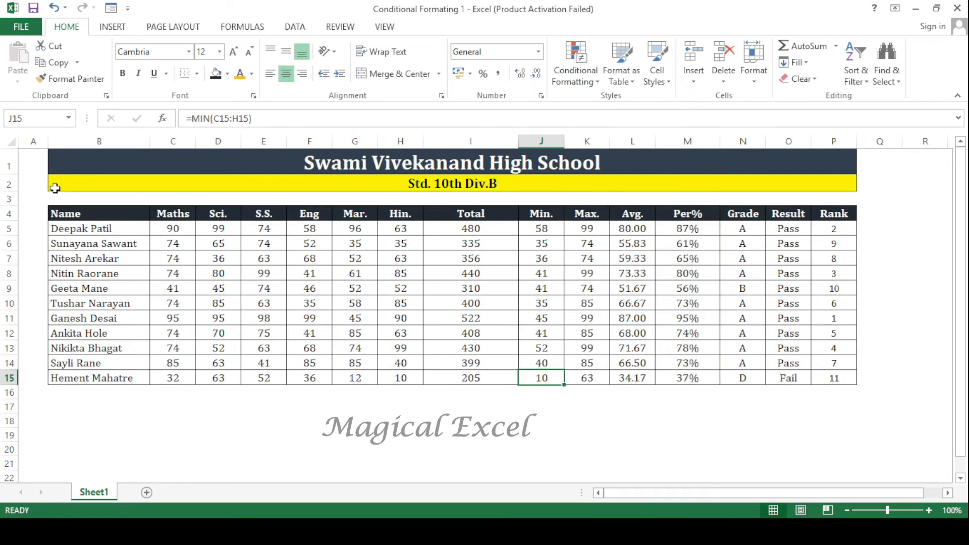
pyautogui.click(574, 71)
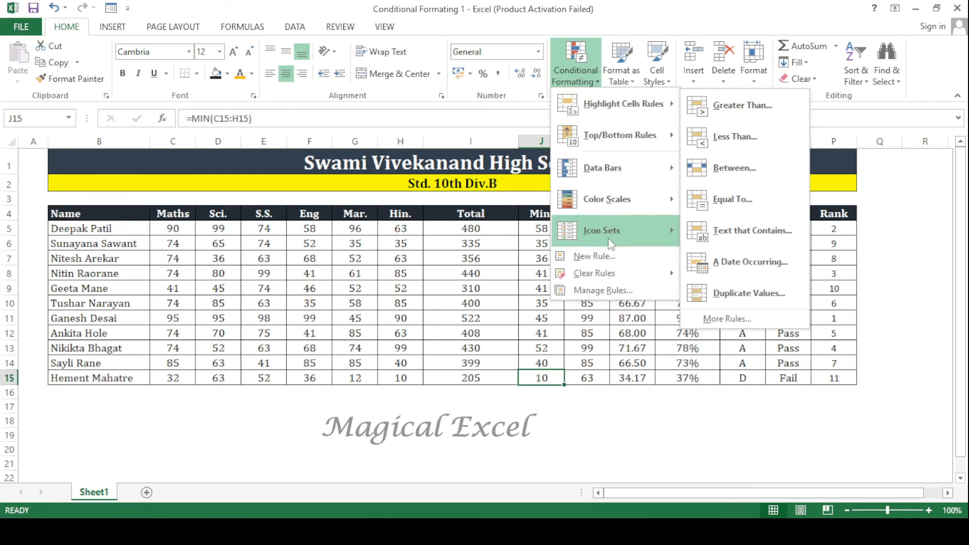
pyautogui.moveTo(610, 244)
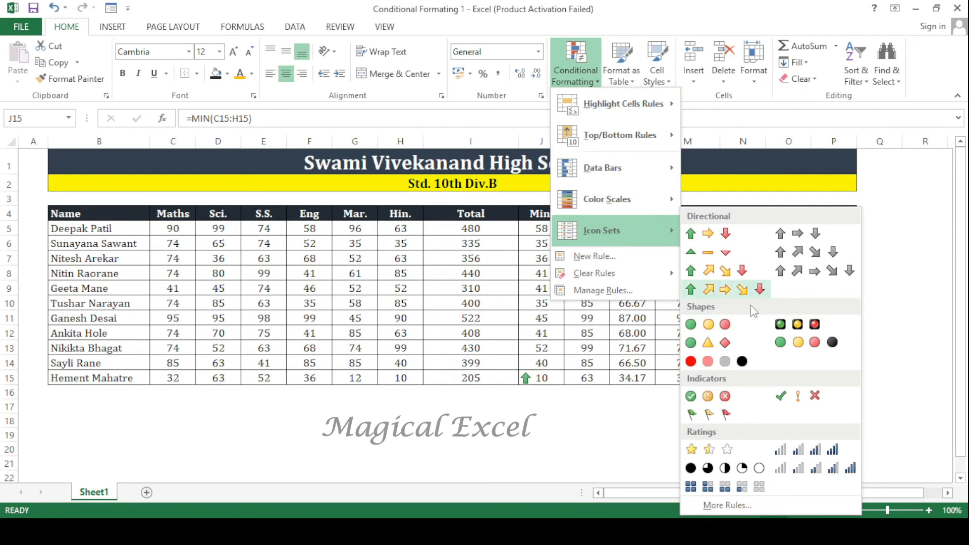
pyautogui.click(615, 348)
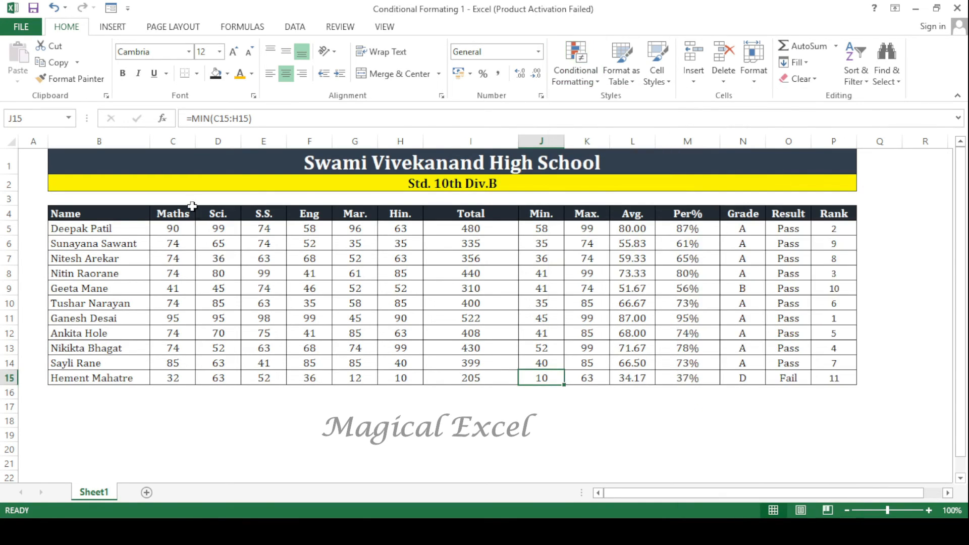
pyautogui.click(240, 431)
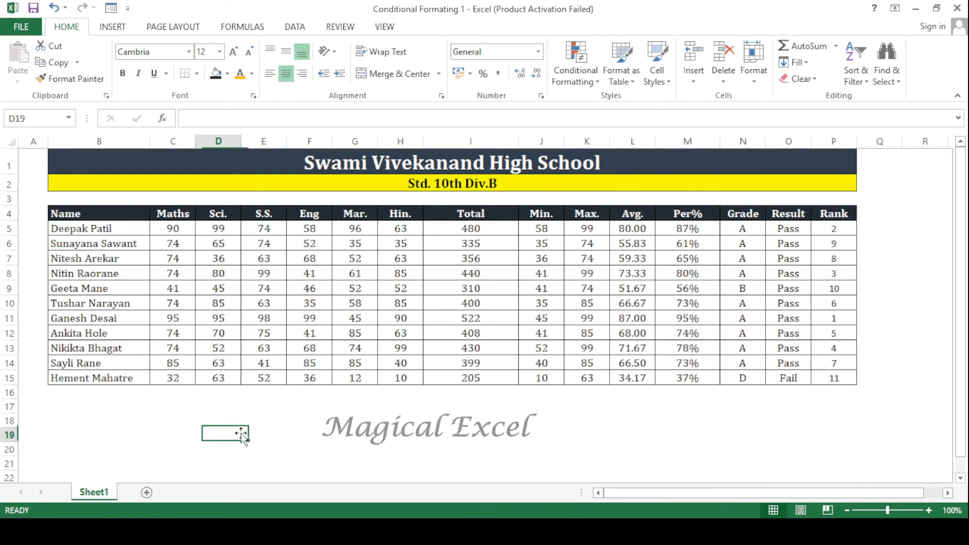
# - Narrow the Total column (column I) to about two thirds of its width
pyautogui.moveTo(517, 146); pyautogui.dragTo(485, 146)
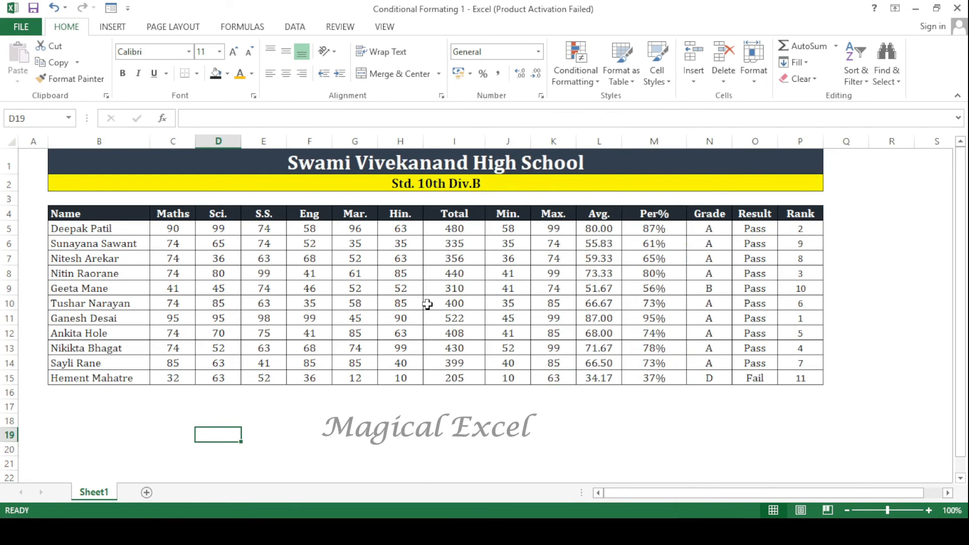
pyautogui.click(109, 406)
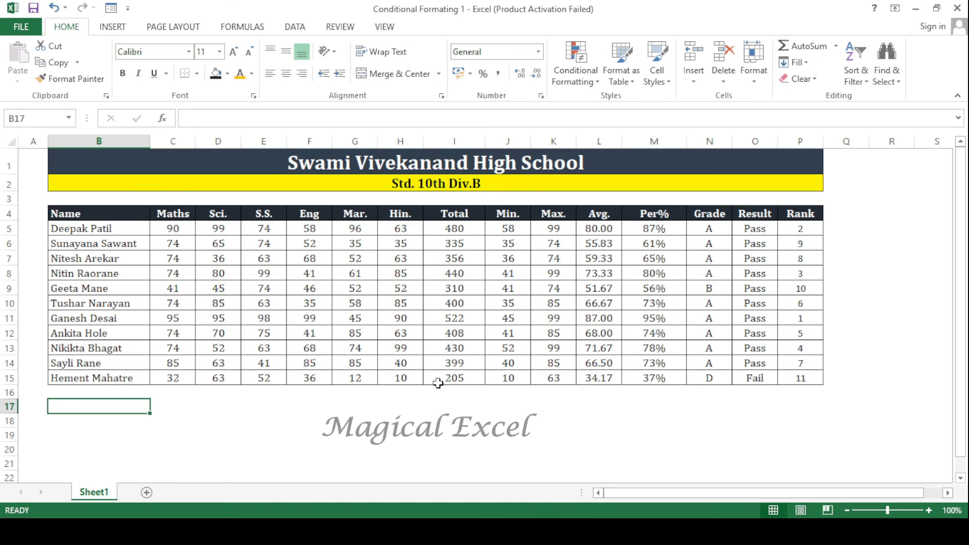
pyautogui.click(329, 396)
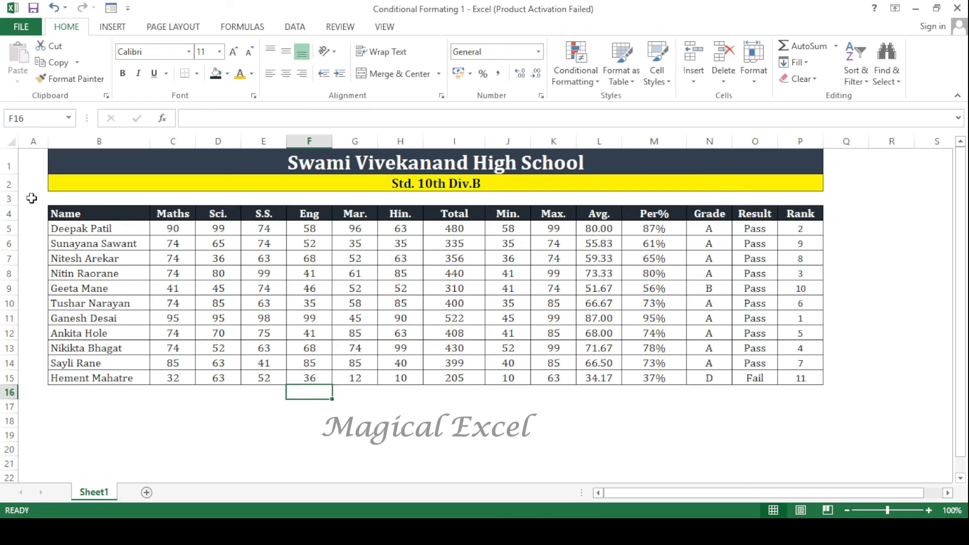